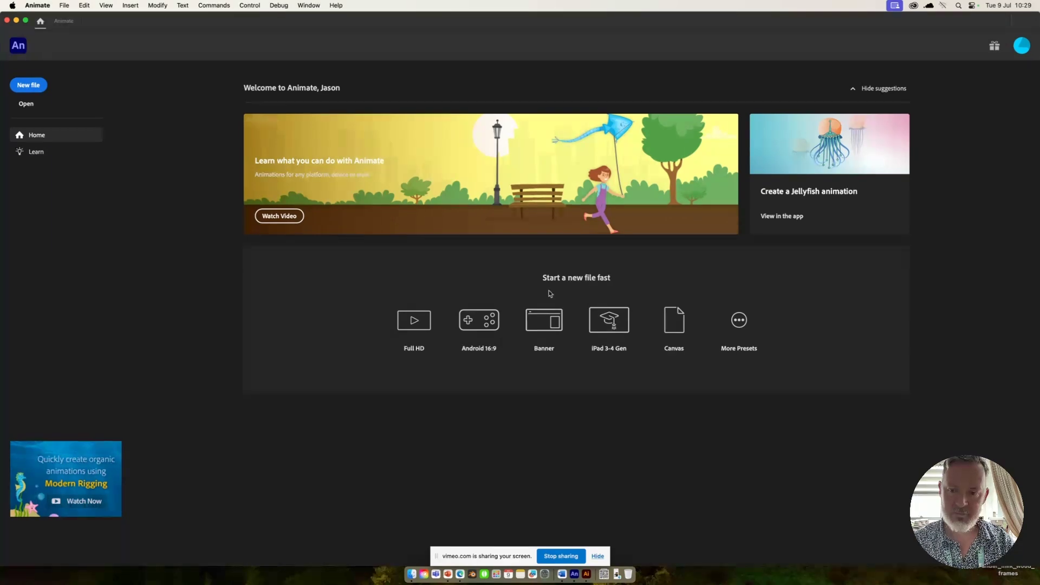
Step: Locate Adobe Animate 2024 and Adobe Illustrator 2024 in the Mac's Applications folder, then close the Finder window
left_click(412, 571)
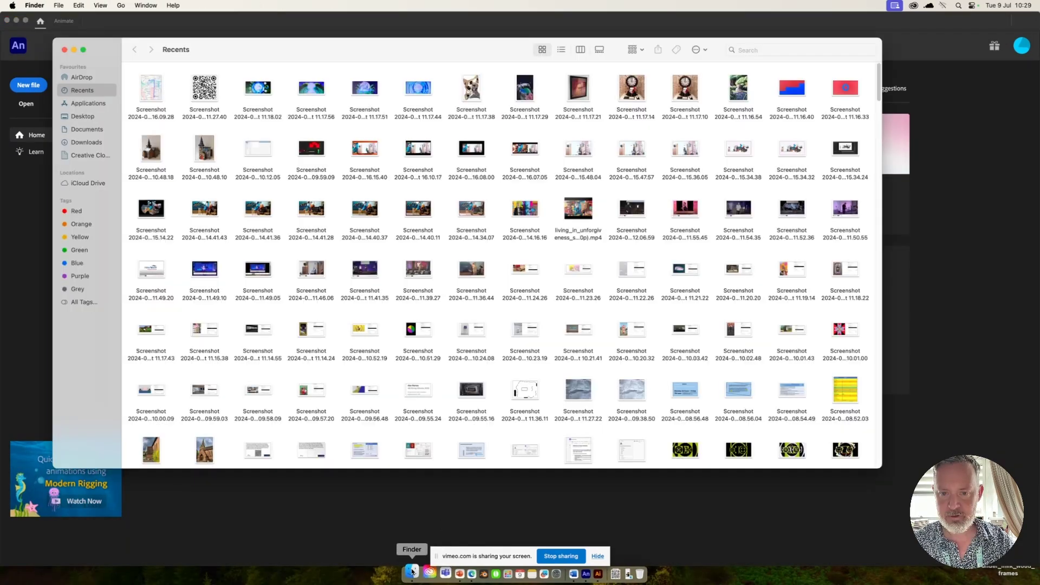
left_click(87, 103)
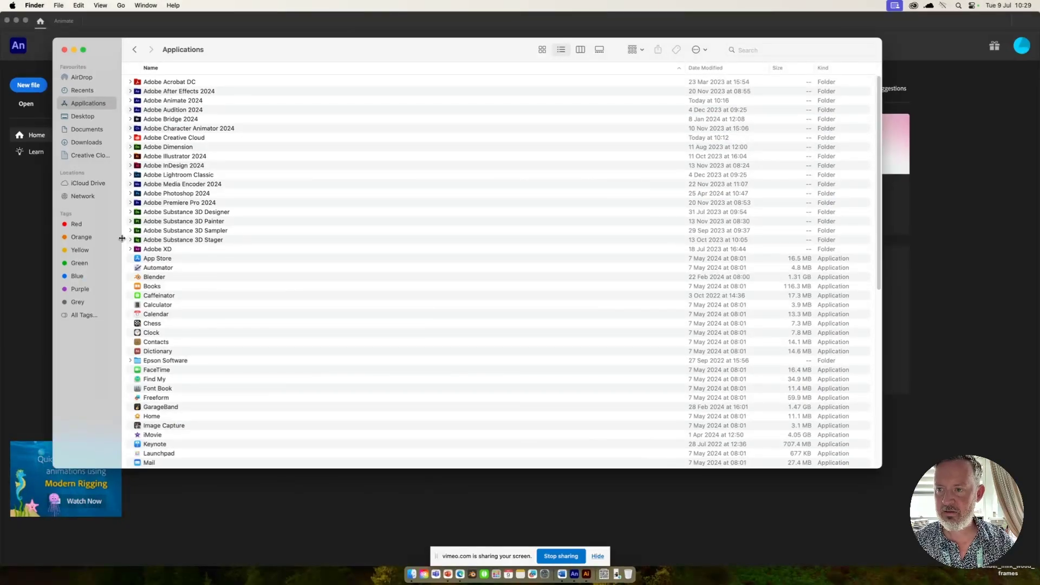
left_click(174, 102)
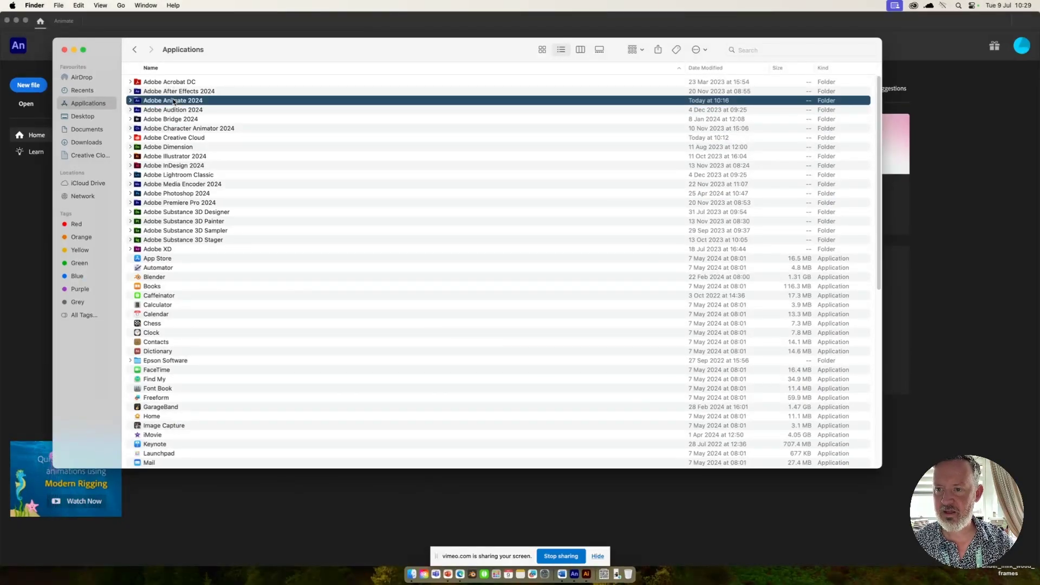
left_click(166, 157)
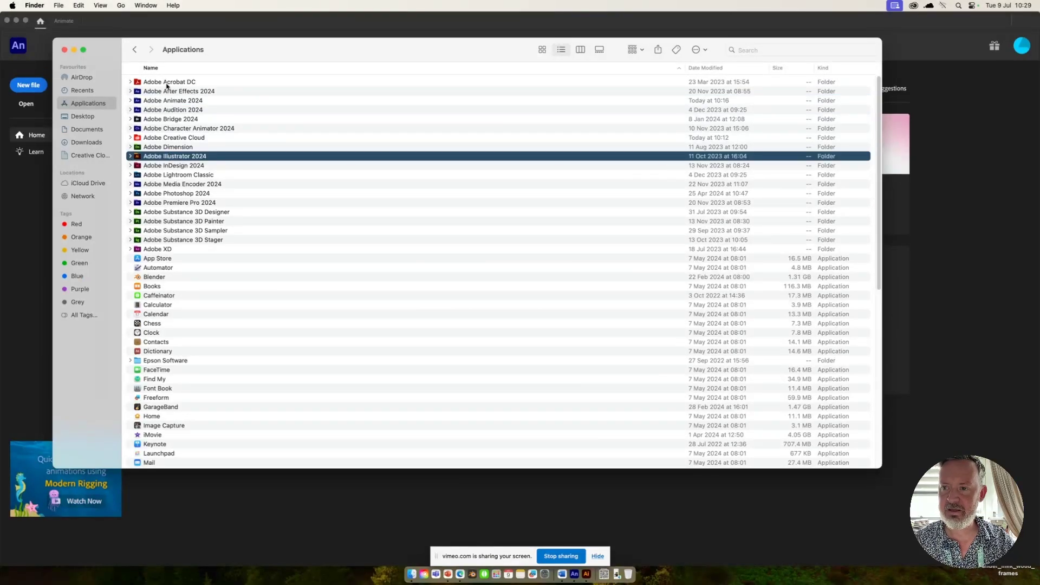
left_click(65, 50)
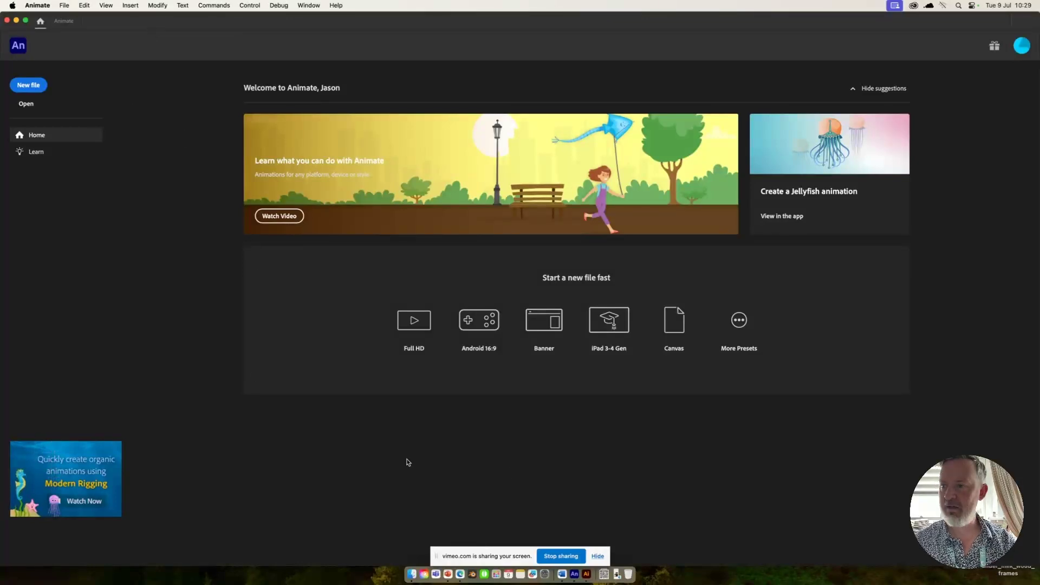
Step: Create a new Character Animation document from the HD preset, 1280 x 720, 30 fps, ActionScript 3.0
left_click(33, 86)
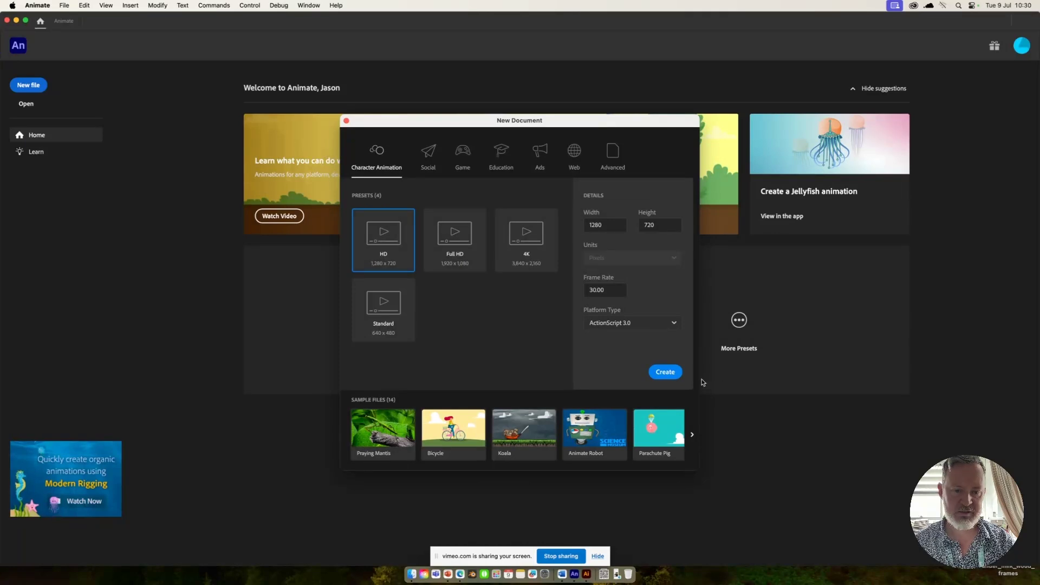
left_click(671, 373)
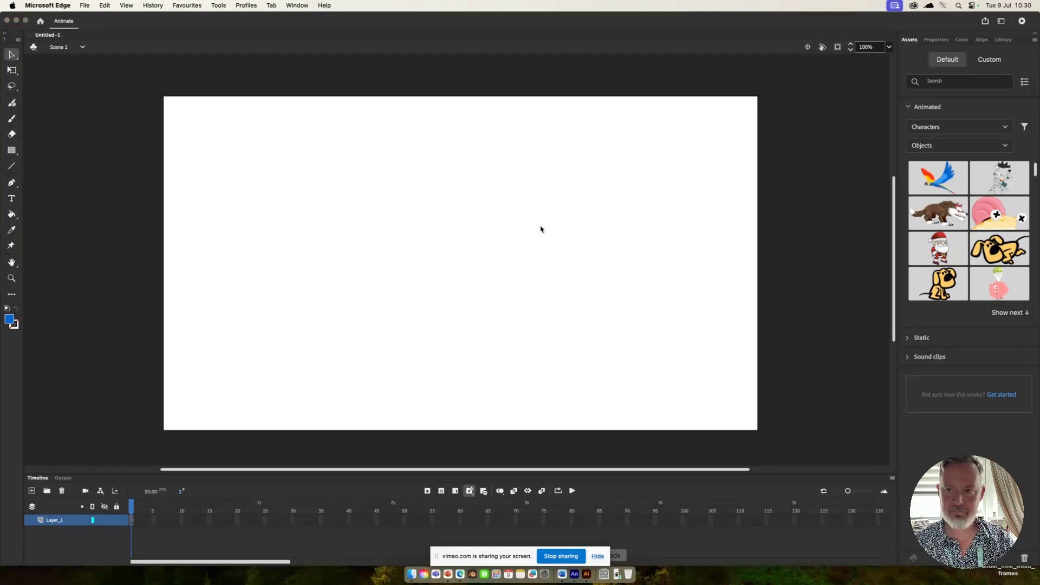
Step: Switch to Illustrator and create a landscape A4 document, 297 x 210 mm, with one artboard and CMYK color
left_click(17, 21)
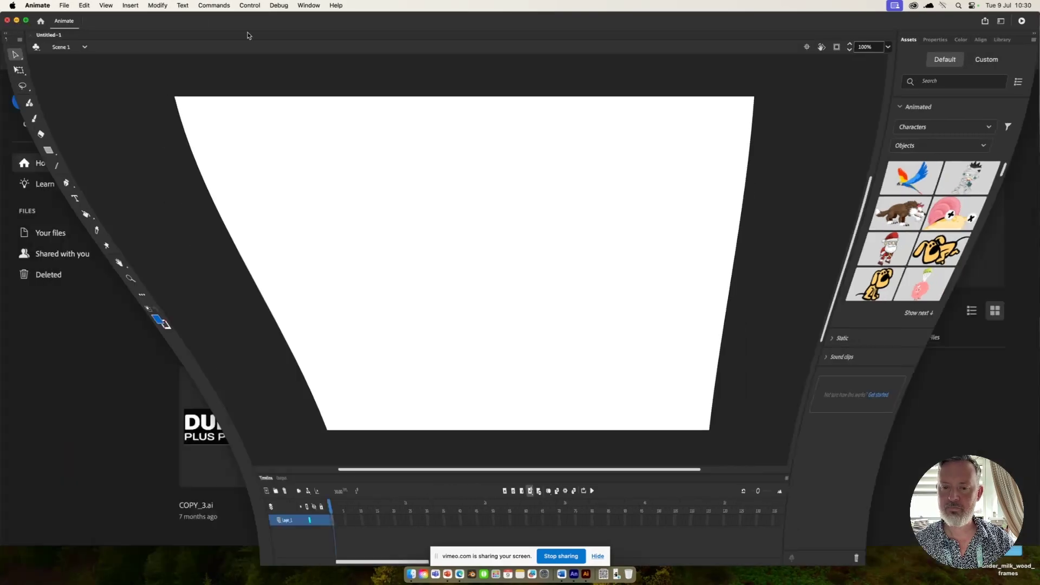
left_click(158, 21)
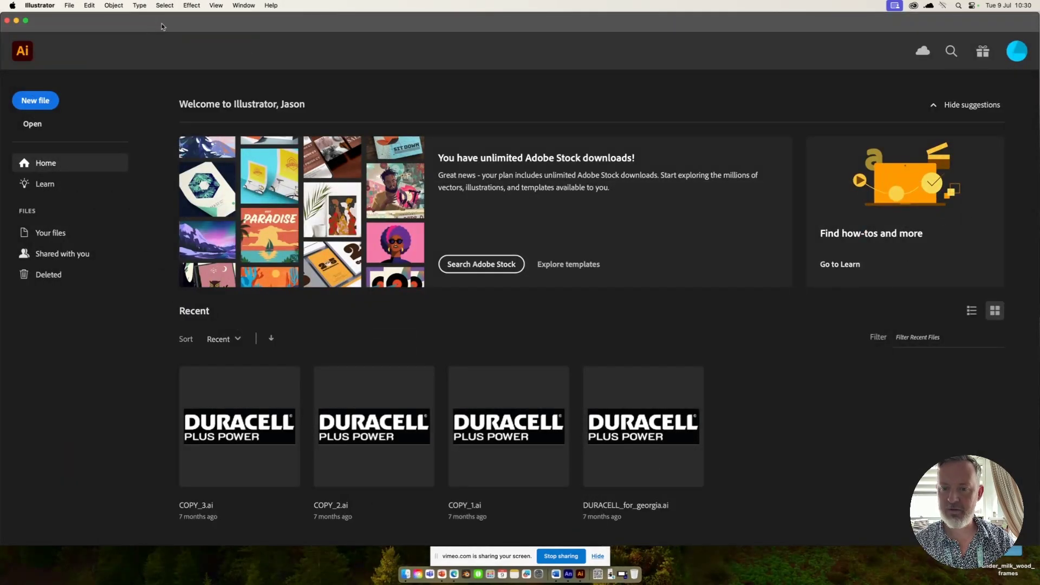
left_click(41, 101)
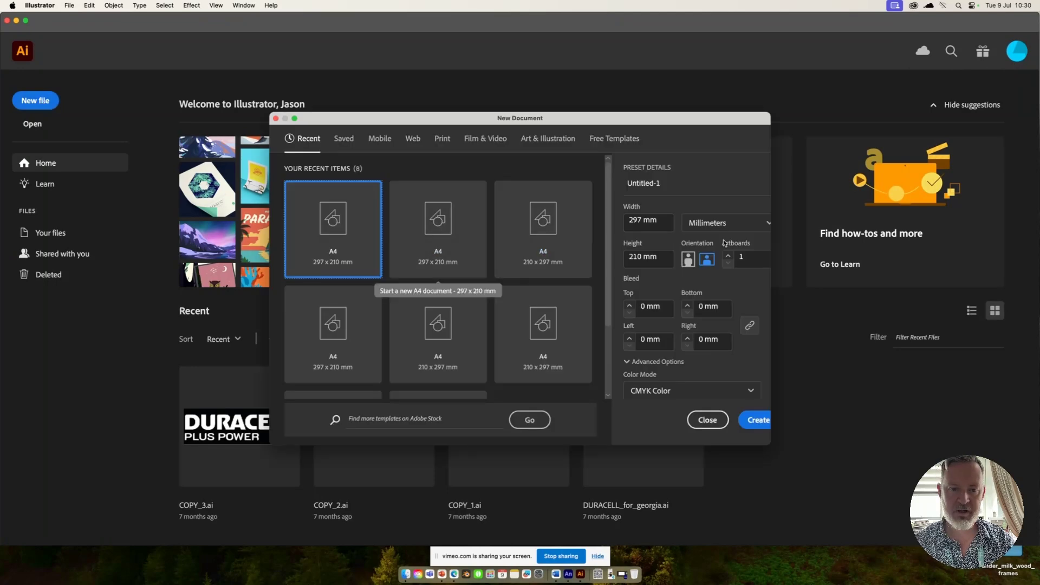
left_click(758, 420)
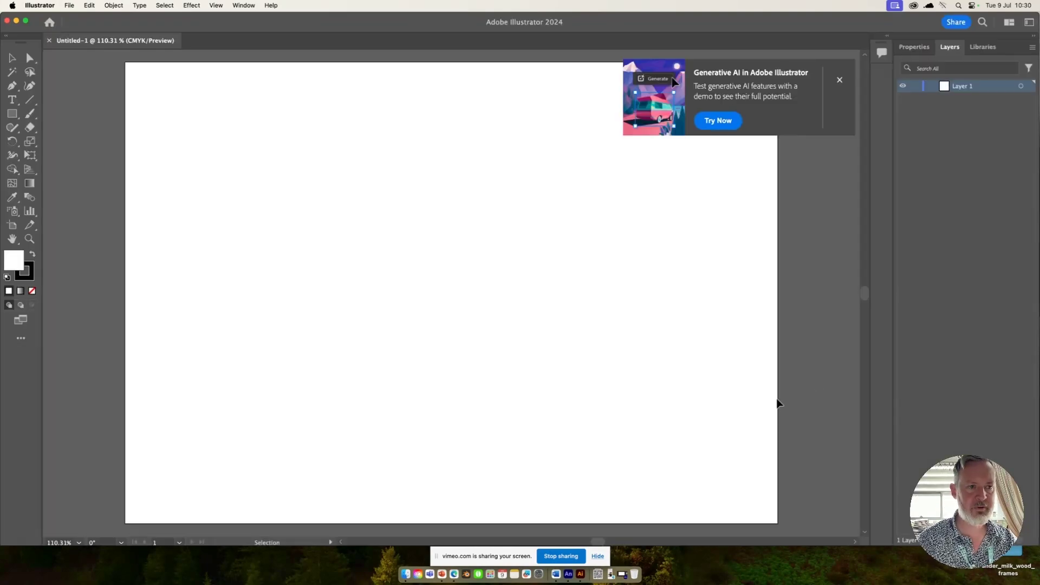
Step: Dismiss the generative AI promotion and generate a vector subject from the prompt "bird in flight with large wings"
left_click(914, 47)
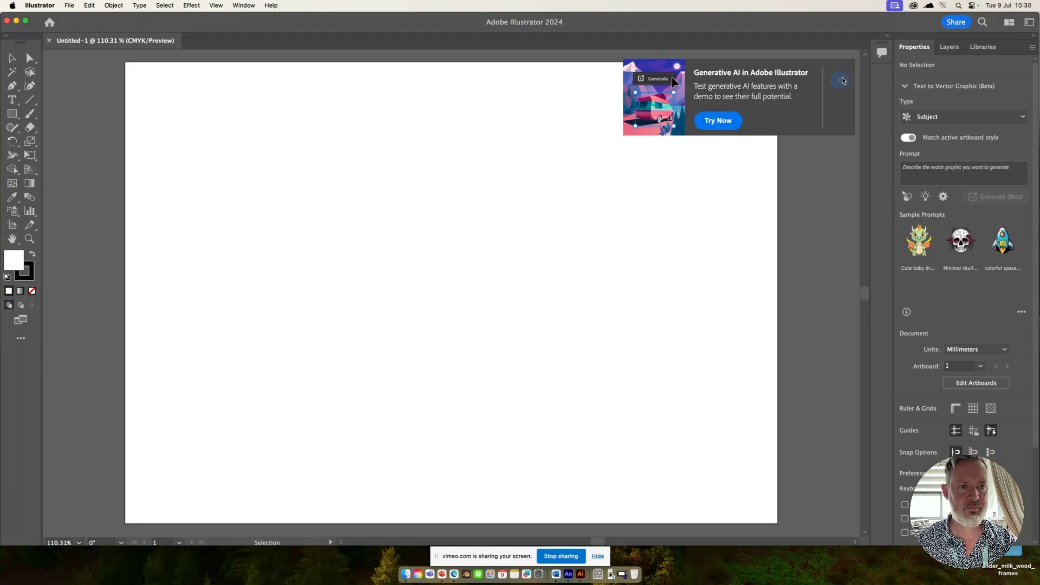
left_click(841, 81)
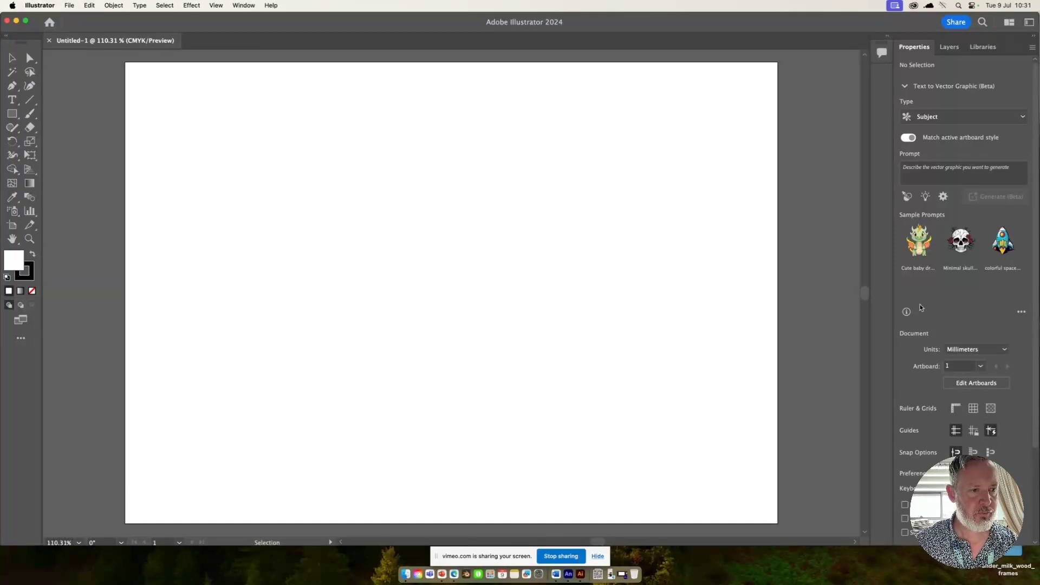
left_click(953, 169)
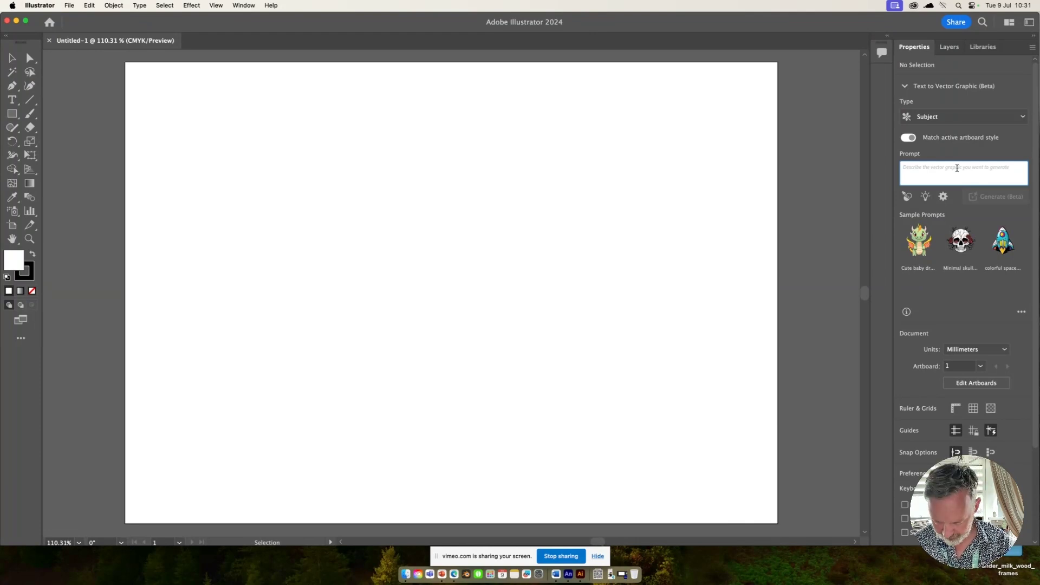
type("blrd ")
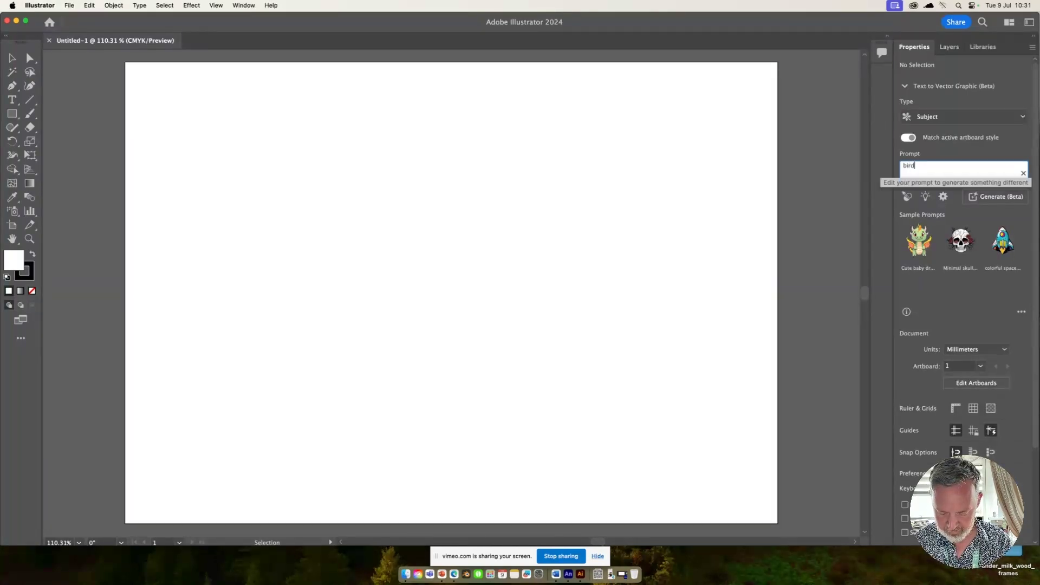
type("in flight with large wings")
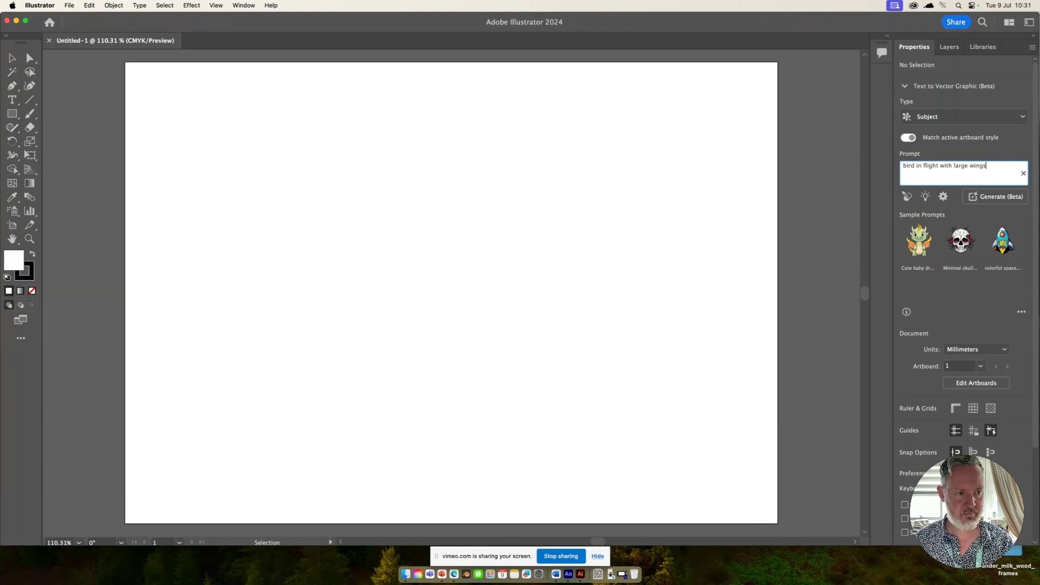
key("Return")
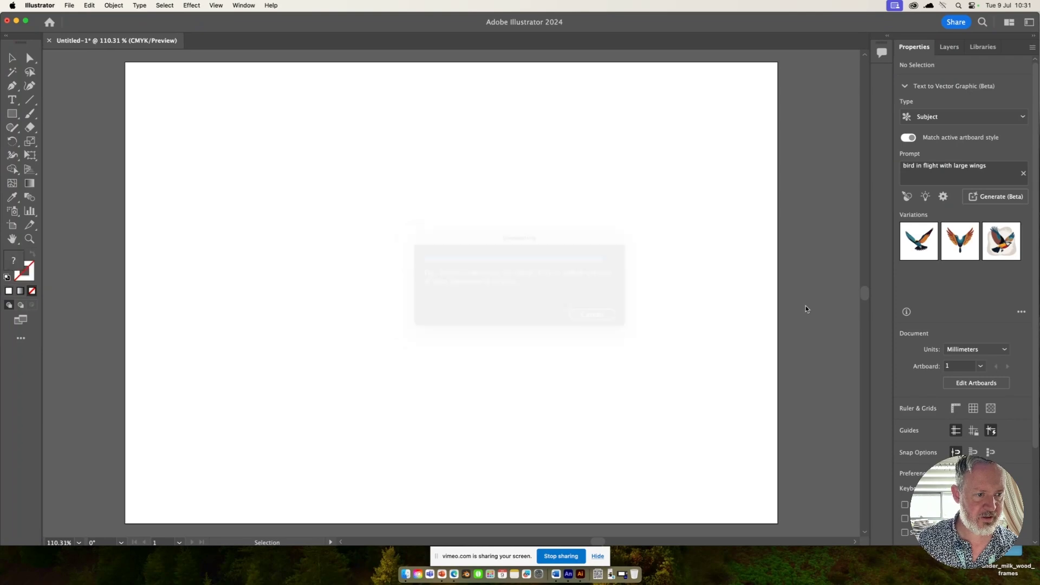
left_click(793, 314)
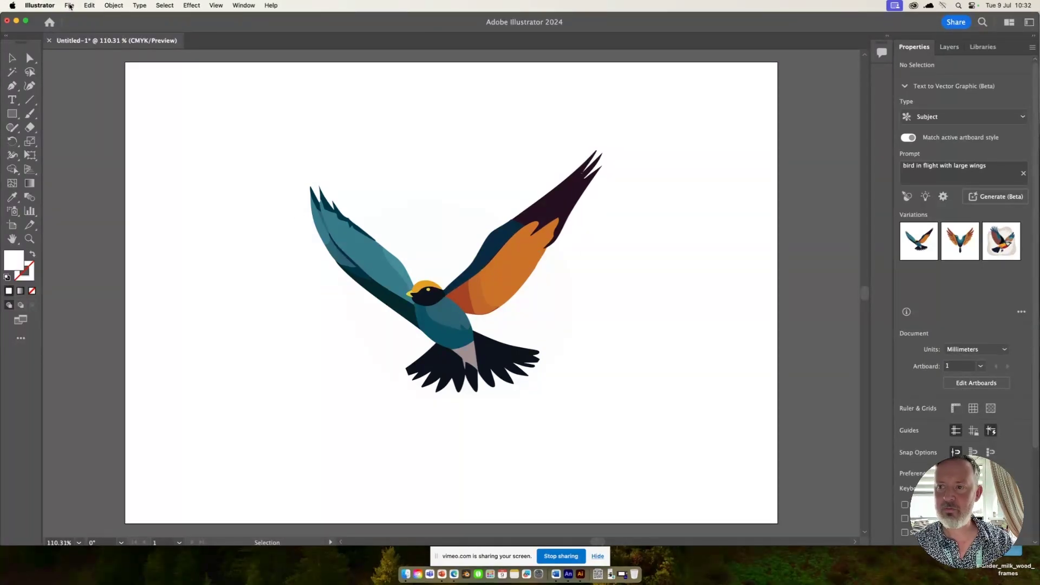
Step: Start Export for Screens for the bird artboard and browse to the Desktop as export location, displayed as a list
left_click(69, 7)
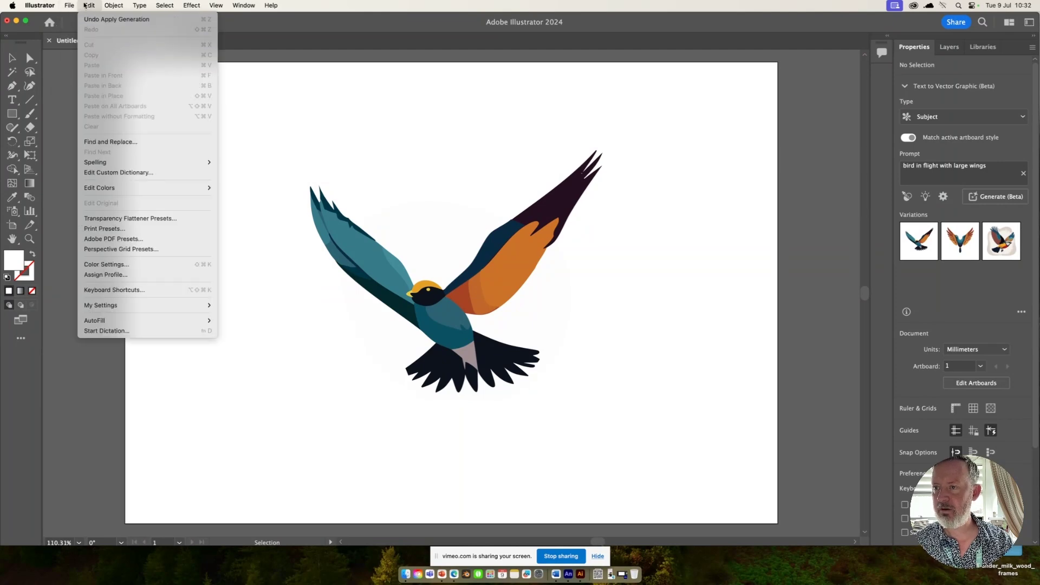
mouse_move(96, 215)
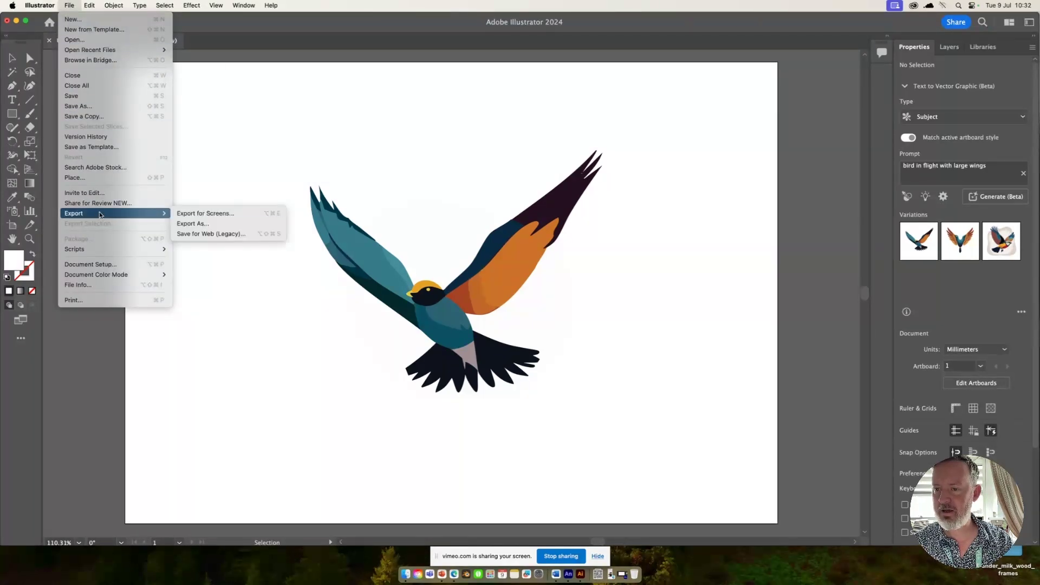
left_click(222, 215)
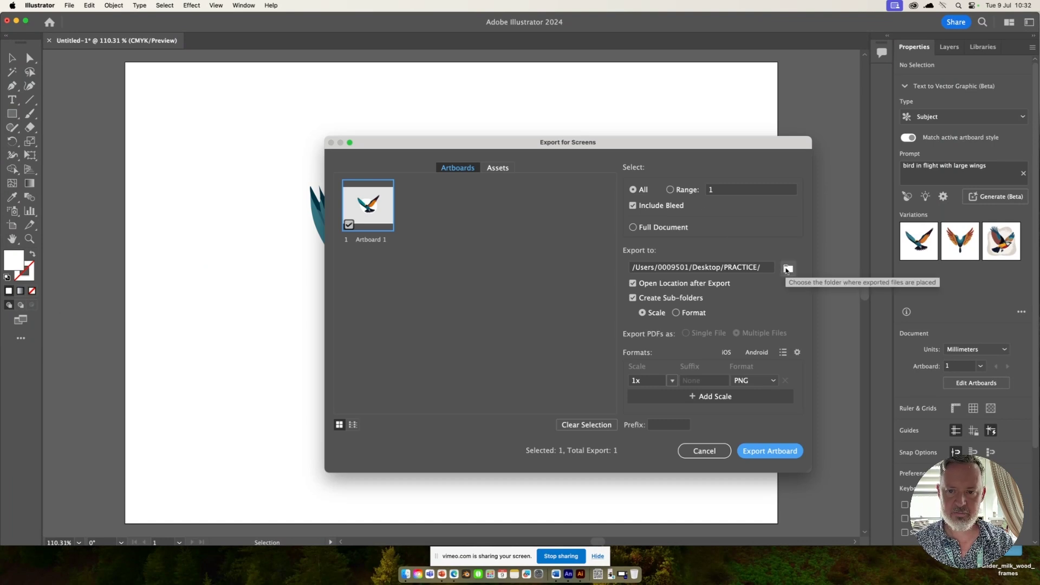
left_click(787, 269)
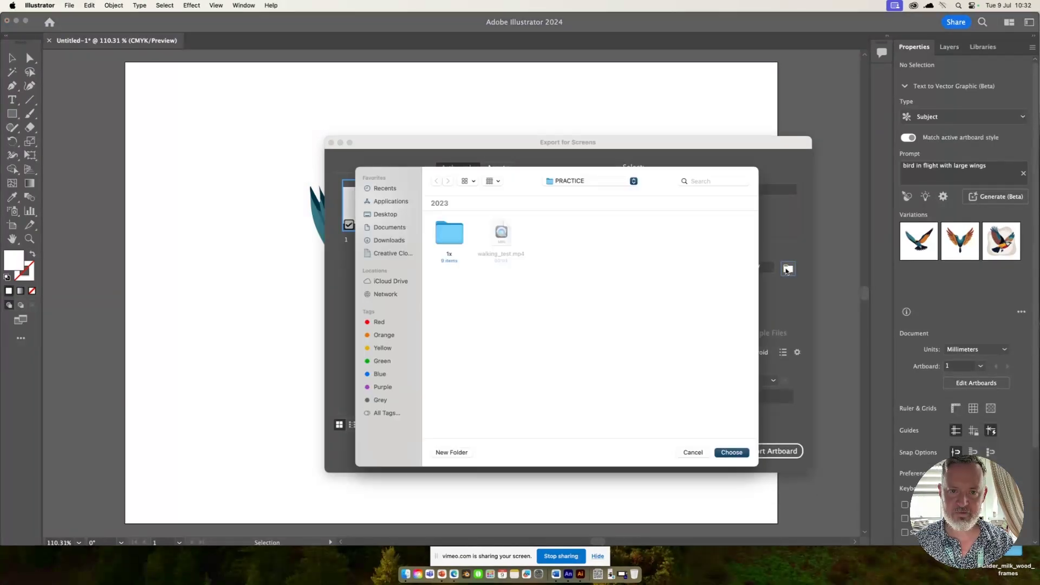
left_click(403, 212)
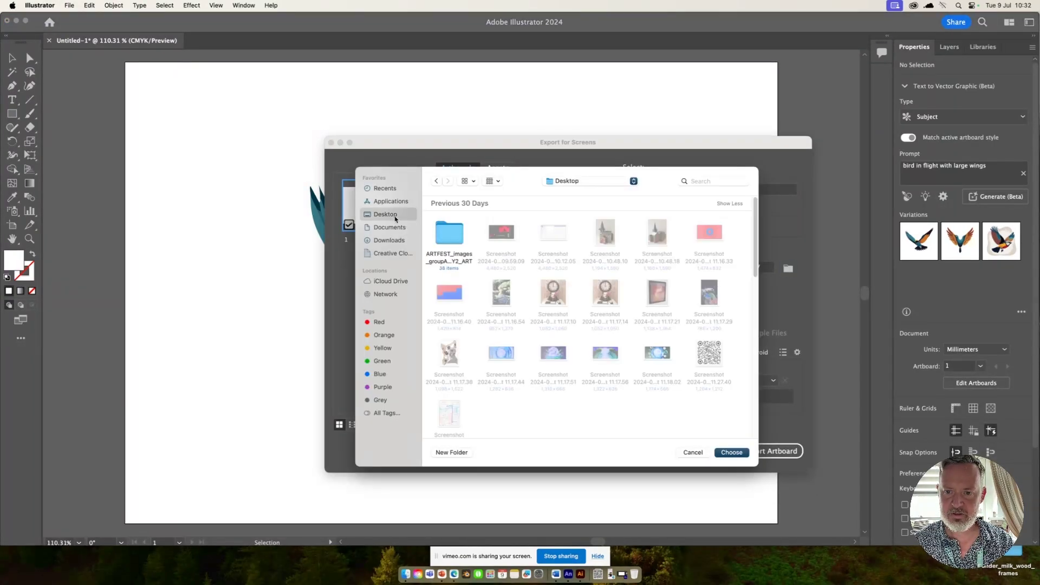
left_click_drag(755, 271, 742, 239)
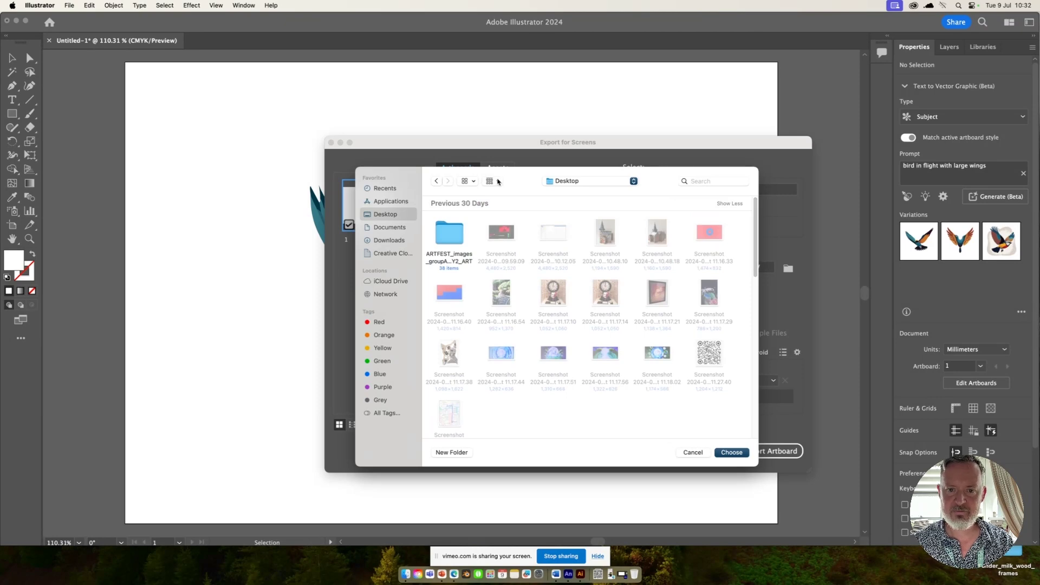
left_click(498, 182)
left_click(498, 182)
left_click(474, 232)
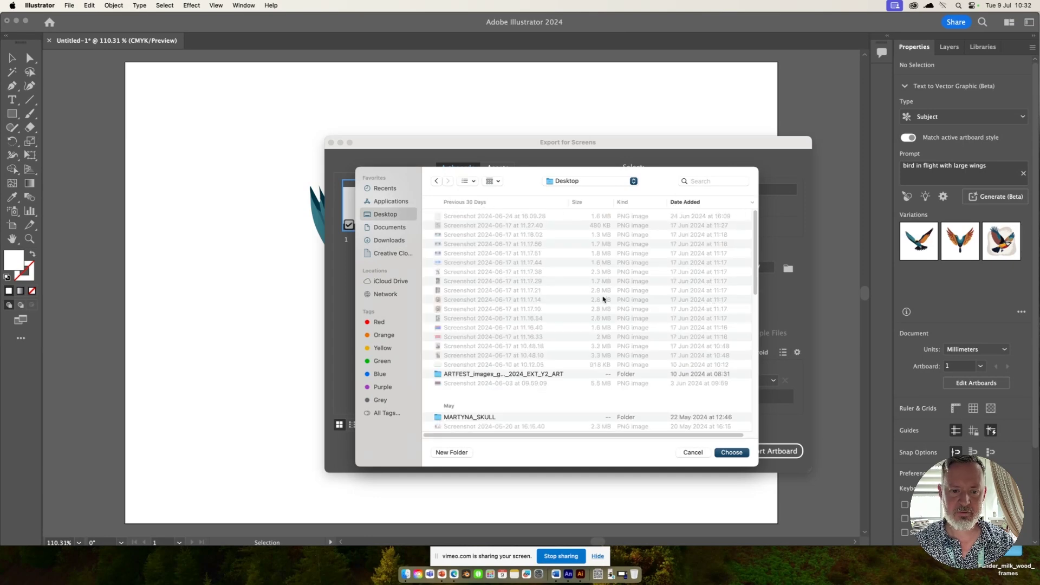
Step: Create a folder named ANIMATE_objects on the Desktop and choose it as the export destination
left_click(451, 453)
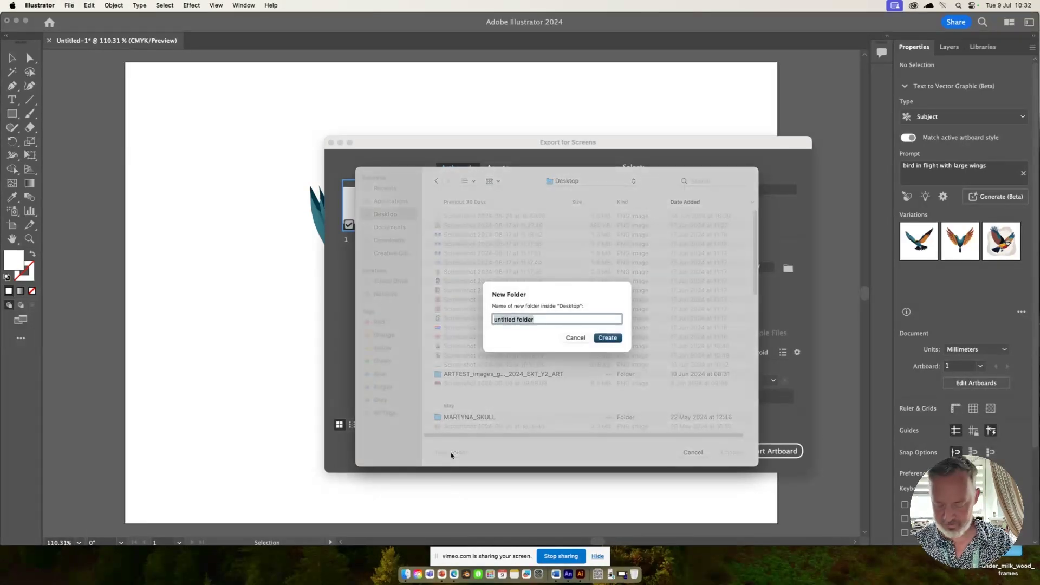
type("ANIM")
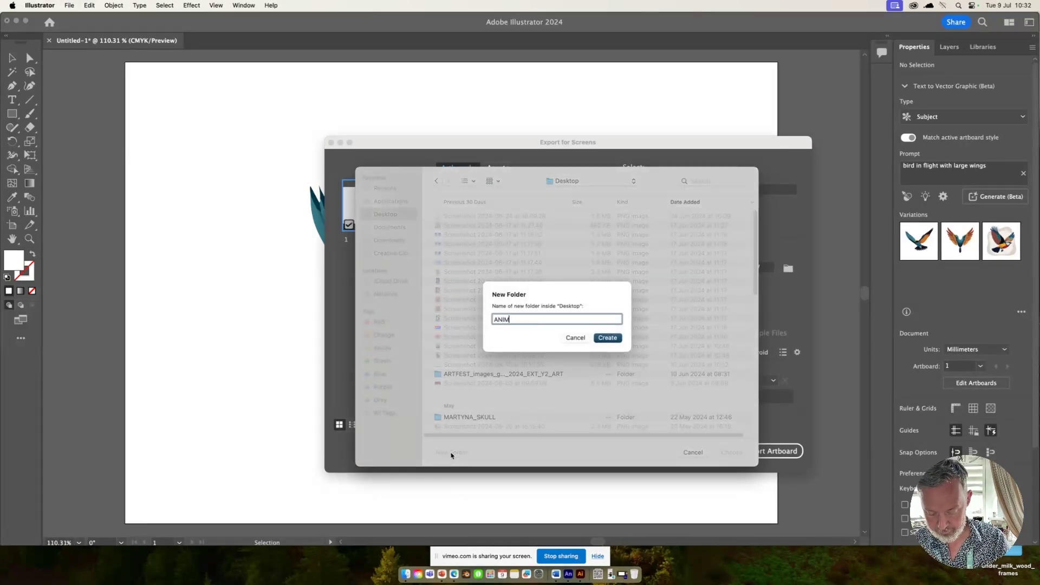
type("ATE_asse")
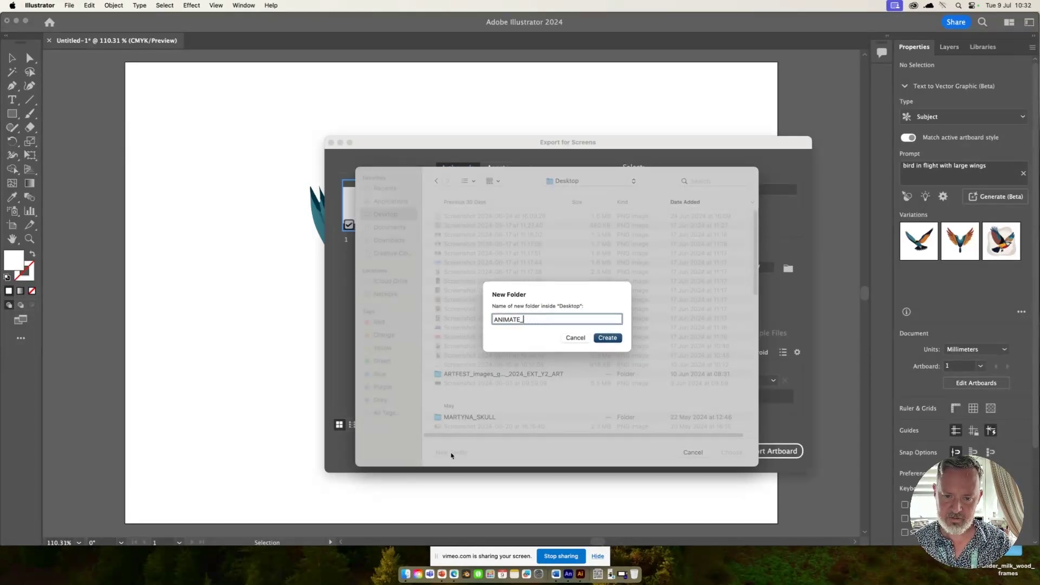
type("ects")
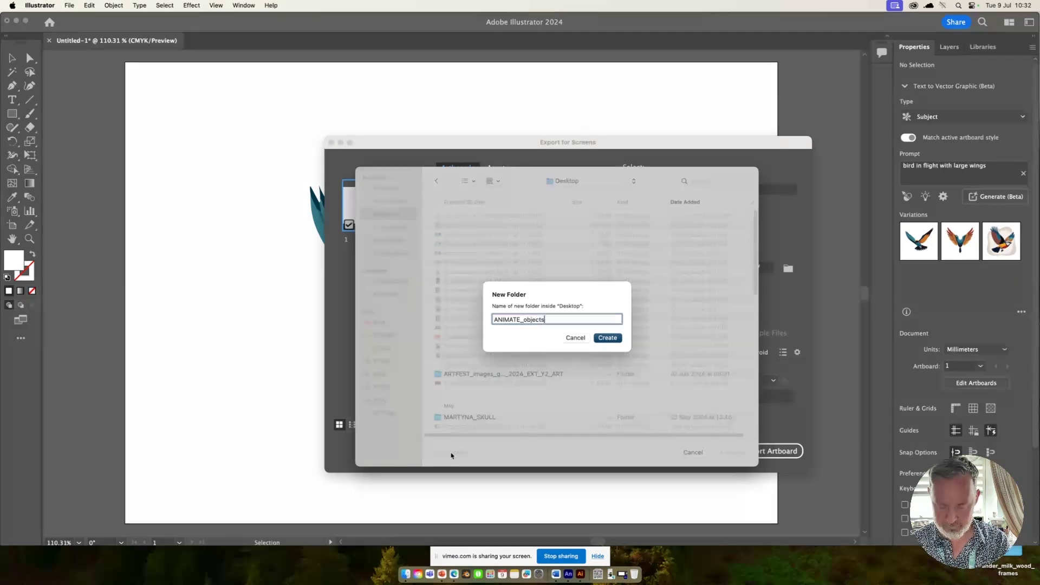
left_click(606, 339)
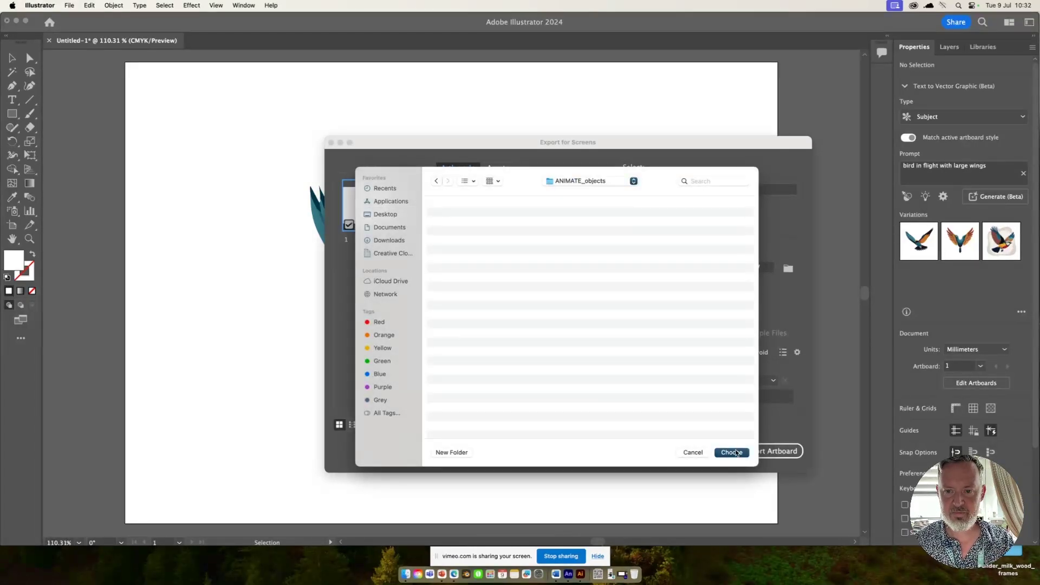
left_click(735, 452)
Step: Export the bird artboard as a 1x PNG and close the export folder's window
left_click(771, 454)
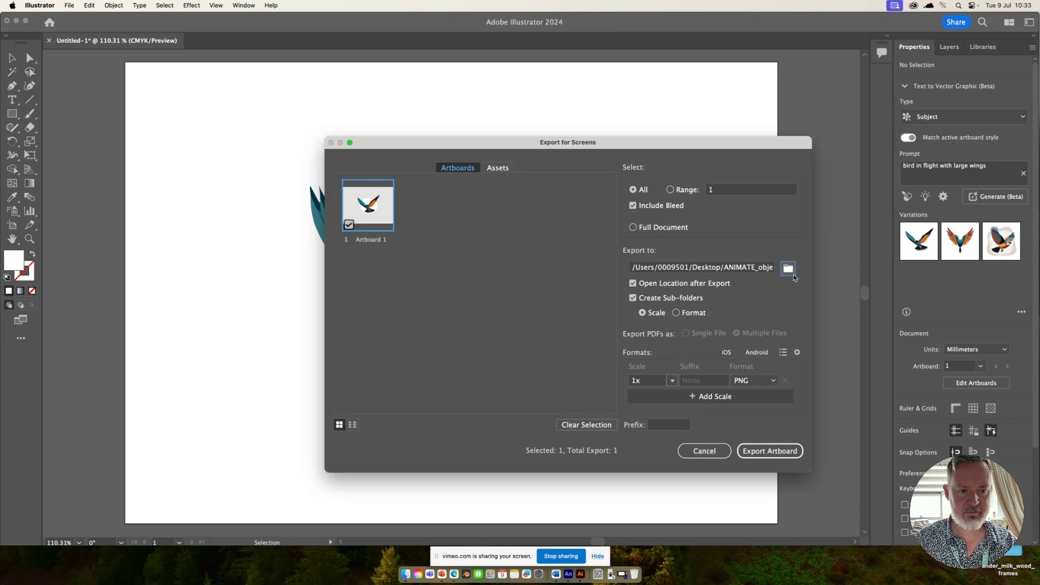
left_click(770, 451)
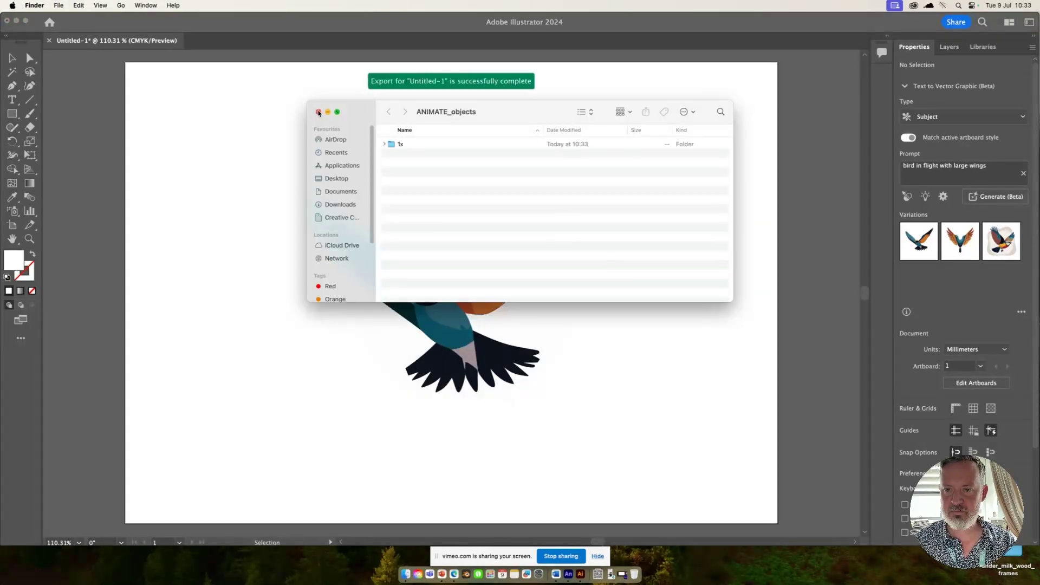
left_click(319, 113)
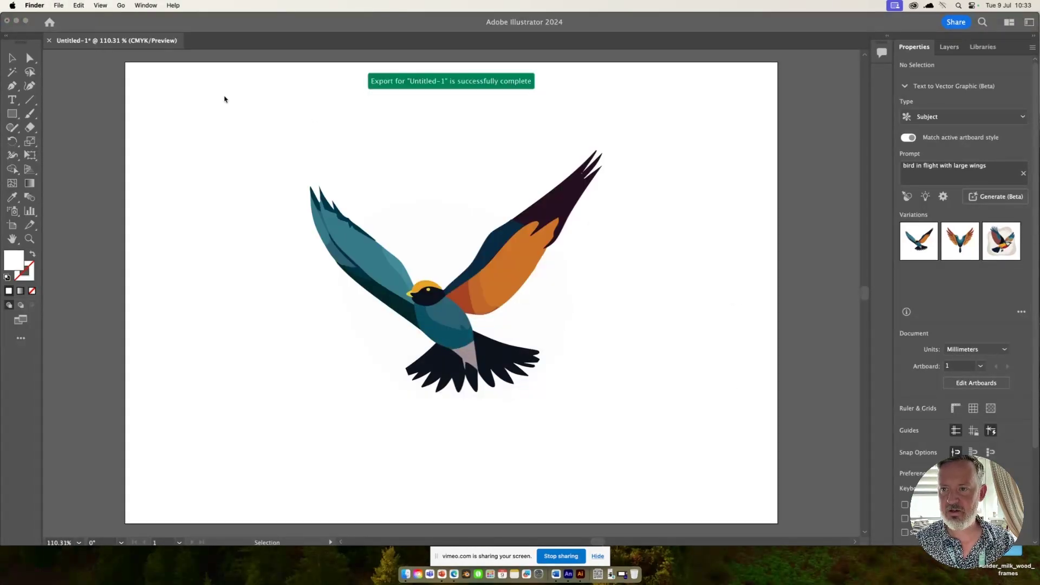
left_click(106, 26)
left_click(70, 5)
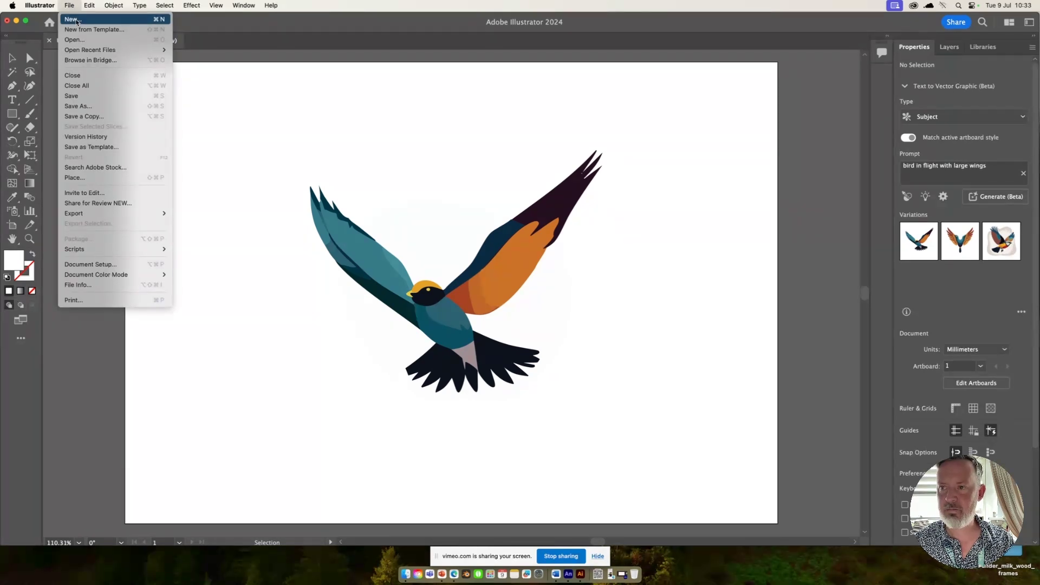
left_click(77, 20)
left_click(426, 212)
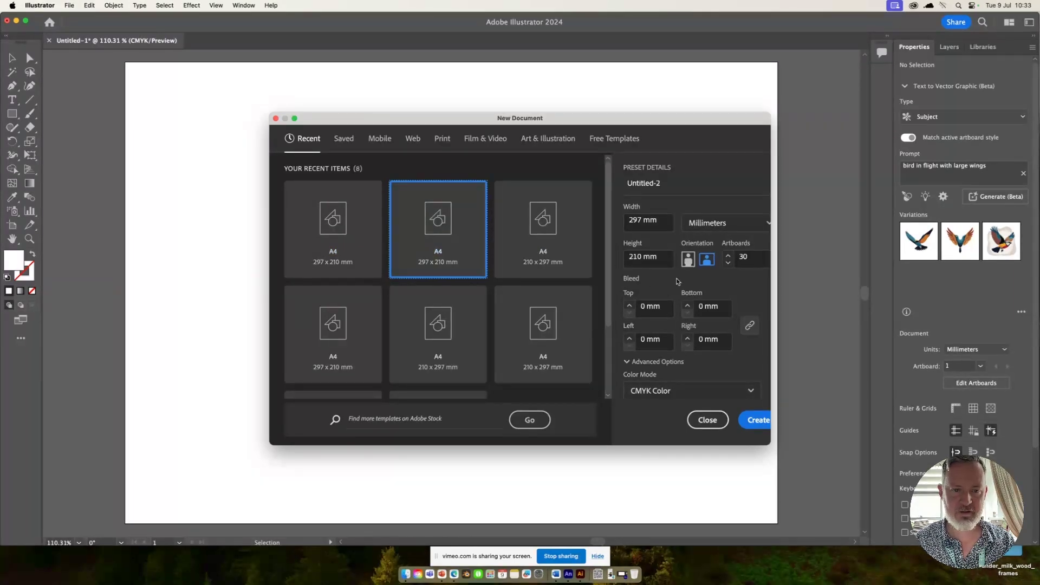
left_click(758, 420)
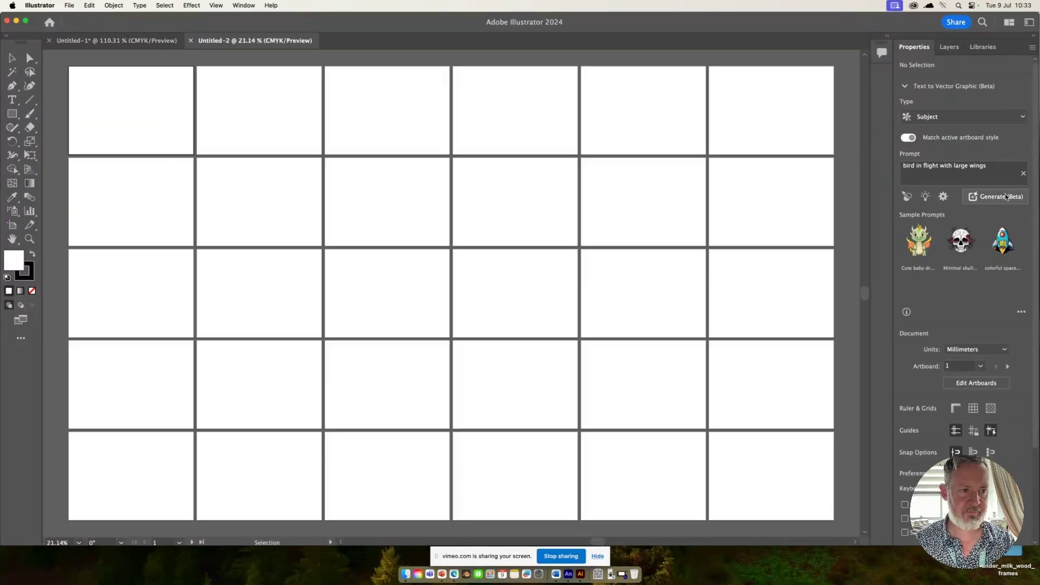
left_click(192, 41)
Step: Create a new A4 landscape document of 297 x 210 mm with 1 artboard
left_click(68, 6)
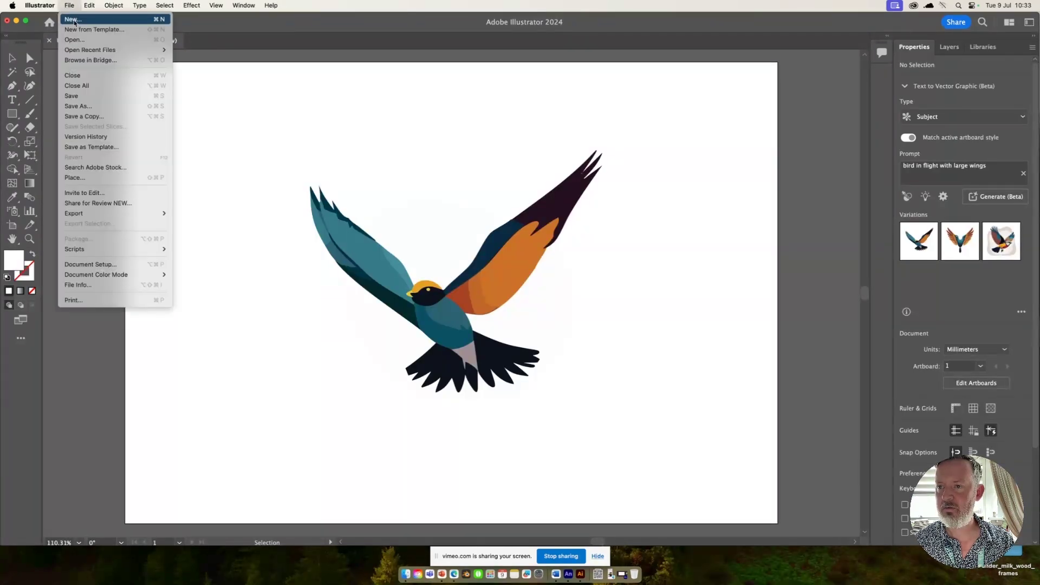
left_click(74, 20)
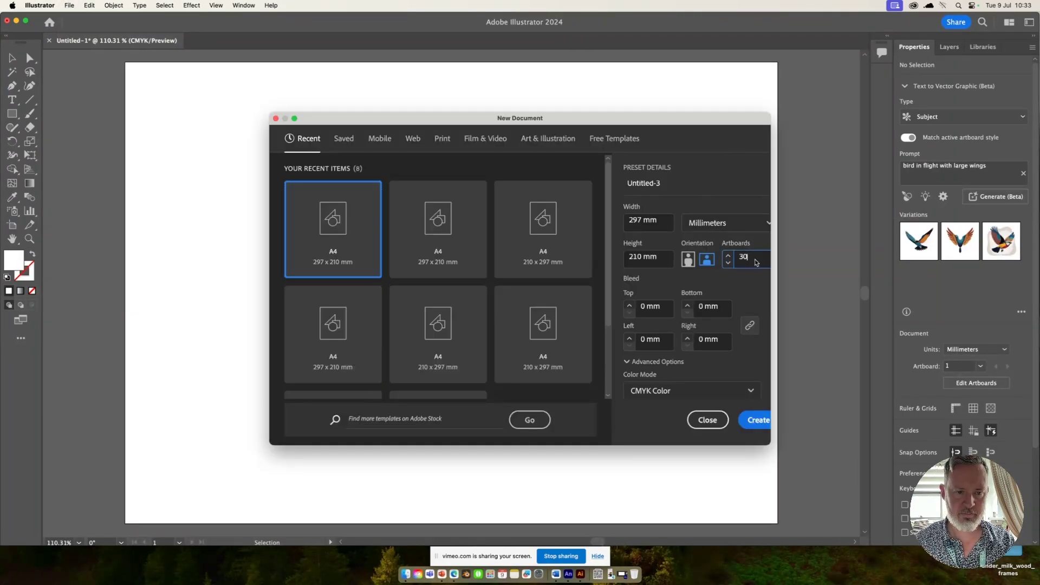
key("BackSpace")
key("BackSpace")
type("1")
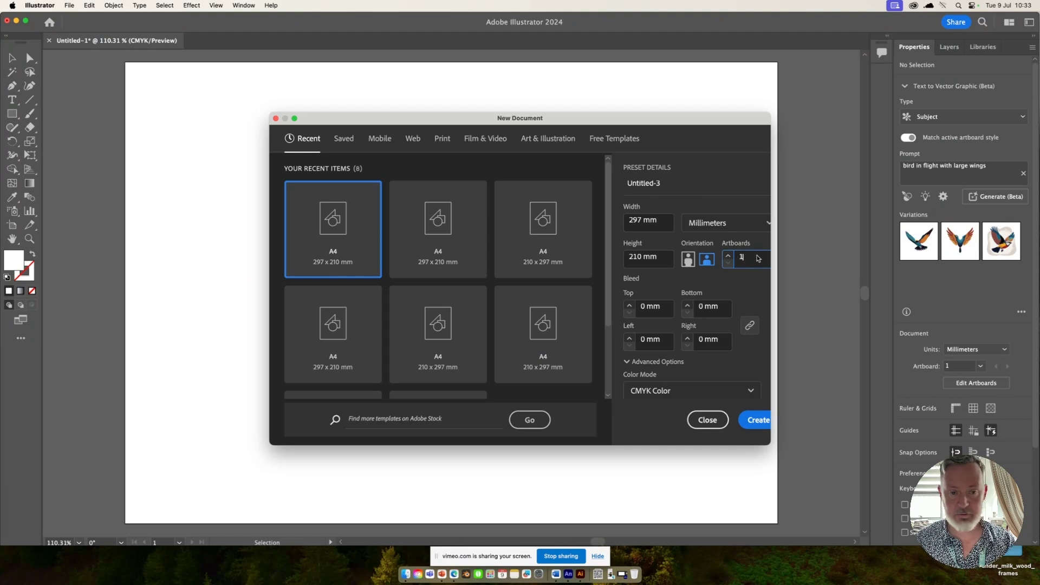
left_click(765, 420)
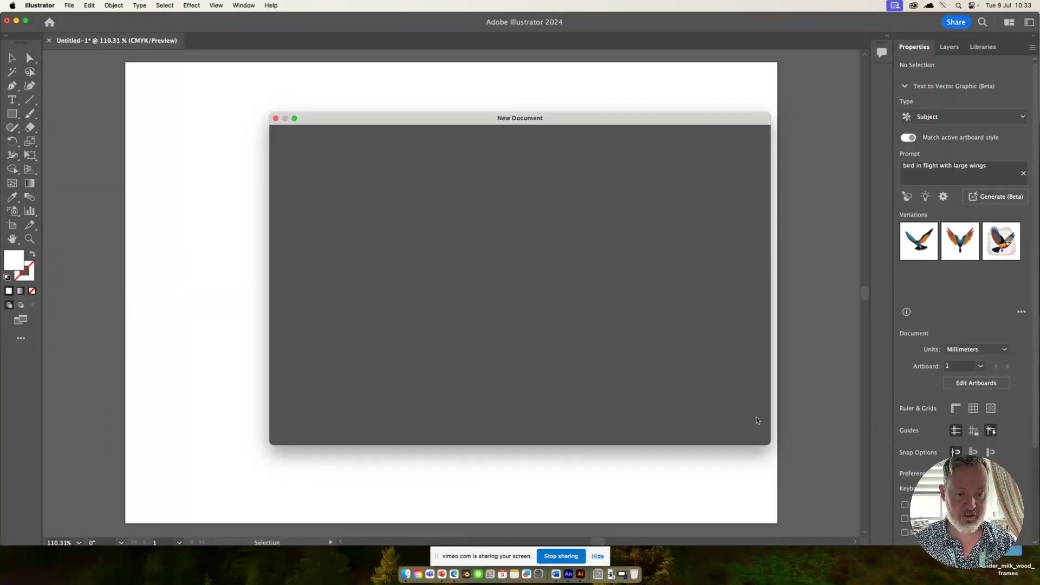
Step: Generate a vector subject from the prompt "landscape with trees"
left_click(1008, 174)
left_click_drag(1007, 174, 894, 168)
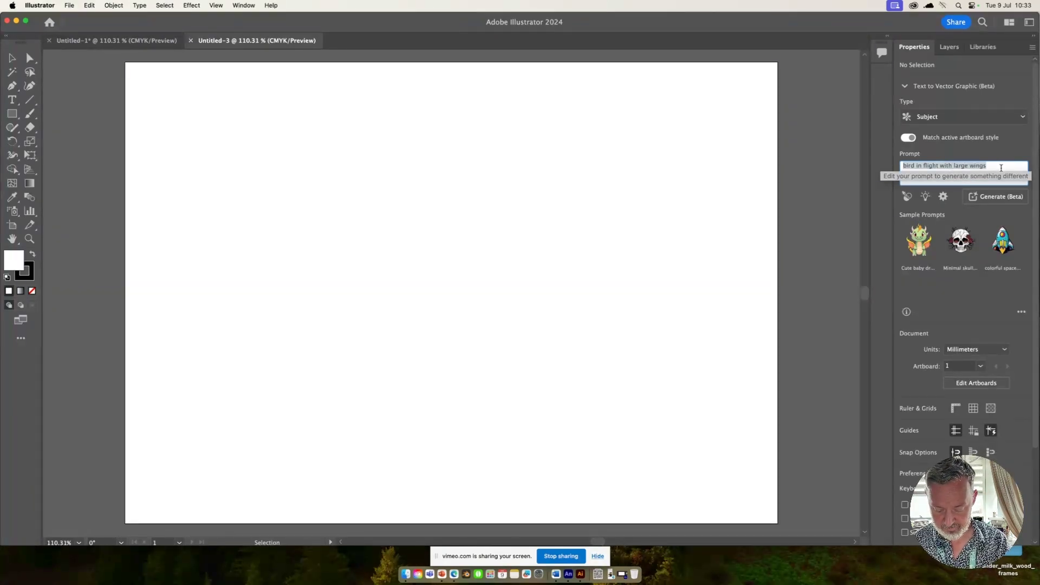
type("landscape with trees")
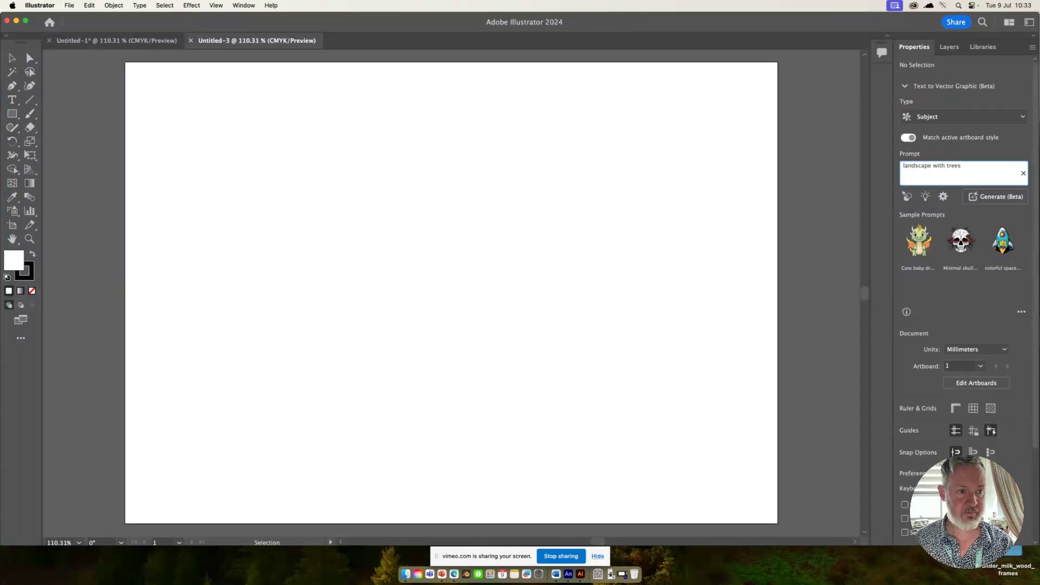
key("Return")
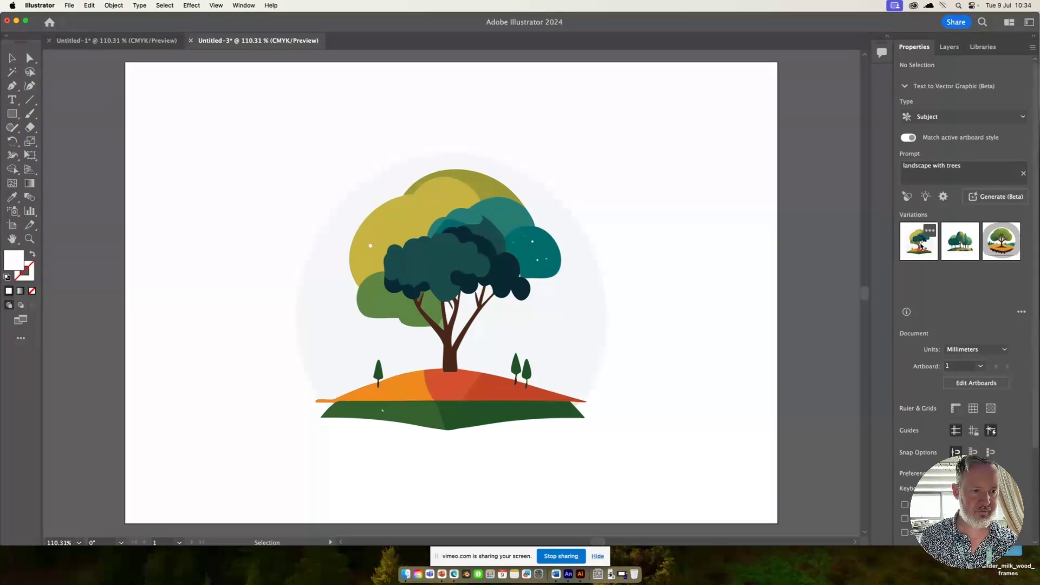
Step: Add the second landscape variation to the artboard in front of the large tree artwork and shift the large tree slightly left
mouse_move(953, 246)
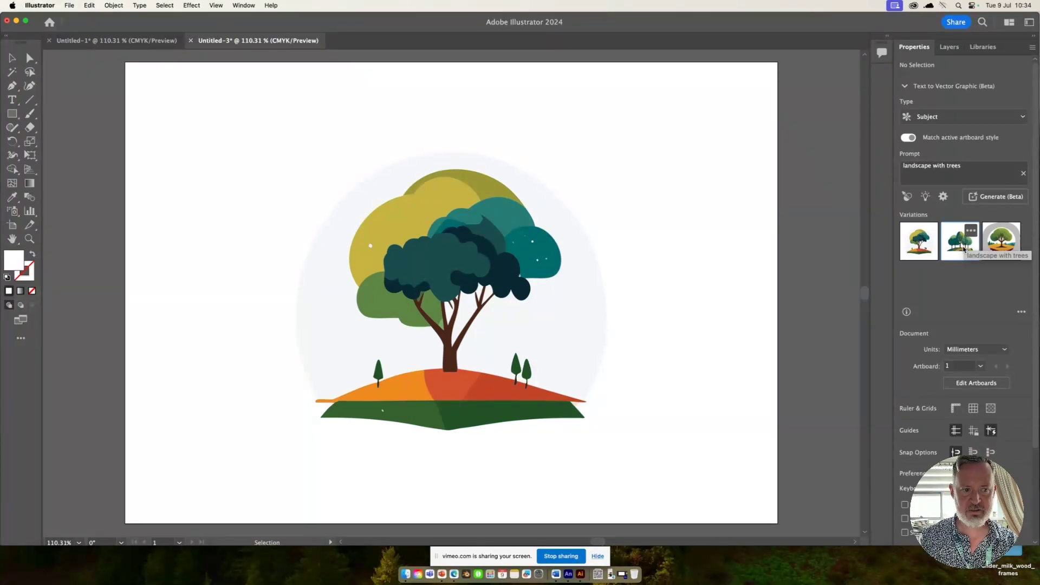
left_click_drag(962, 245, 546, 275)
left_click_drag(735, 428, 621, 290)
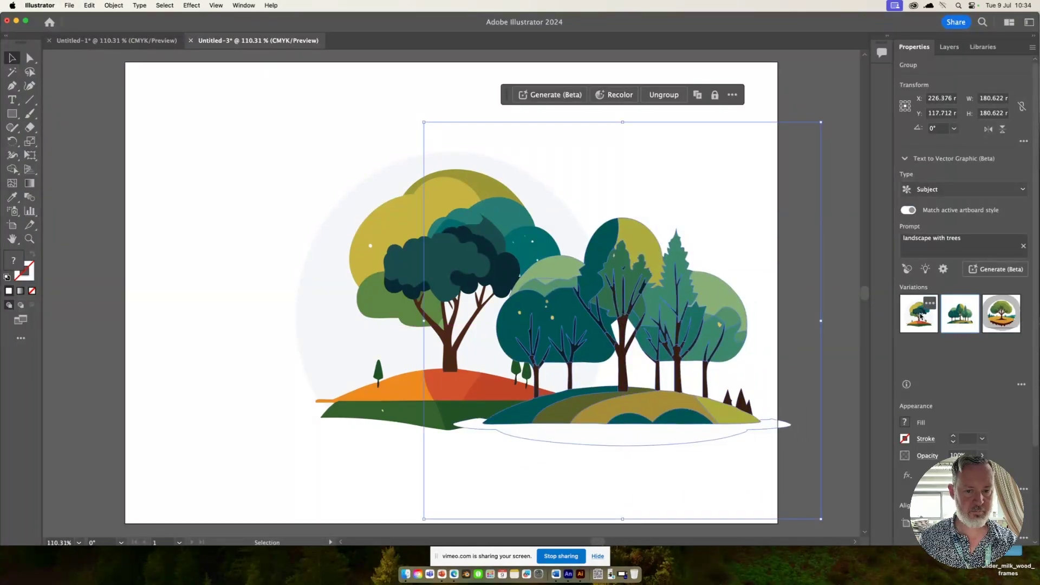
left_click(346, 307)
left_click_drag(500, 418, 465, 394)
left_click_drag(441, 347, 279, 340)
Step: Duplicate the large tree to the right and the forest group to the left, moving the original forest group lower in the centre
left_click_drag(355, 313, 772, 311)
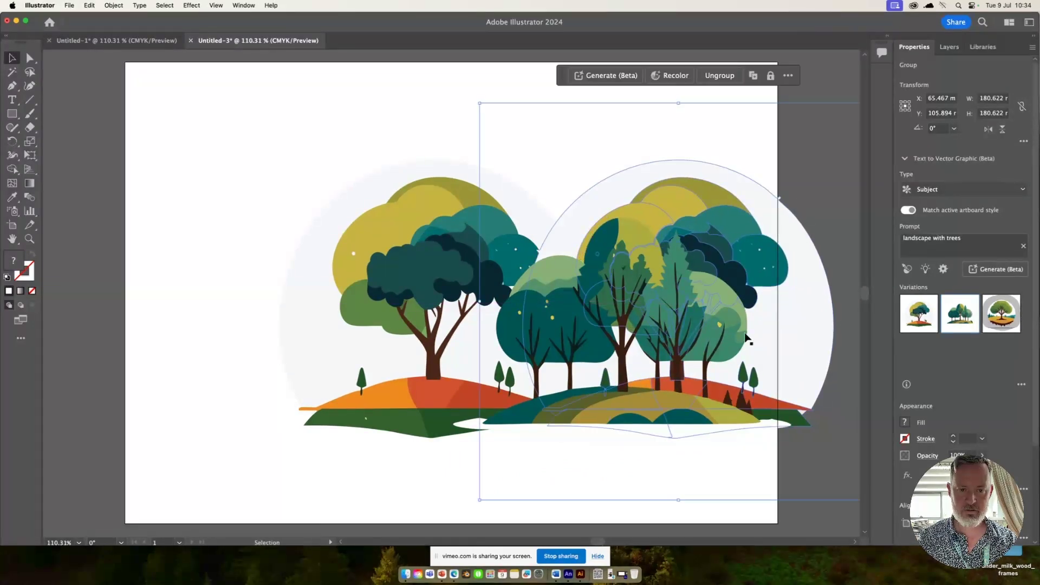
left_click_drag(563, 333, 236, 333)
left_click_drag(697, 356, 655, 390)
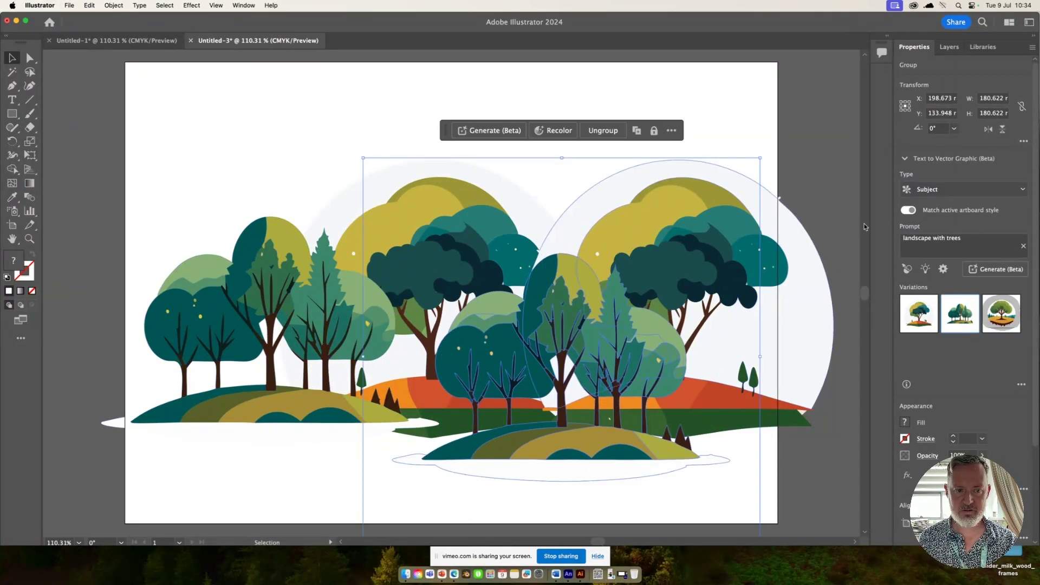
left_click(804, 174)
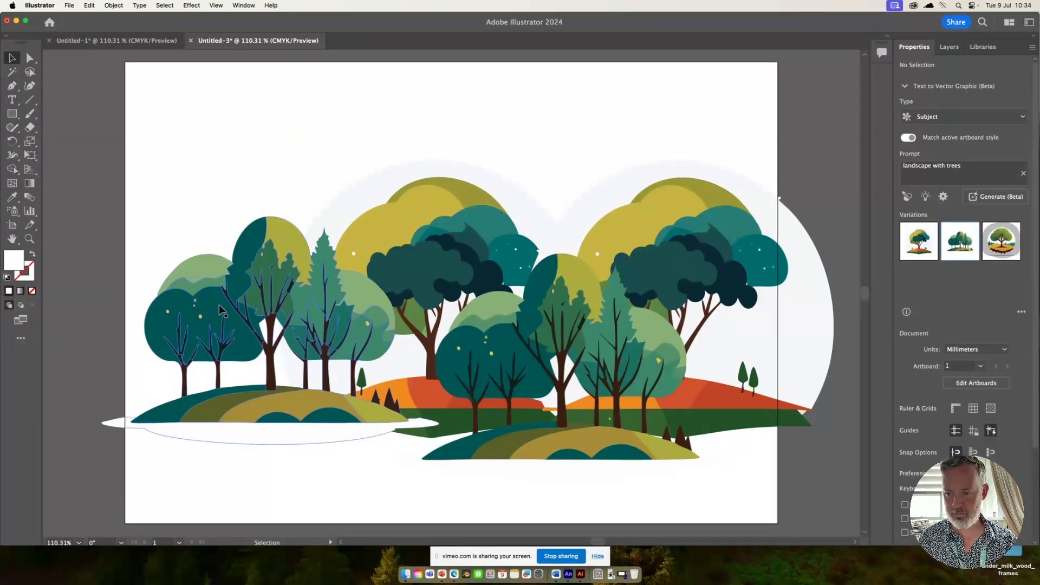
Step: Duplicate the left forest group toward the lower centre and copy the right-hand large tree to the artboard's left side
left_click(221, 310)
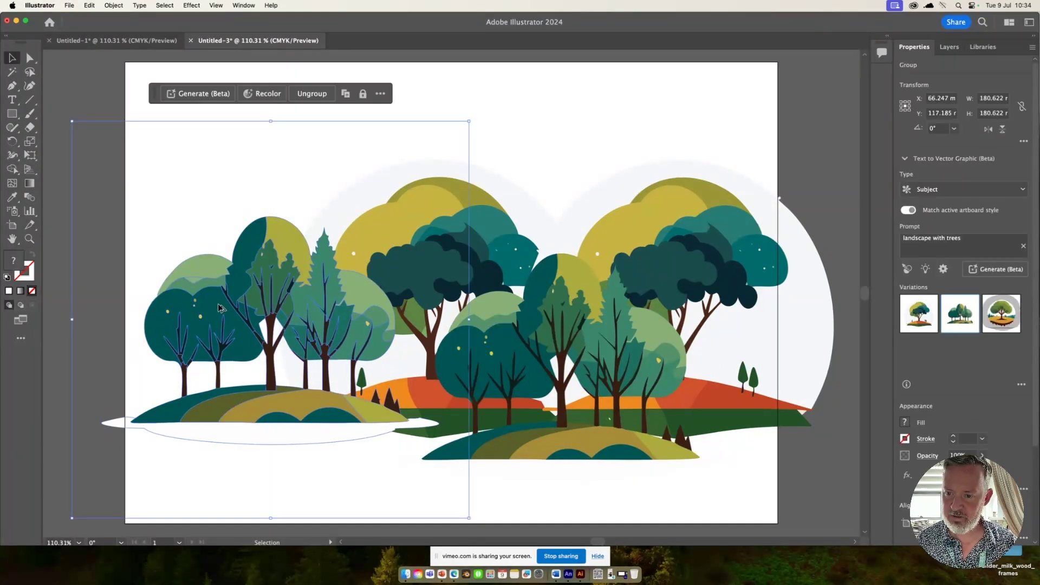
left_click_drag(218, 308, 327, 346)
left_click(740, 266)
left_click_drag(740, 265, 282, 272)
left_click(808, 208)
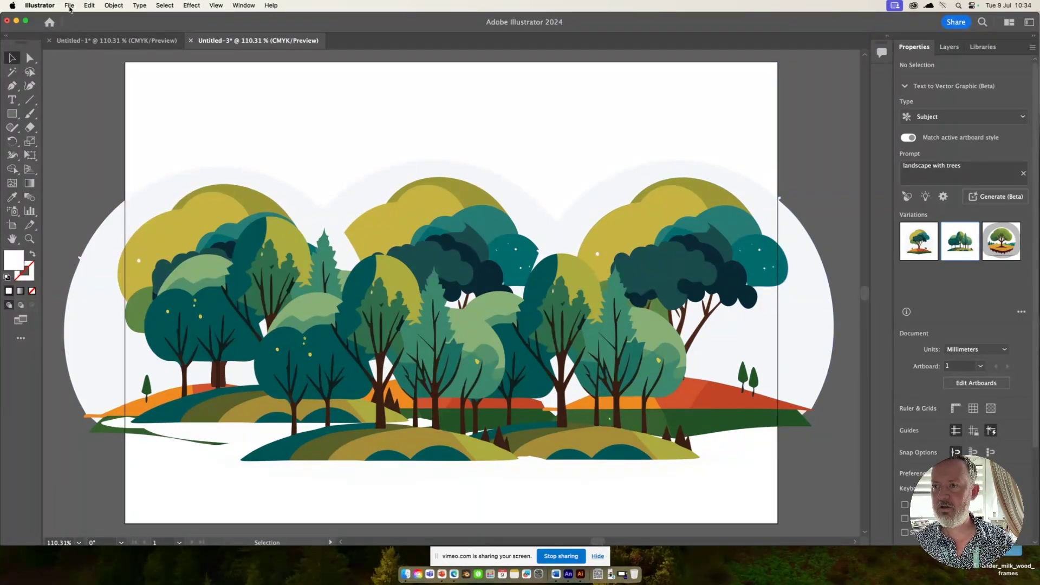
Step: Export the landscape as landscape_1.png into the ANIMATE_objects folder at High (300 ppi) with a transparent background
left_click(70, 8)
mouse_move(152, 214)
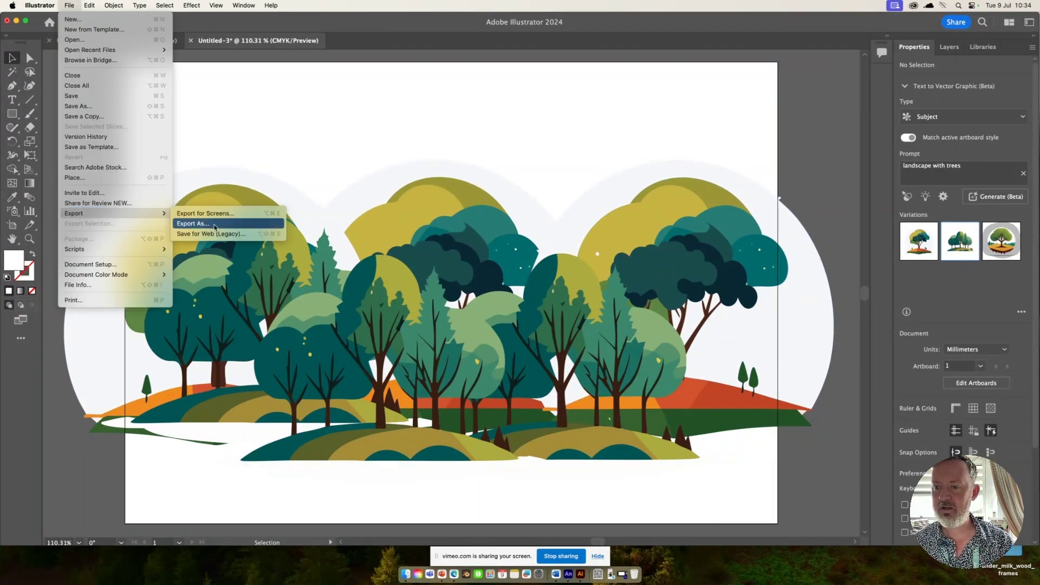
left_click(216, 223)
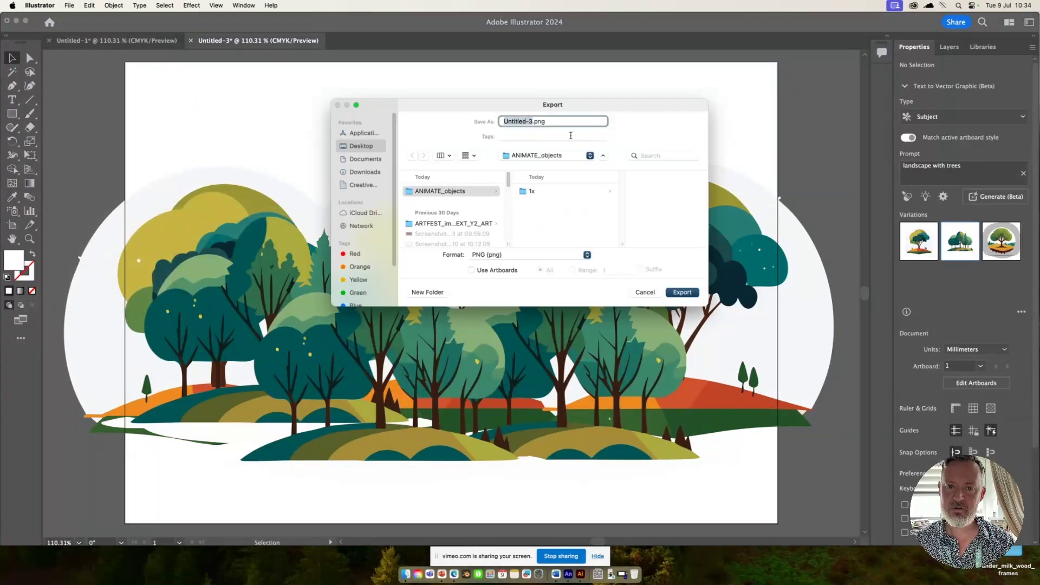
type("landscape")
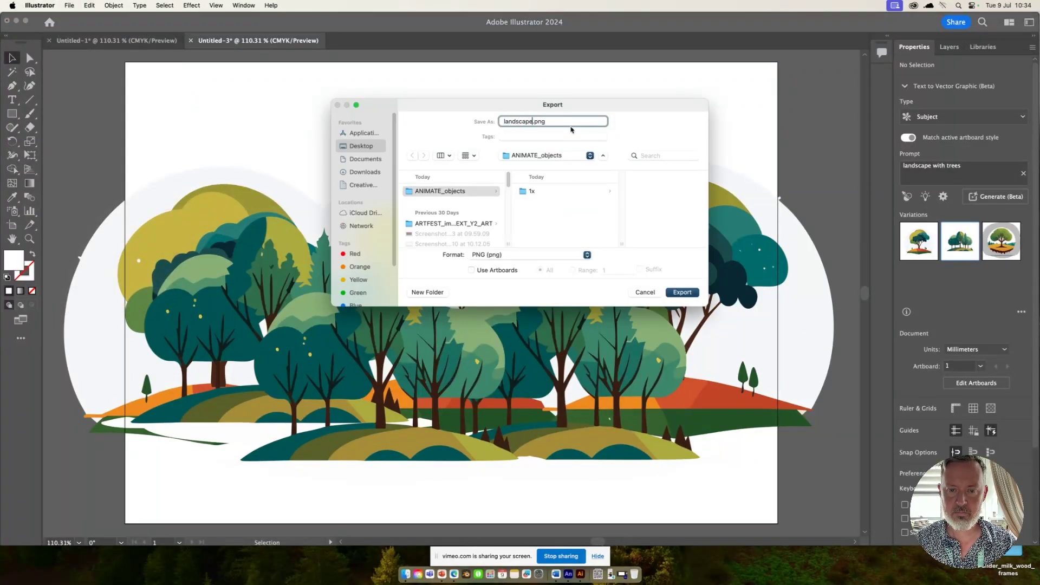
type("_1")
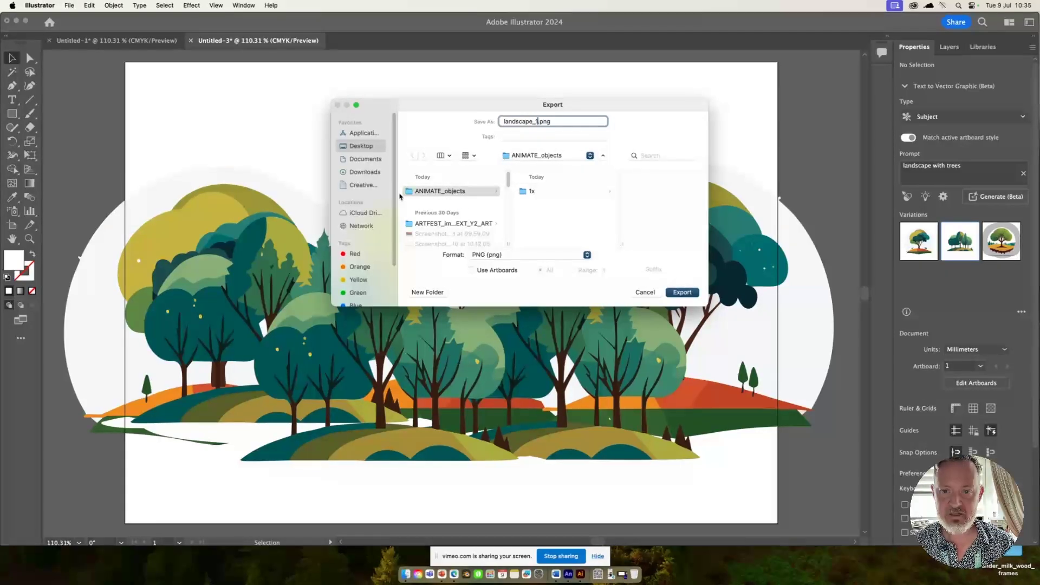
left_click(681, 293)
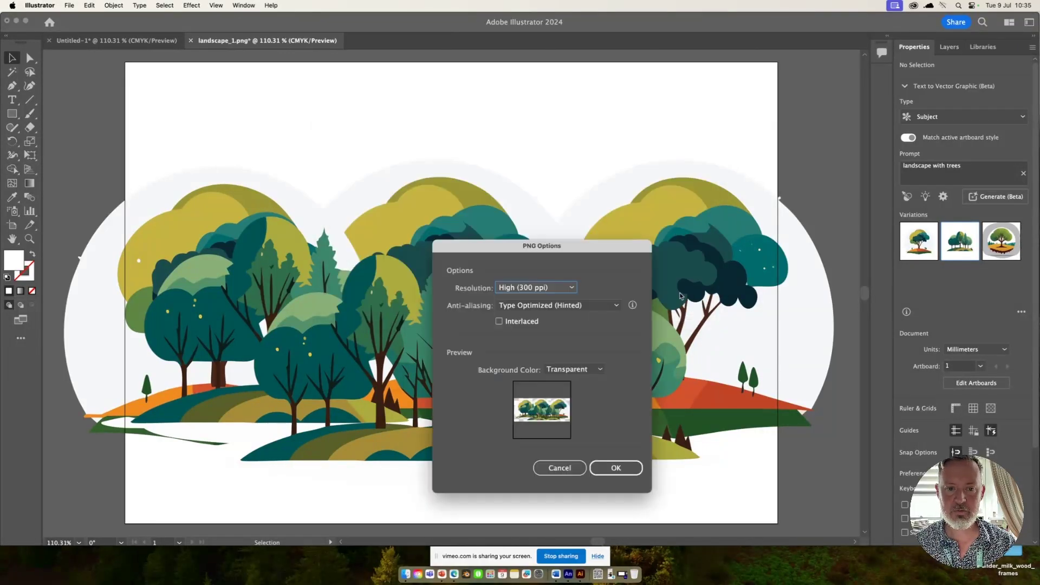
left_click(616, 479)
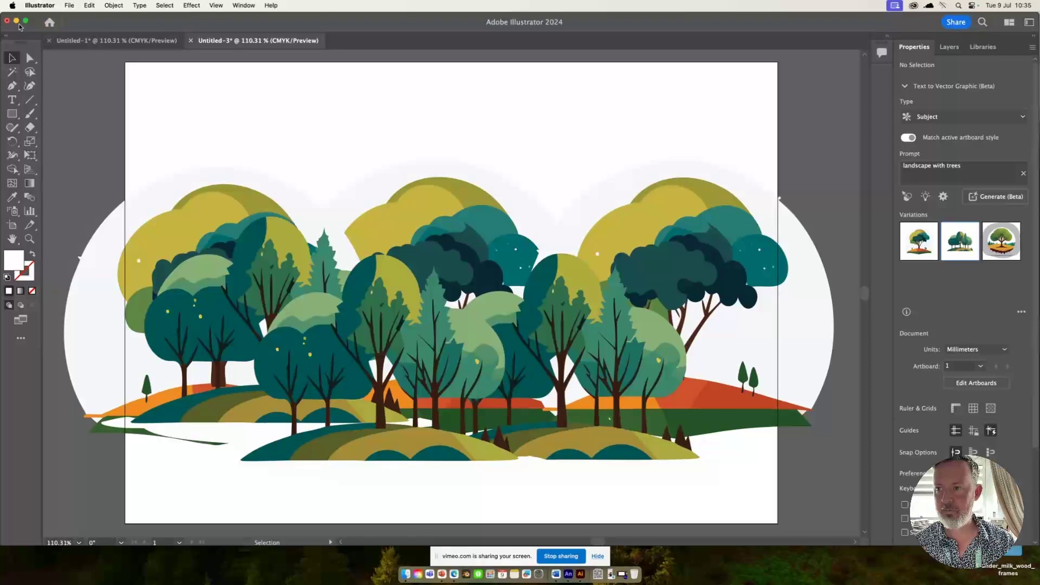
Step: Minimise the Illustrator window and switch to the Adobe Animate project
left_click(562, 558)
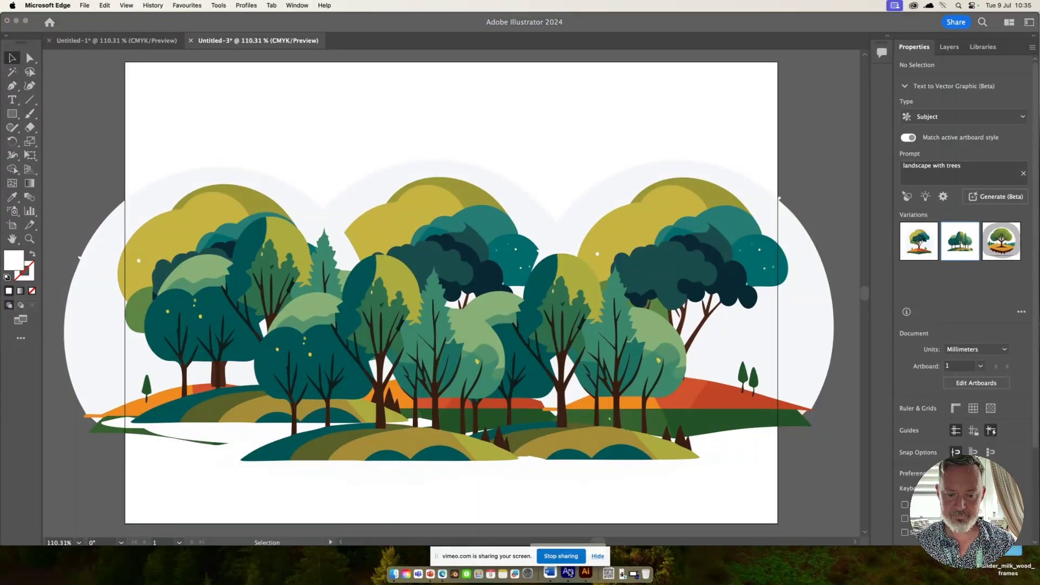
left_click(16, 21)
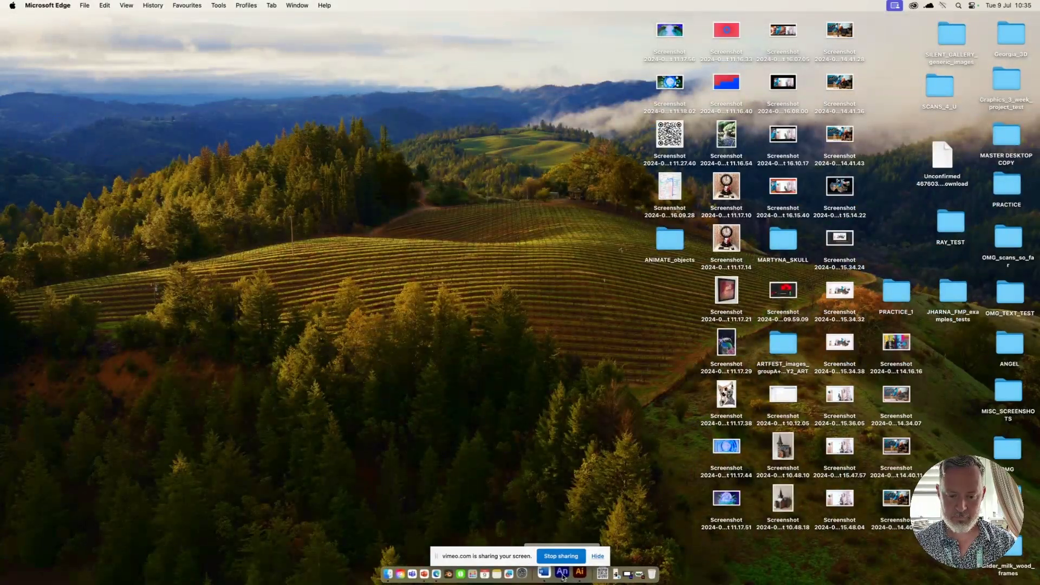
left_click(394, 256)
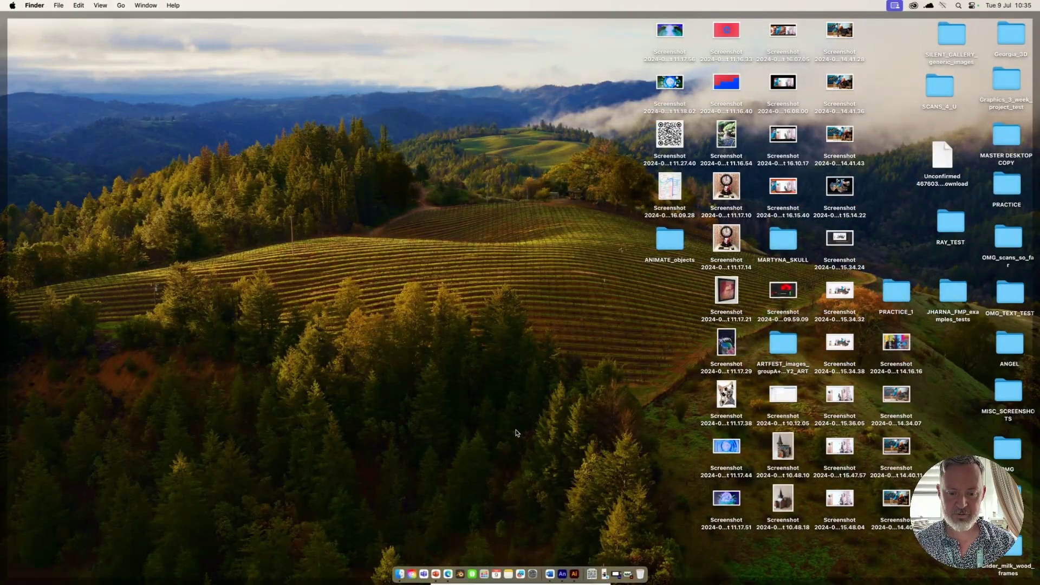
left_click(563, 571)
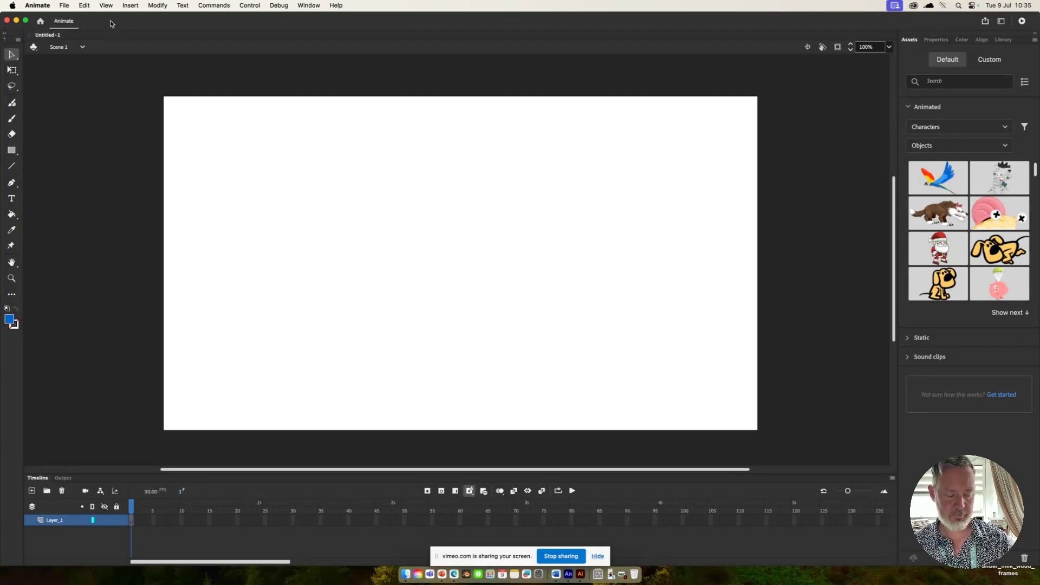
Step: Add a second layer above Layer_1 in the timeline and make it the active layer
left_click(32, 492)
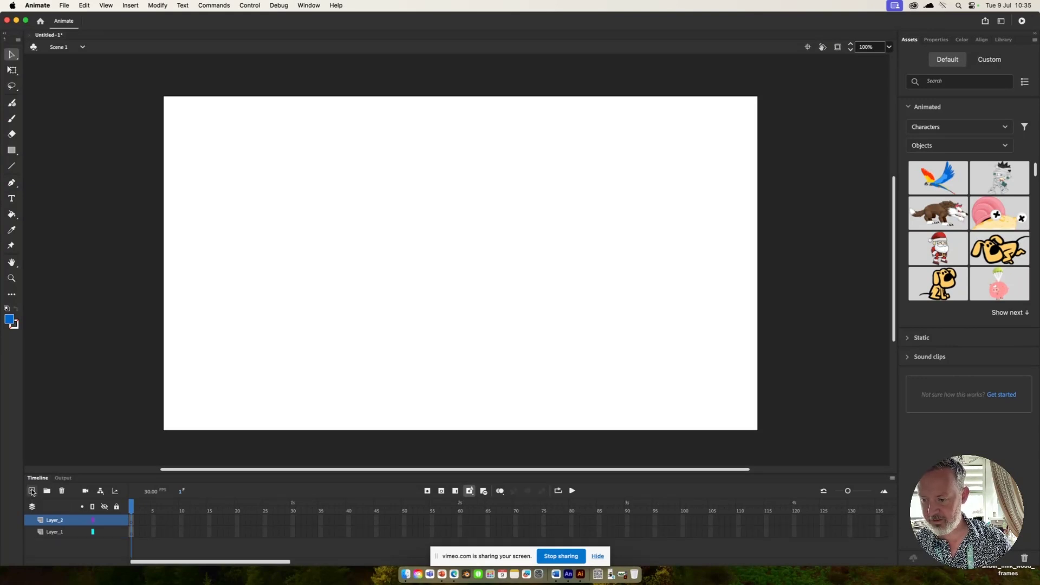
left_click(64, 533)
left_click(60, 521)
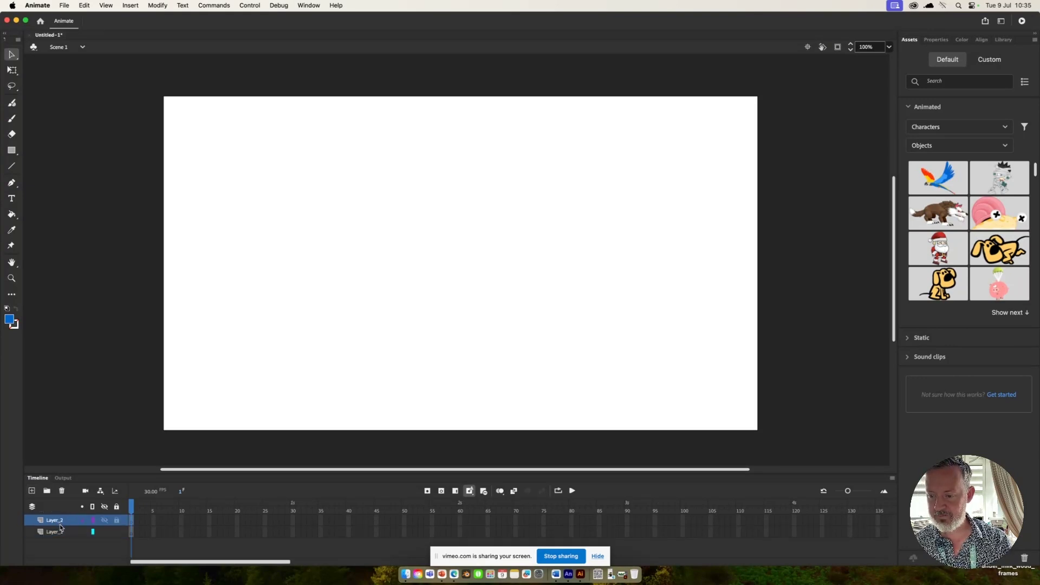
Step: Import landscape_1.png from the Desktop's ANIMATE_objects folder to the stage
left_click(64, 6)
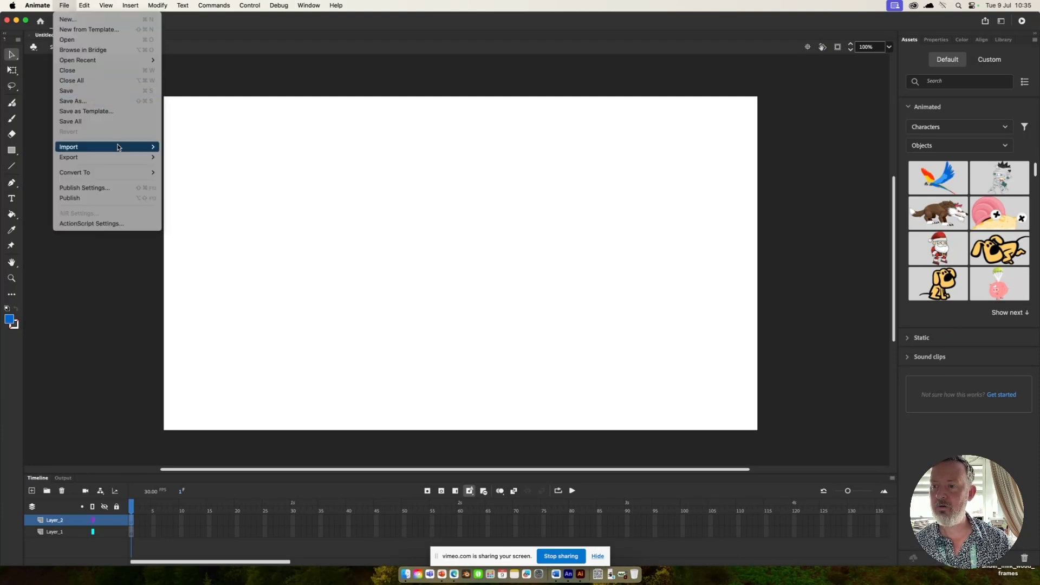
mouse_move(119, 148)
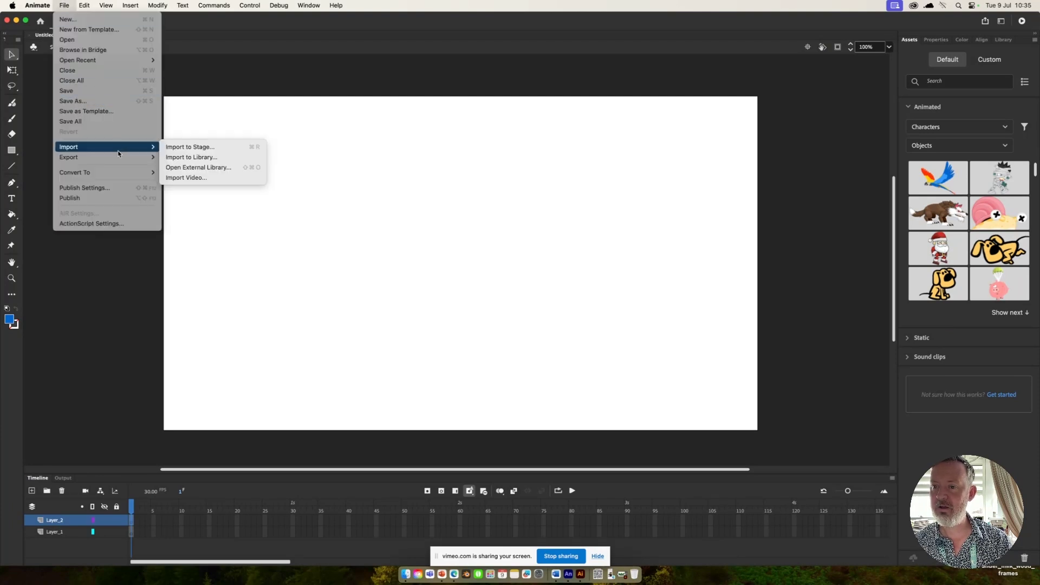
left_click(206, 149)
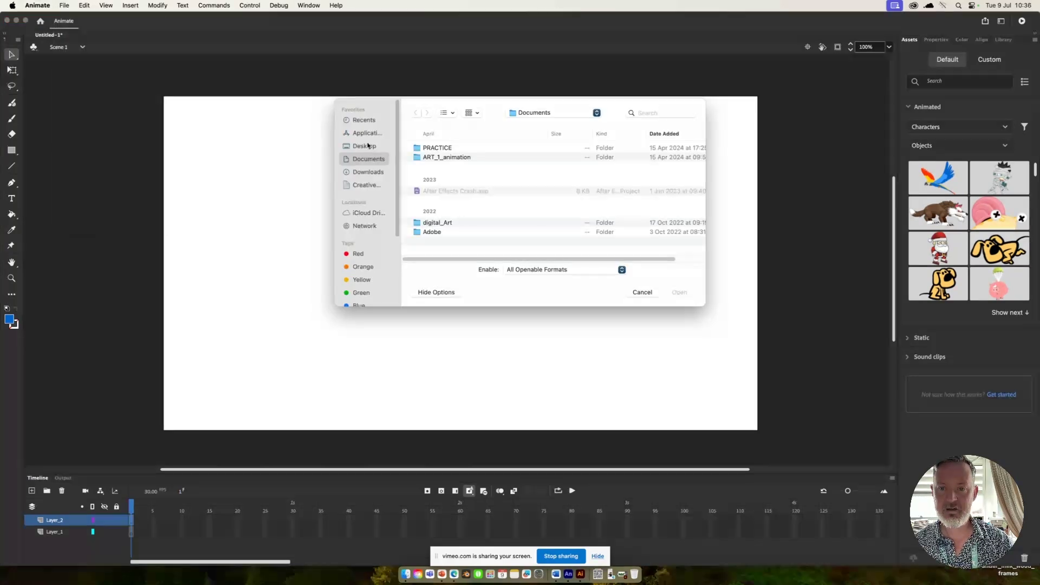
left_click(374, 146)
left_click(432, 149)
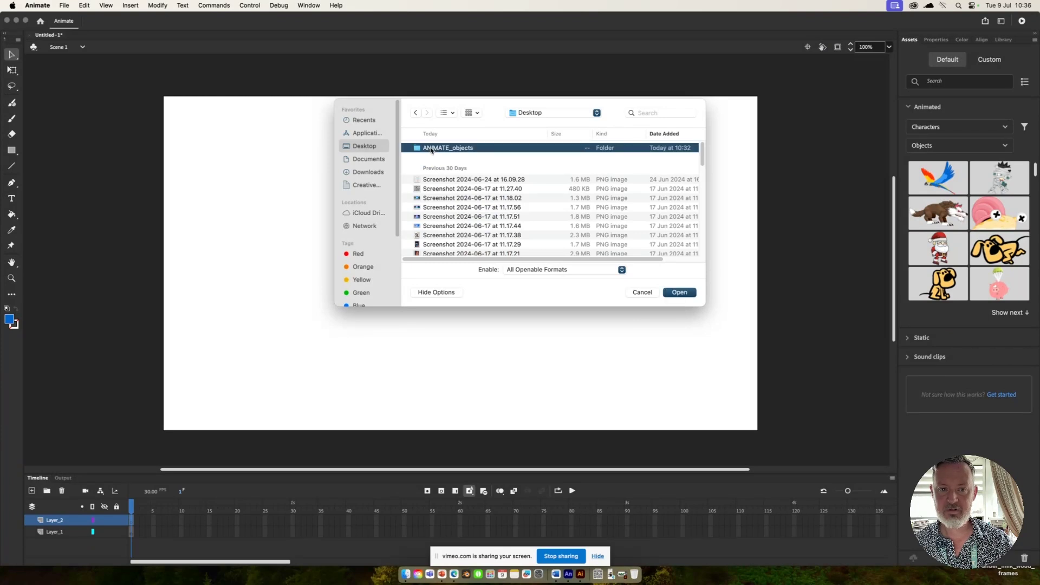
double_click(434, 150)
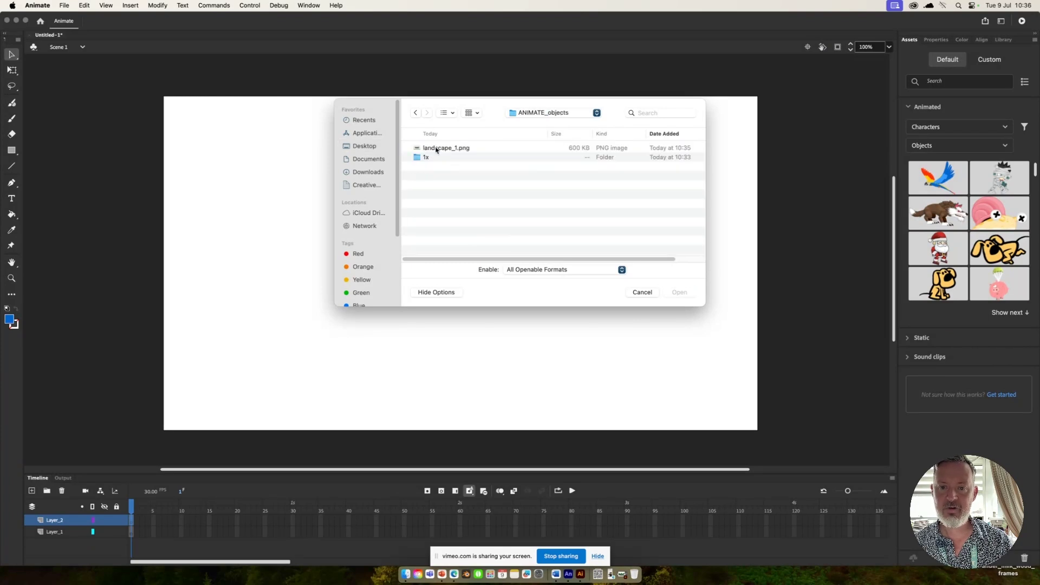
left_click(436, 150)
left_click(681, 293)
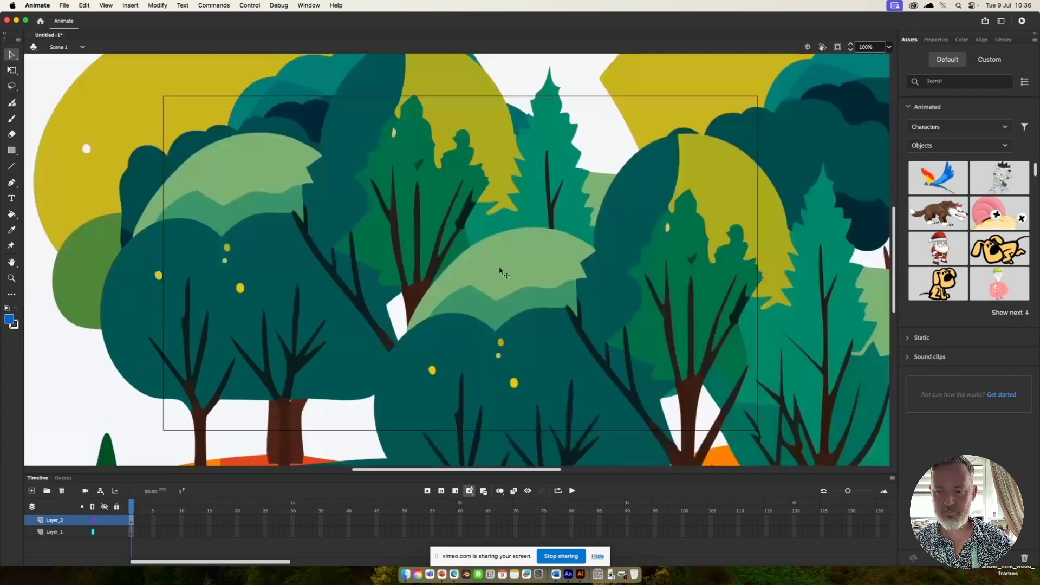
Step: Import Artboard 1.png from the 1x folder inside ANIMATE_objects to the stage on Layer_1
left_click(889, 47)
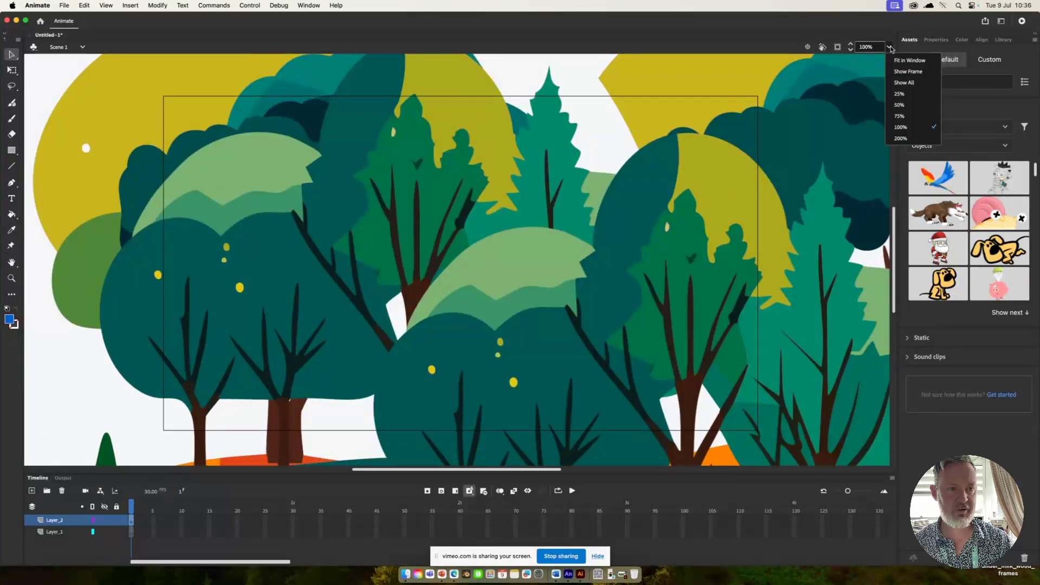
left_click(911, 84)
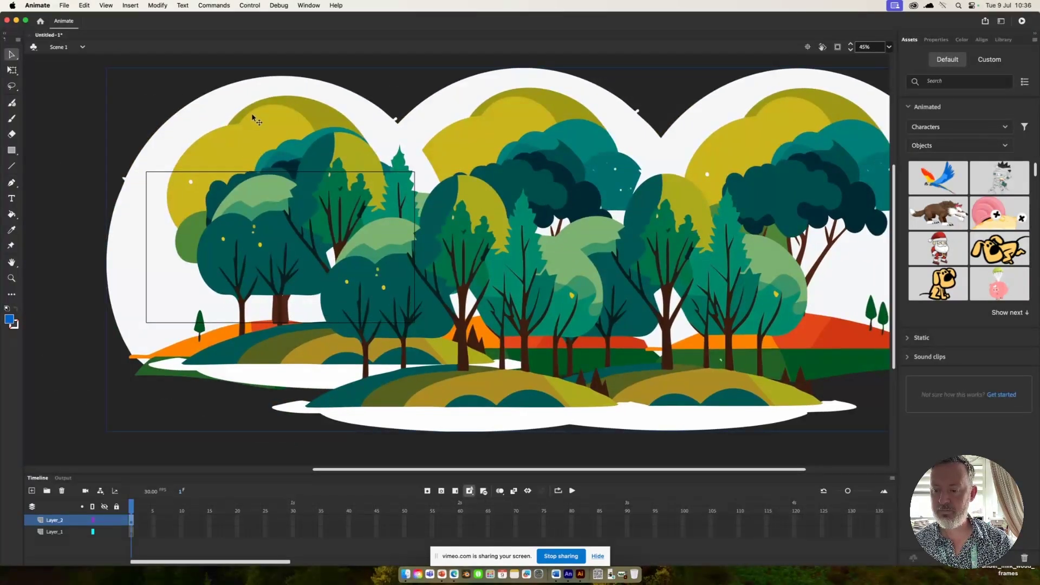
left_click(64, 534)
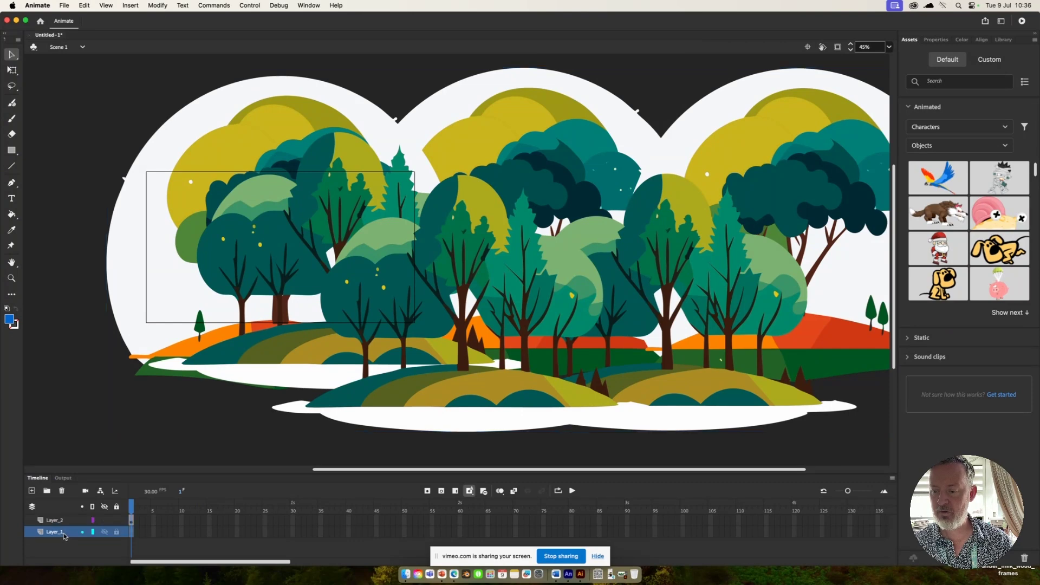
left_click(65, 5)
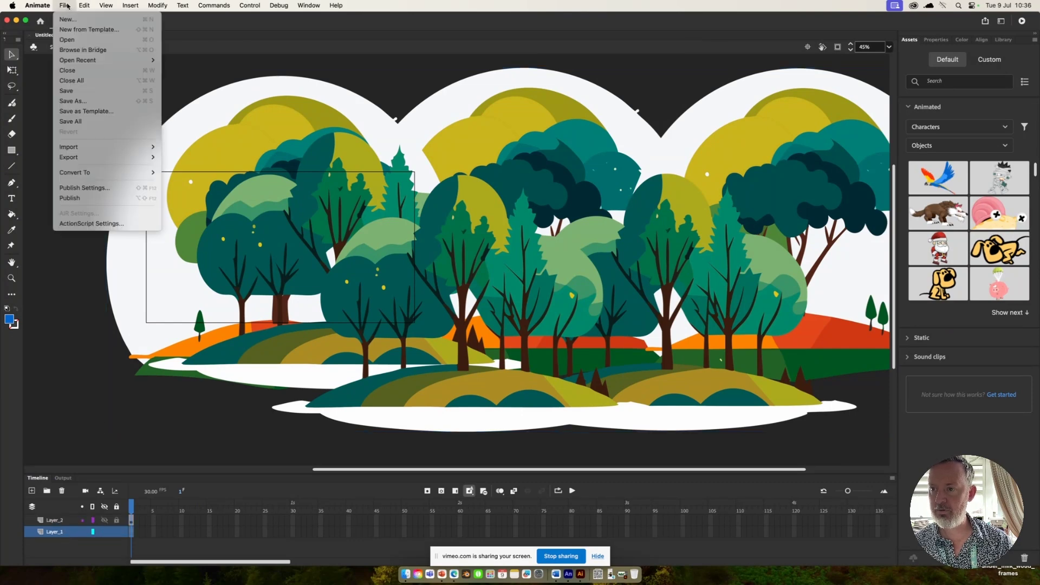
mouse_move(155, 146)
left_click(200, 148)
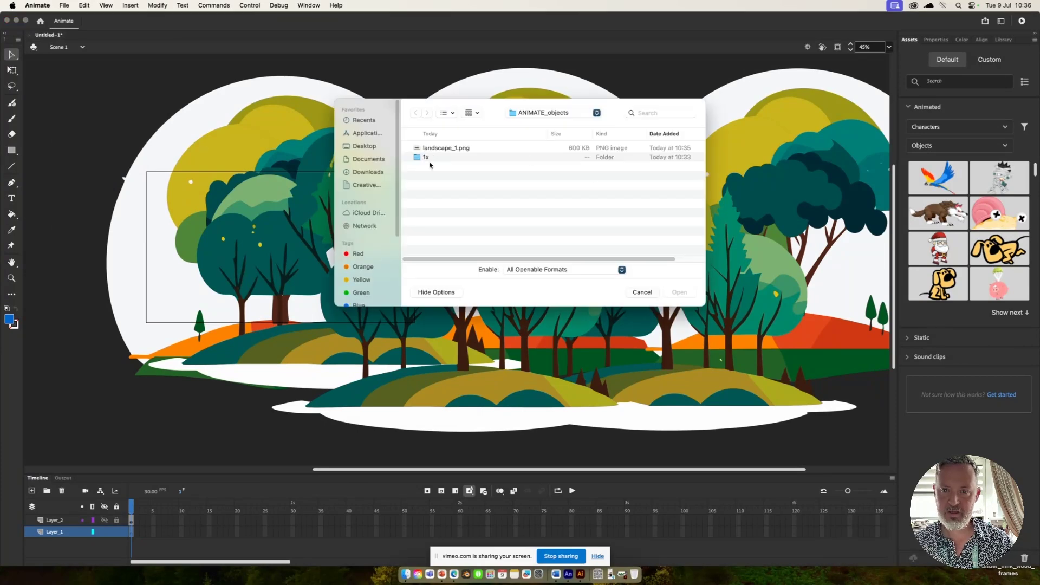
double_click(426, 158)
left_click(431, 149)
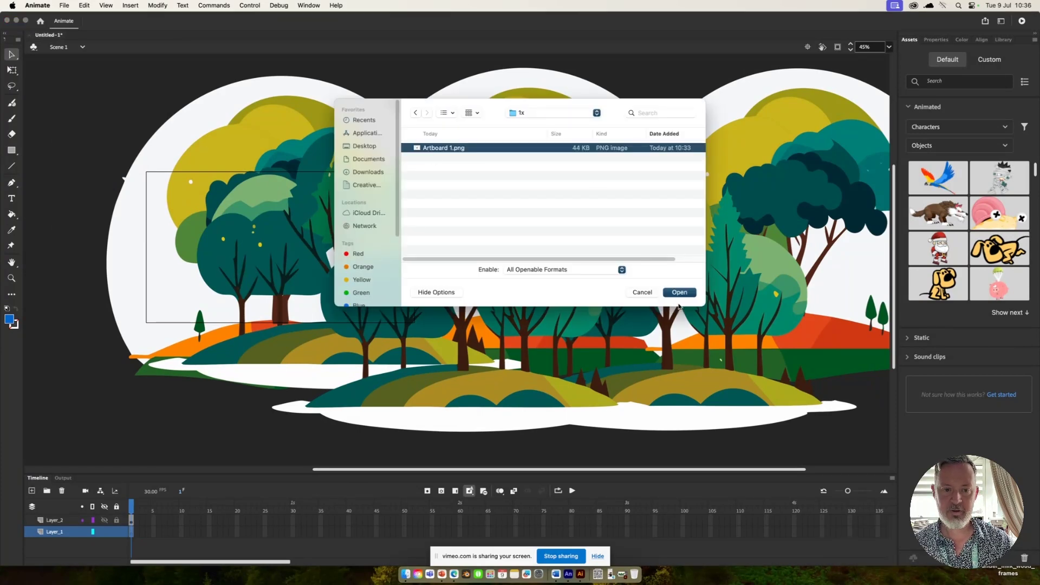
left_click(681, 292)
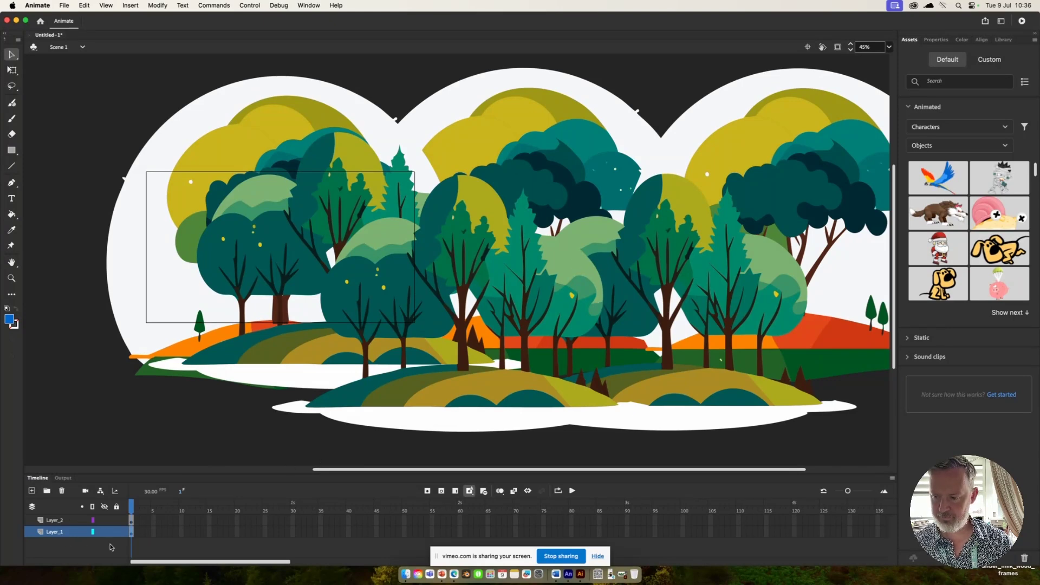
Step: Reorder the timeline so Layer_1 sits above Layer_2, and shift the bird to the right across the trees
left_click_drag(64, 534, 64, 519)
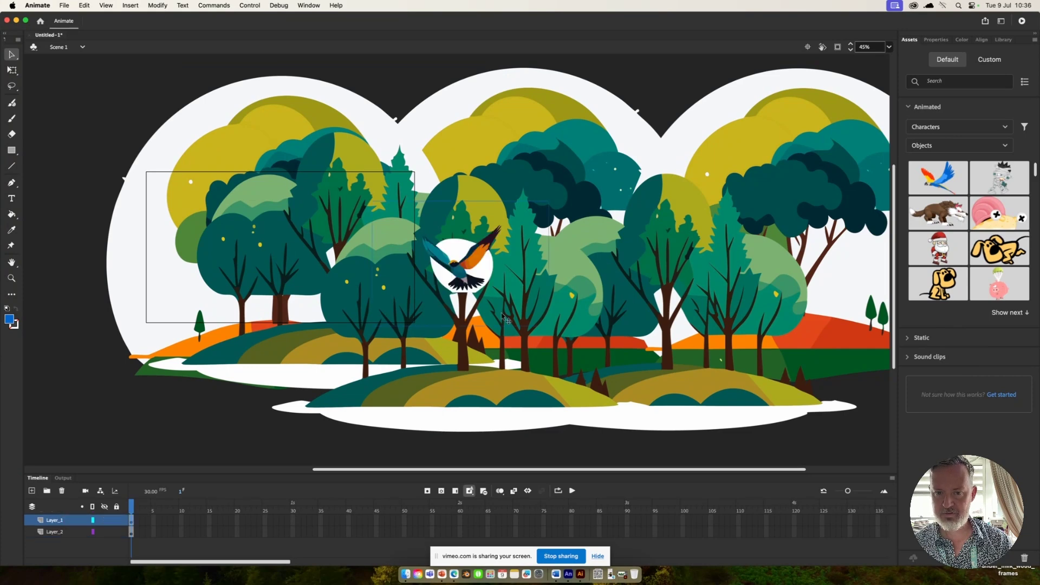
left_click_drag(461, 270, 534, 269)
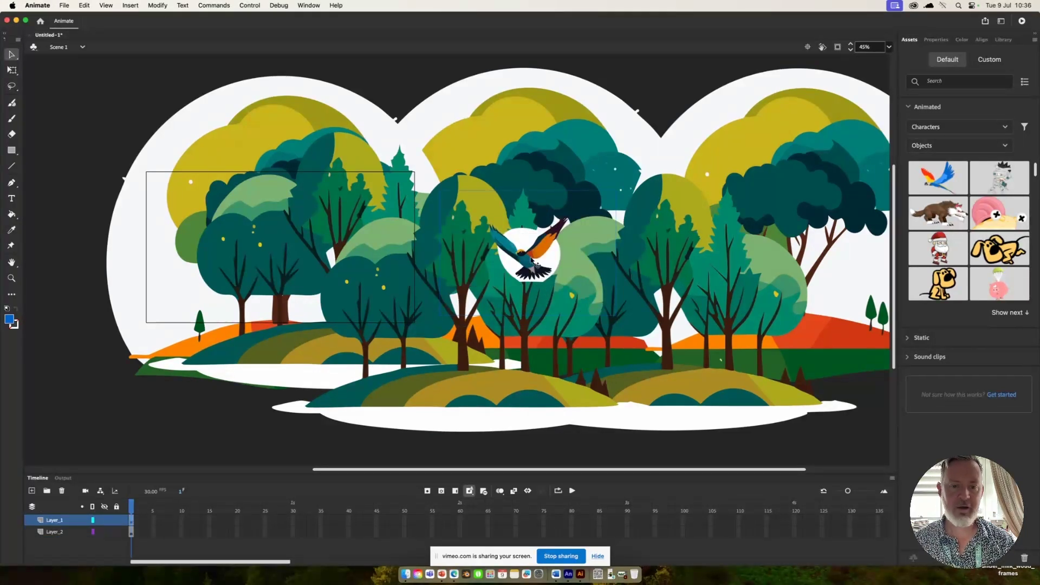
Step: Check which artwork each layer holds by selecting both layers in turn and toggling Layer_1's visibility
left_click(303, 258)
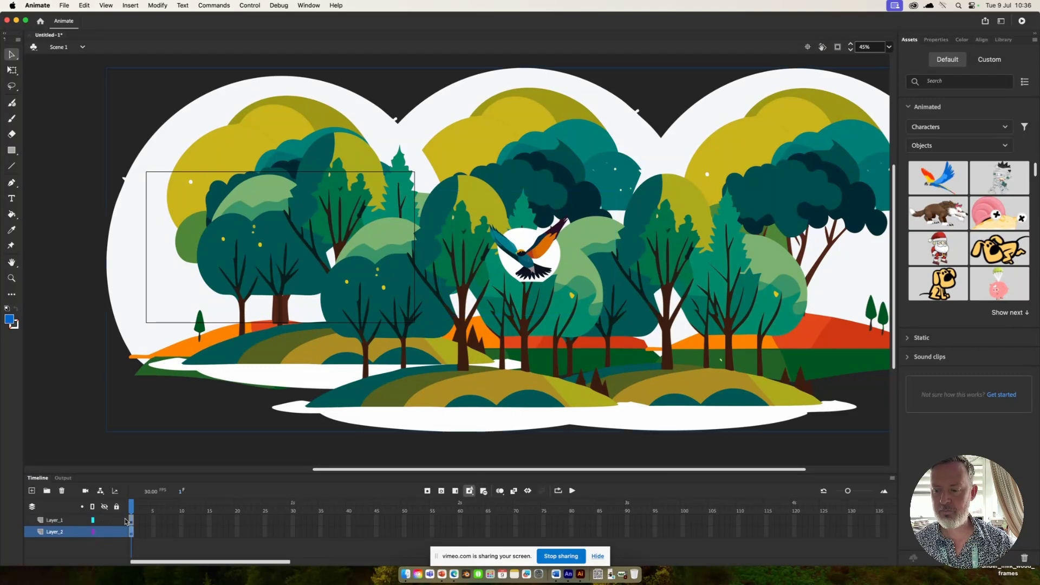
left_click(60, 522)
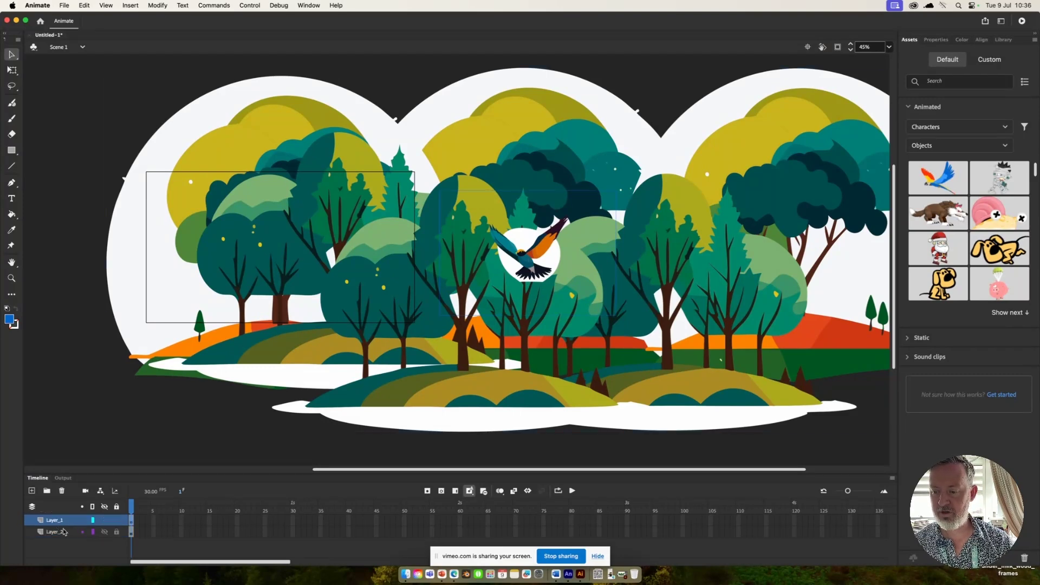
left_click(62, 530)
left_click(61, 523)
left_click(105, 521)
left_click(104, 521)
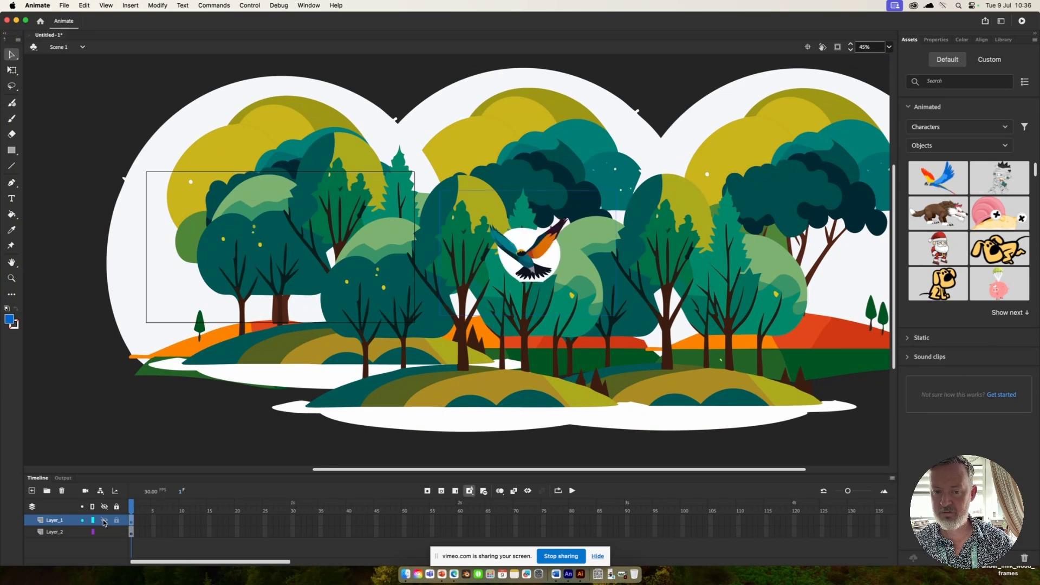
Step: Rename Layer_1 as BIRD and Layer_2 as LANDSCAPE
right_click(53, 525)
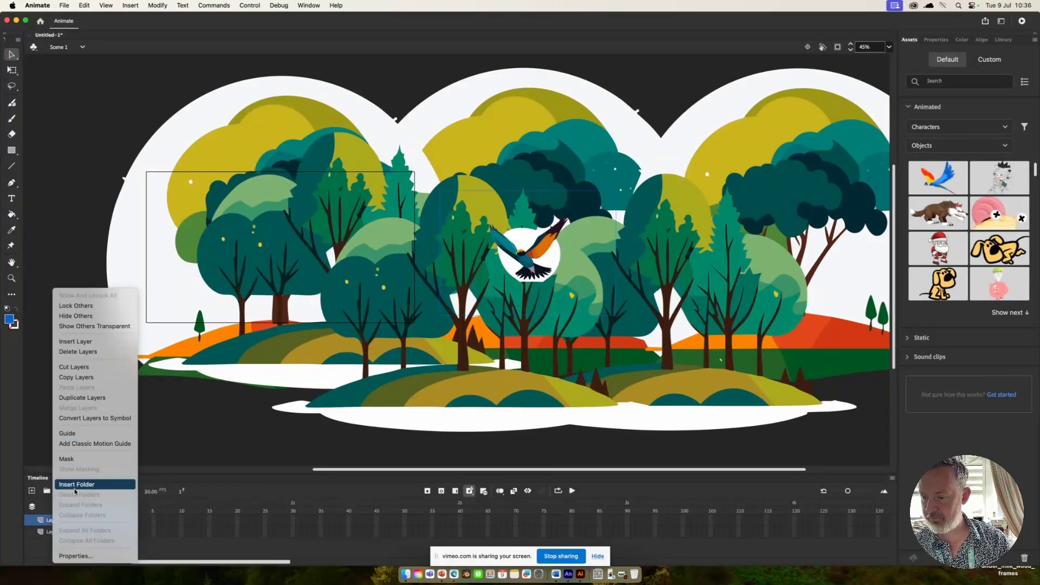
left_click(50, 522)
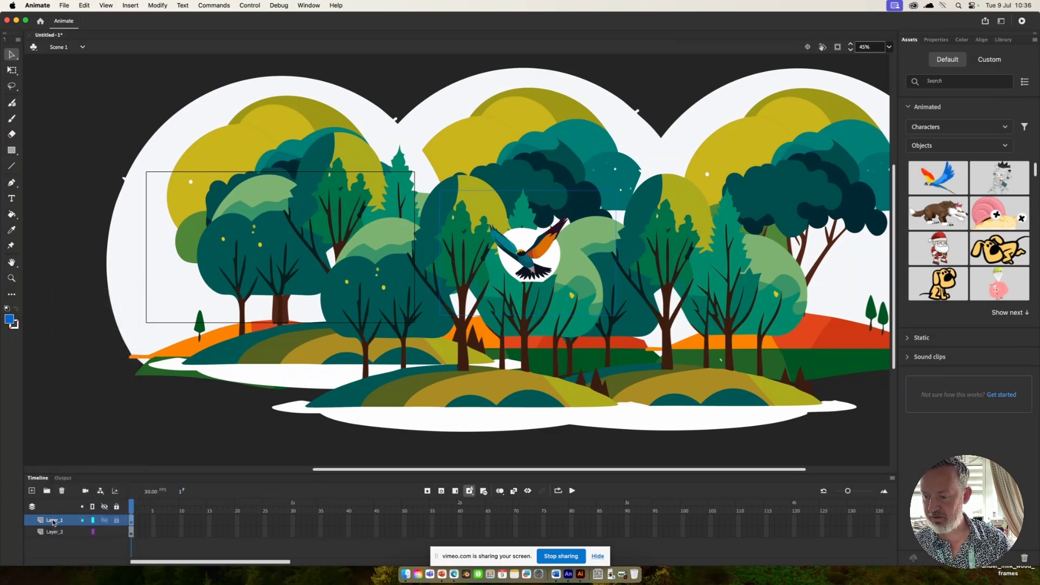
double_click(59, 522)
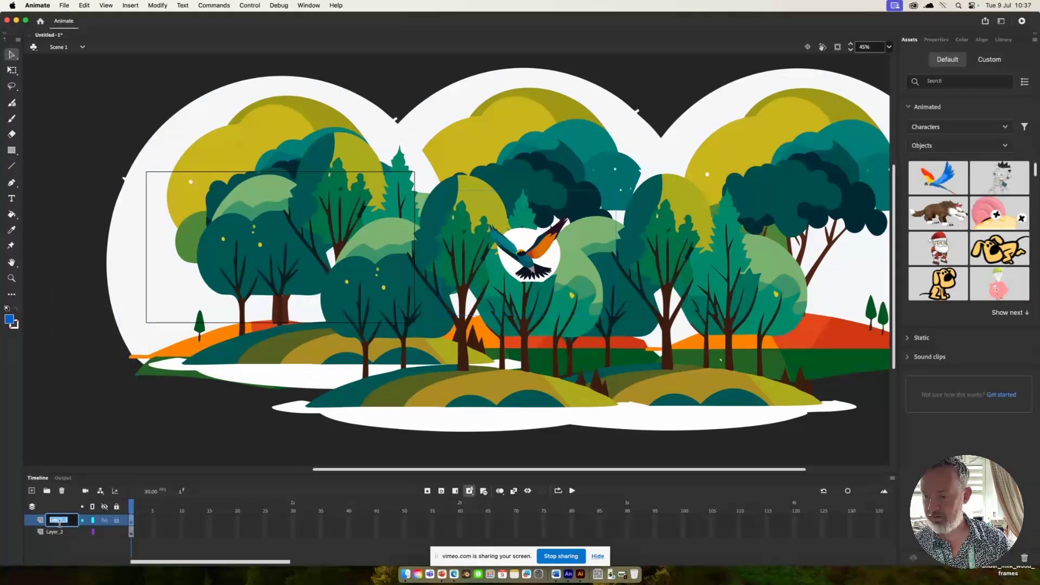
type("BIRD")
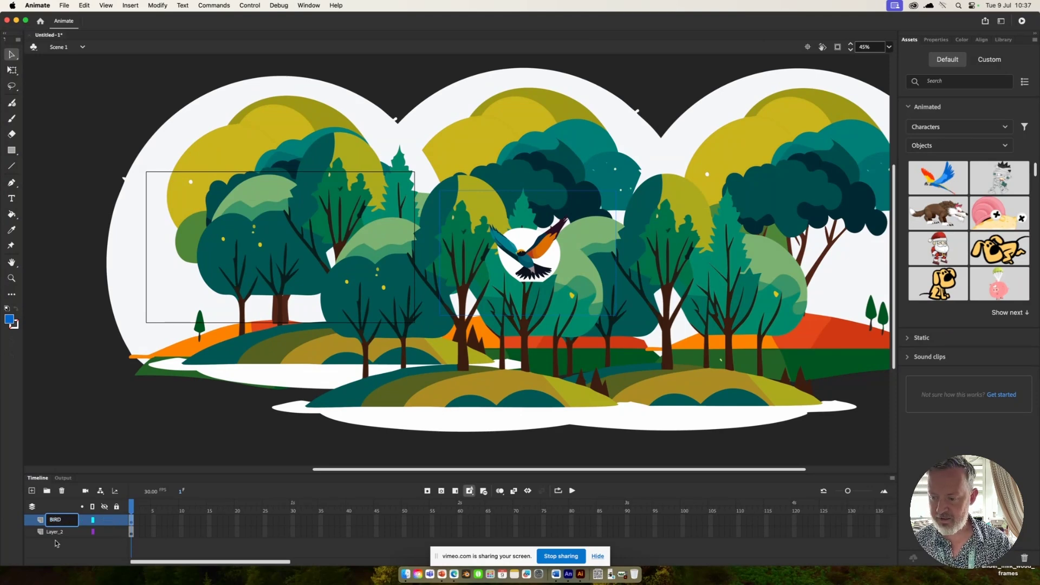
key("Return")
double_click(57, 532)
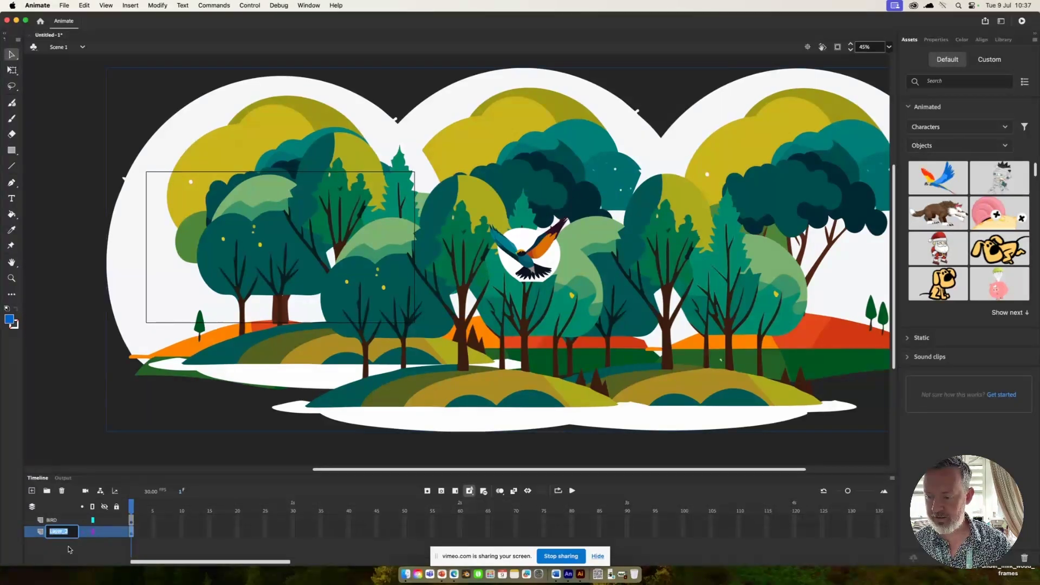
type("LANDSCAPE")
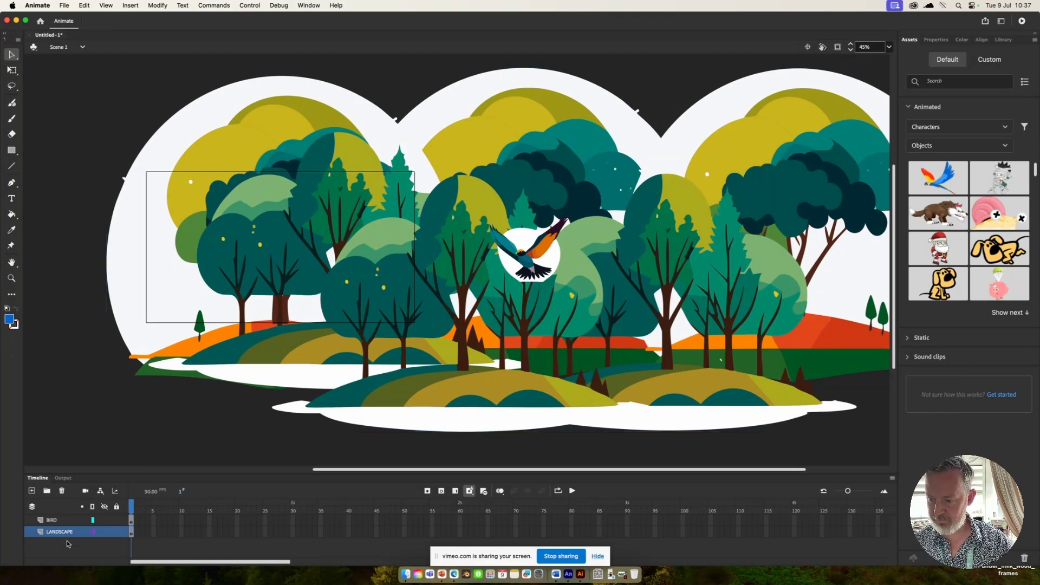
key("Return")
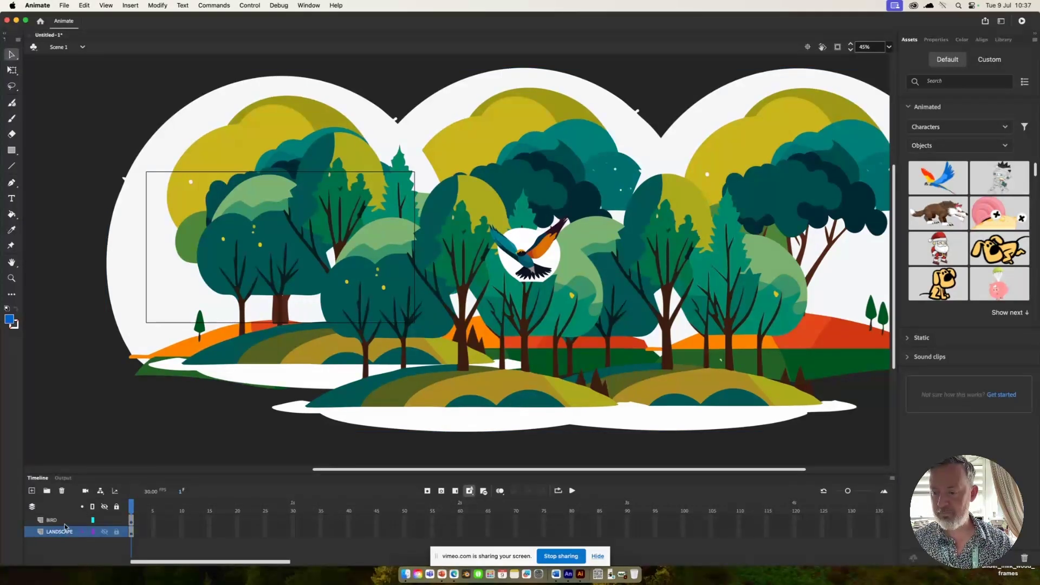
Step: Scale the landscape artwork down to about half its size and move both it and the bird over the stage
left_click(64, 521)
left_click(64, 533)
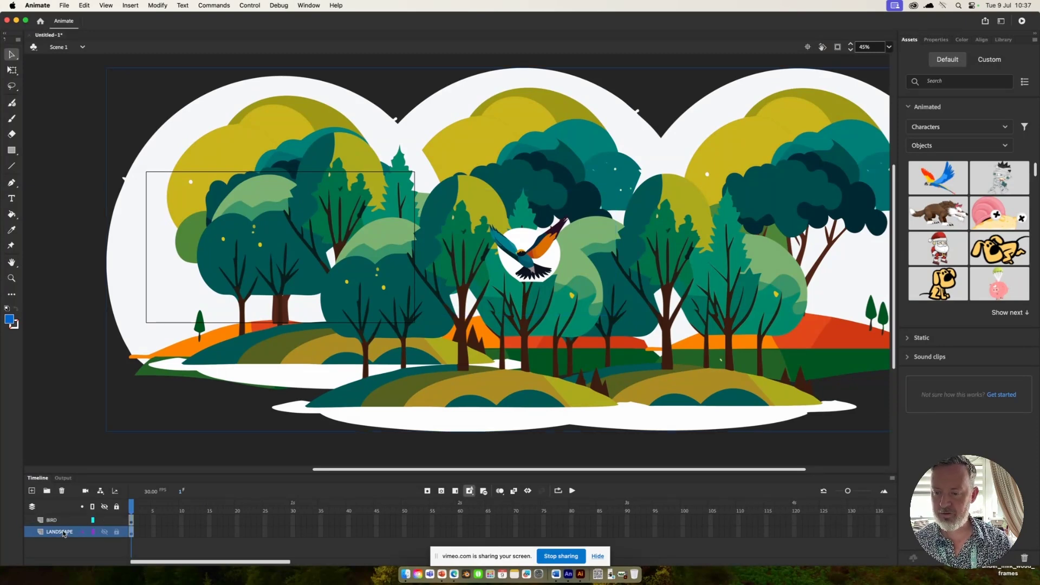
right_click(215, 344)
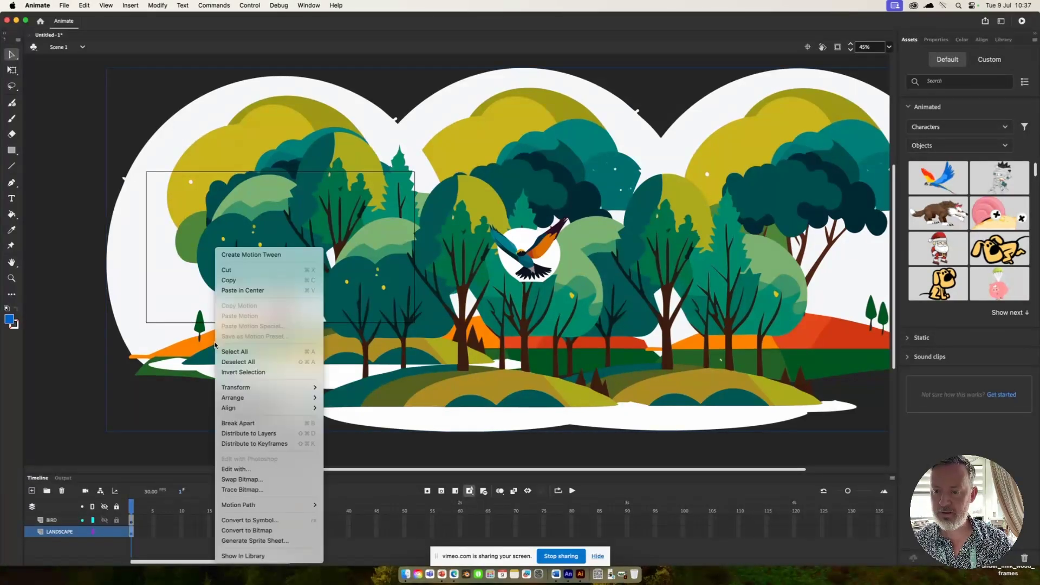
mouse_move(250, 389)
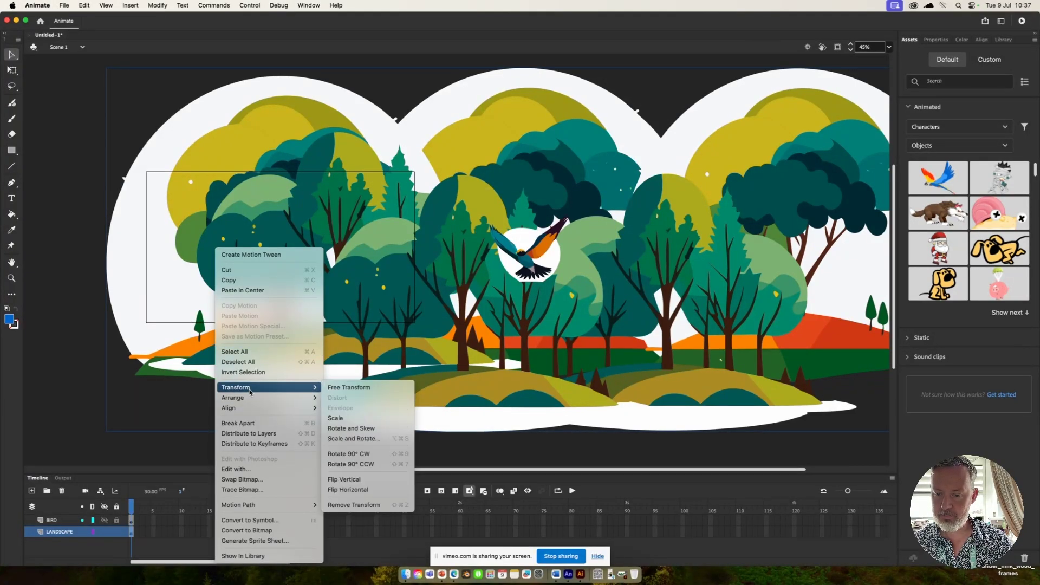
left_click(357, 419)
left_click_drag(107, 69, 319, 157)
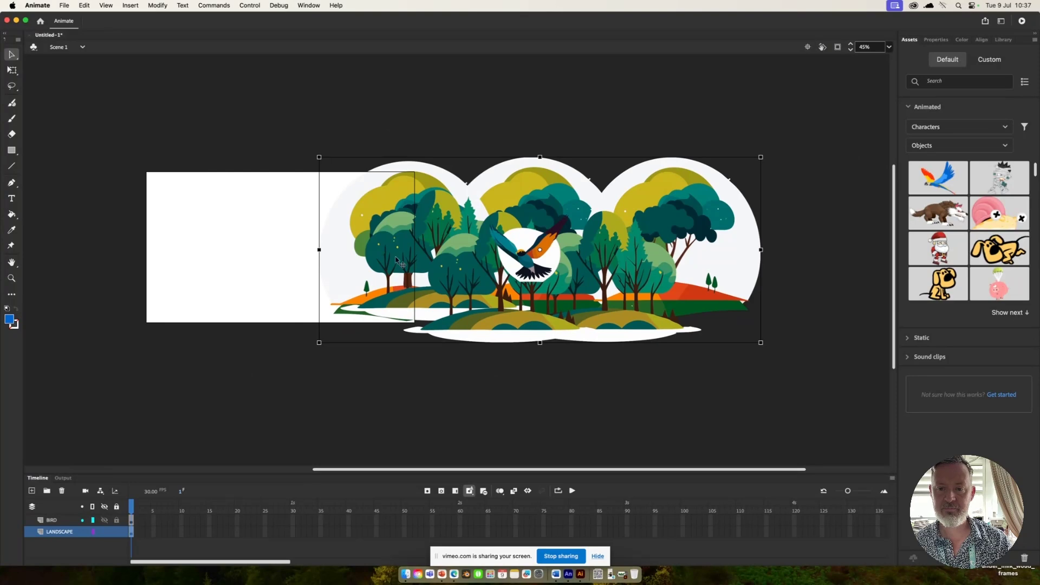
left_click_drag(388, 253, 334, 255)
left_click_drag(640, 242, 374, 248)
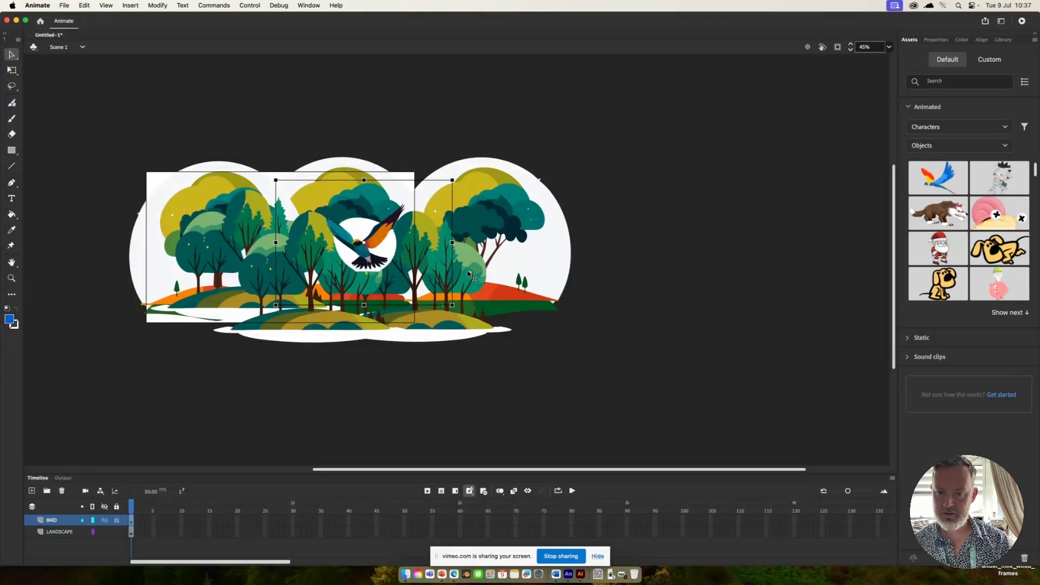
Step: Hide the BIRD layer and move the landscape so its right edge meets the stage's right edge
left_click(57, 532)
left_click(57, 521)
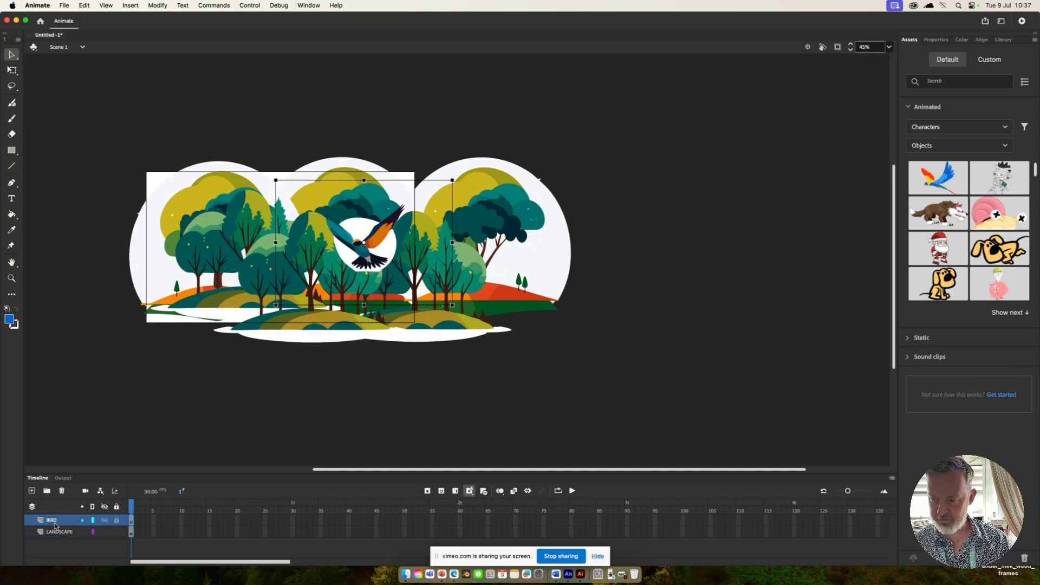
left_click(57, 534)
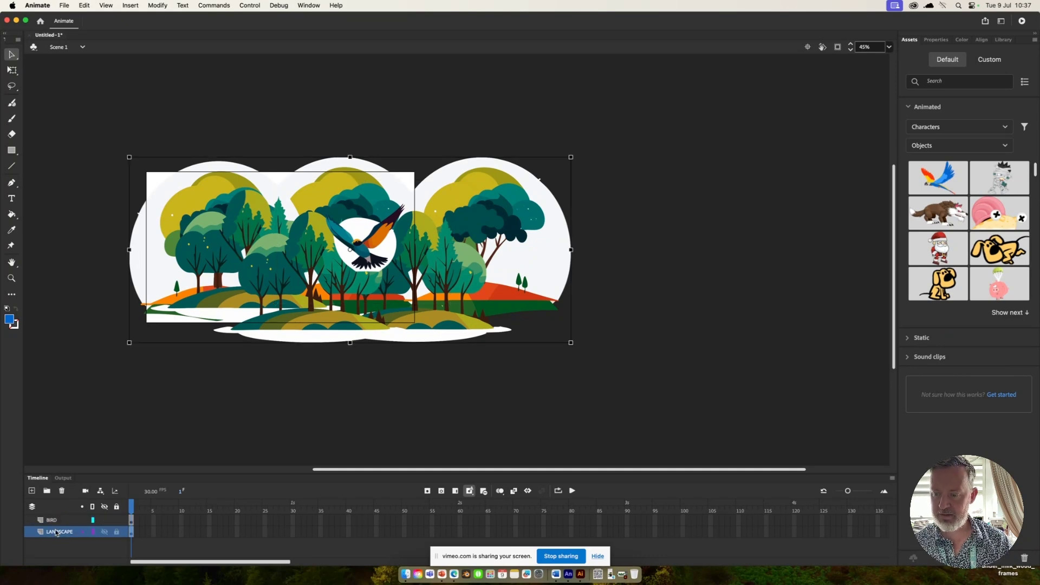
left_click(58, 521)
left_click(105, 522)
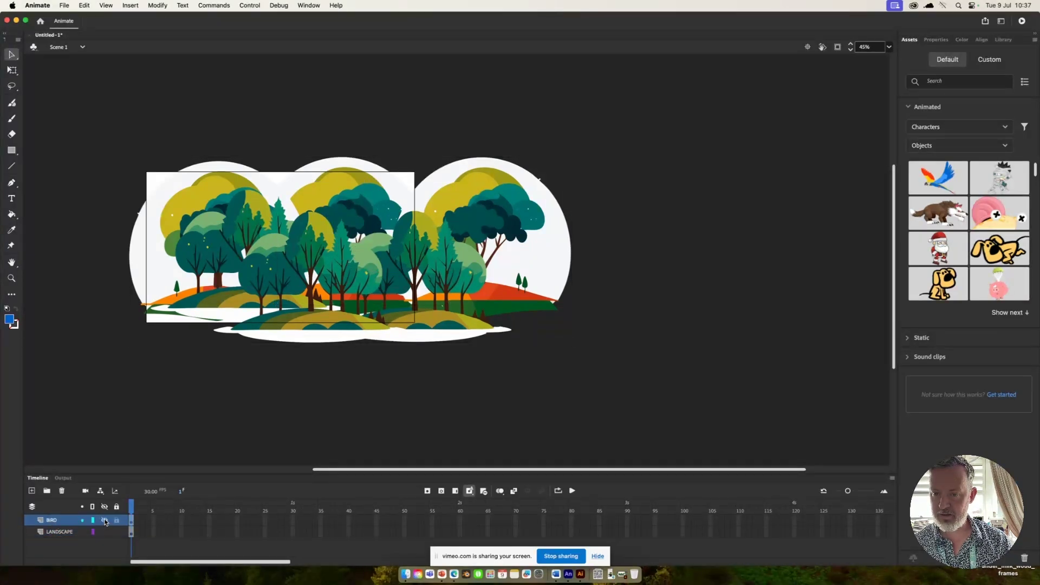
left_click_drag(303, 280, 317, 275)
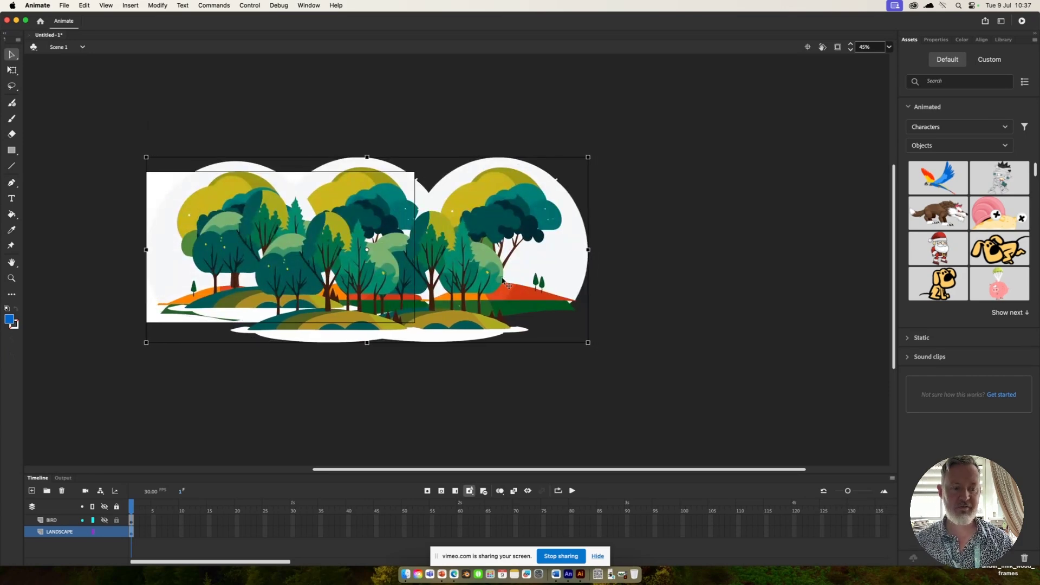
left_click_drag(508, 286, 276, 270)
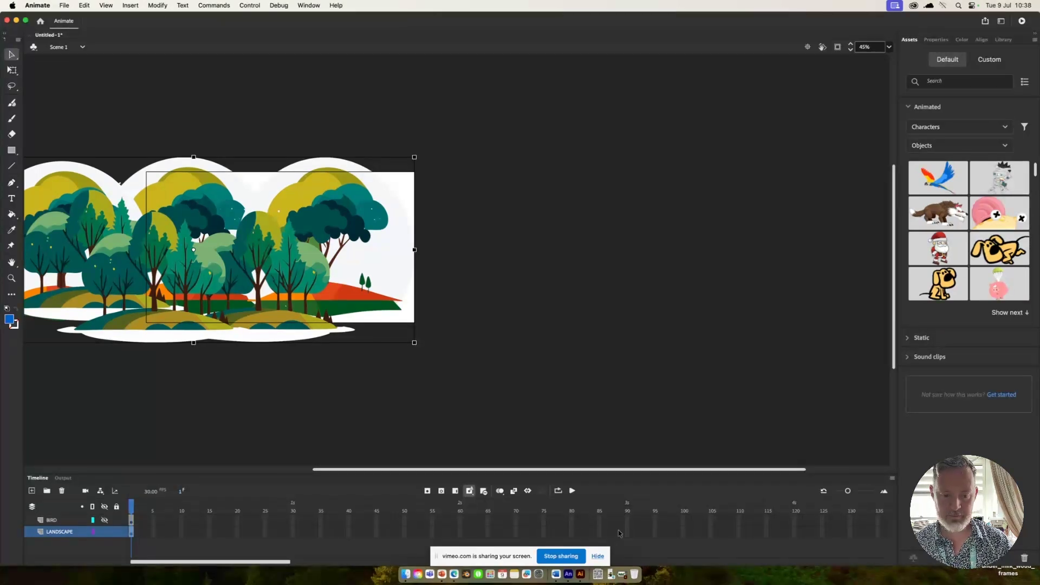
Step: Insert a keyframe at frame 135 on the LANDSCAPE layer and move the landscape so its left edge meets the stage's left edge
left_click(879, 532)
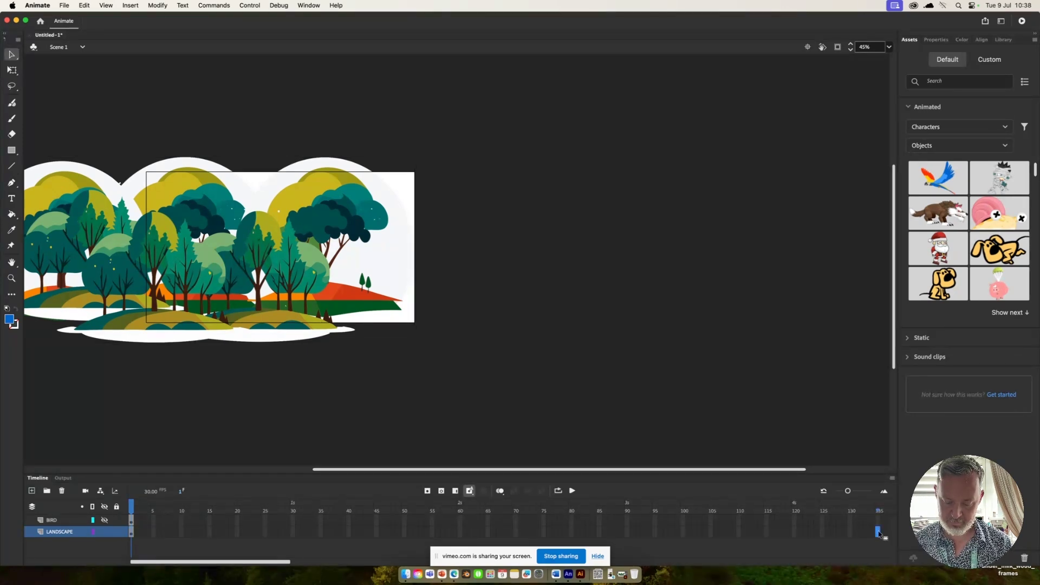
key("F5")
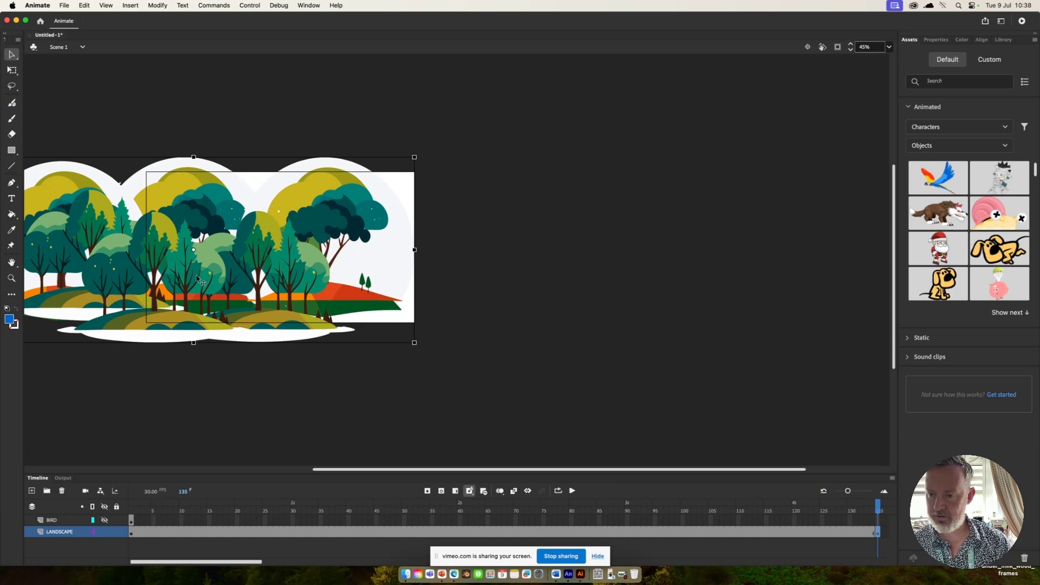
left_click_drag(198, 277, 358, 283)
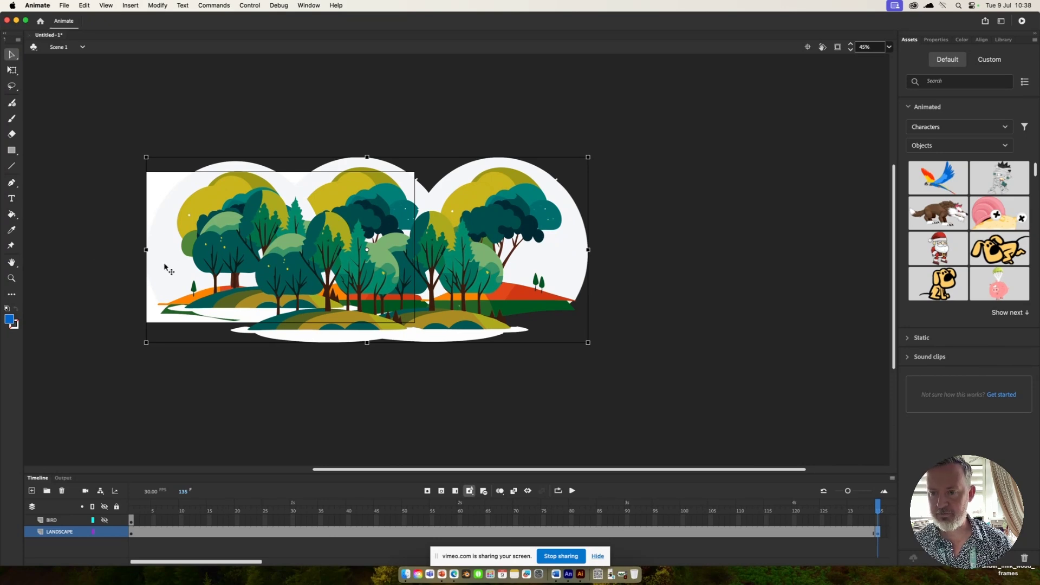
Step: Create a classic tween between the LANDSCAPE keyframes, converting the artwork to a symbol, and play the animation
right_click(524, 534)
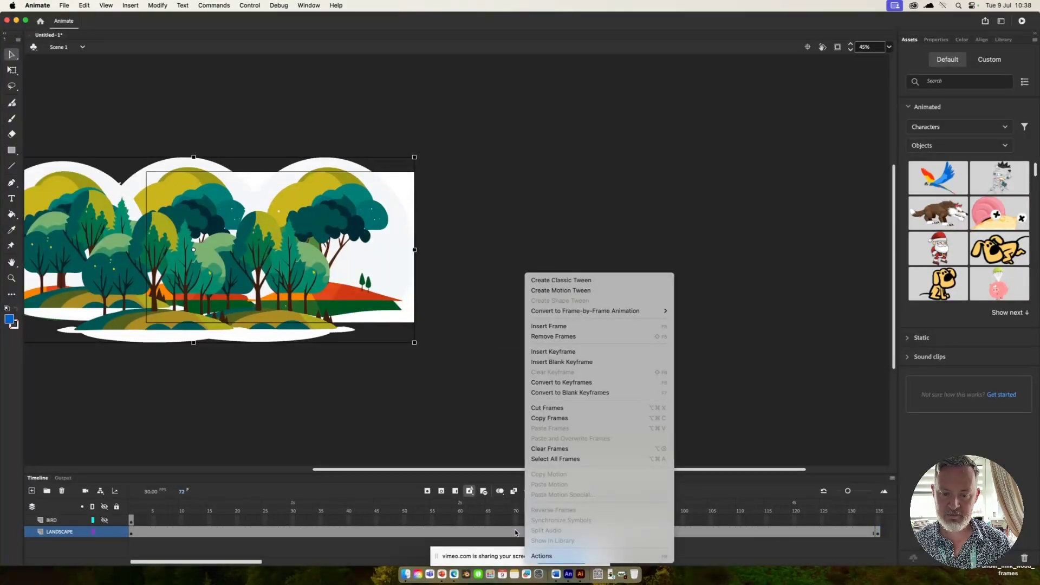
left_click(582, 284)
left_click(604, 337)
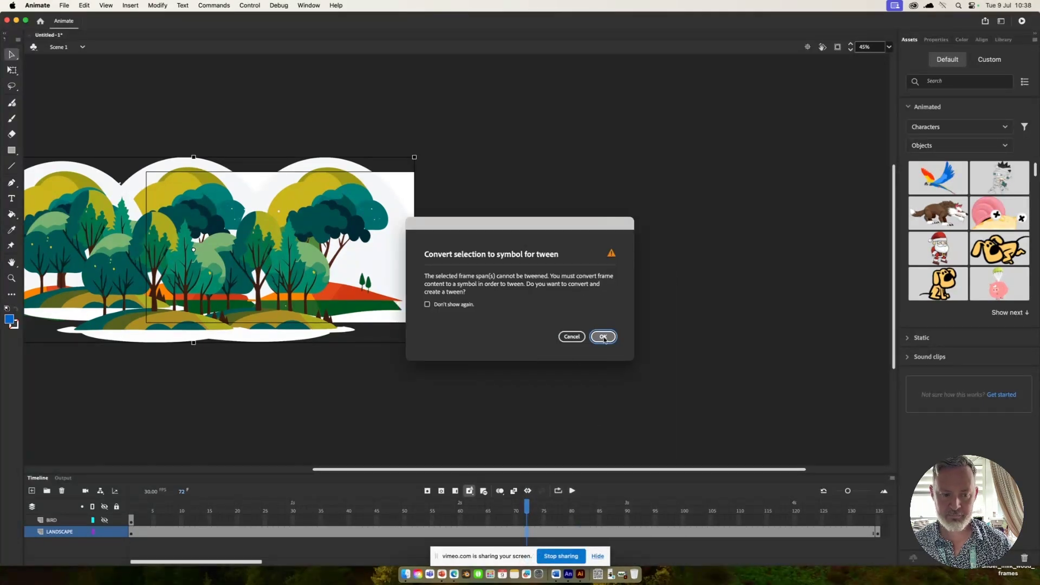
left_click(572, 491)
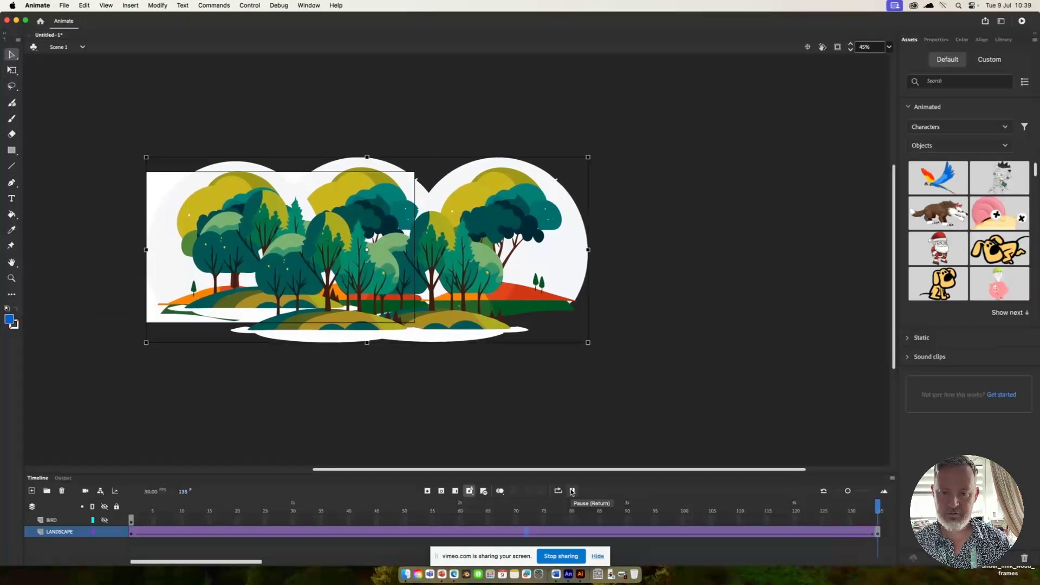
Step: Preview the landscape tween along the timeline and return the playhead to frame 1
left_click(572, 491)
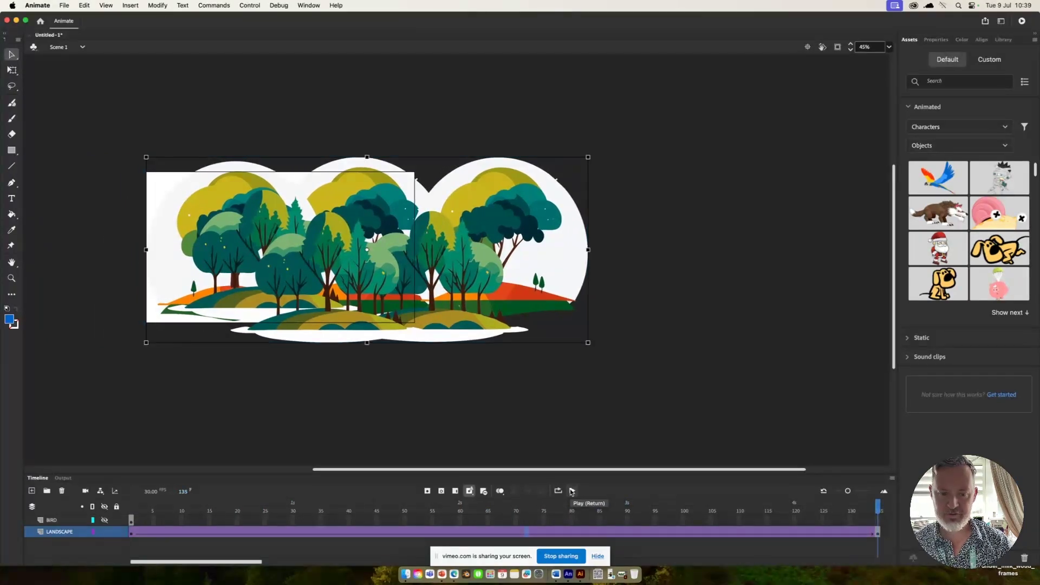
left_click(572, 491)
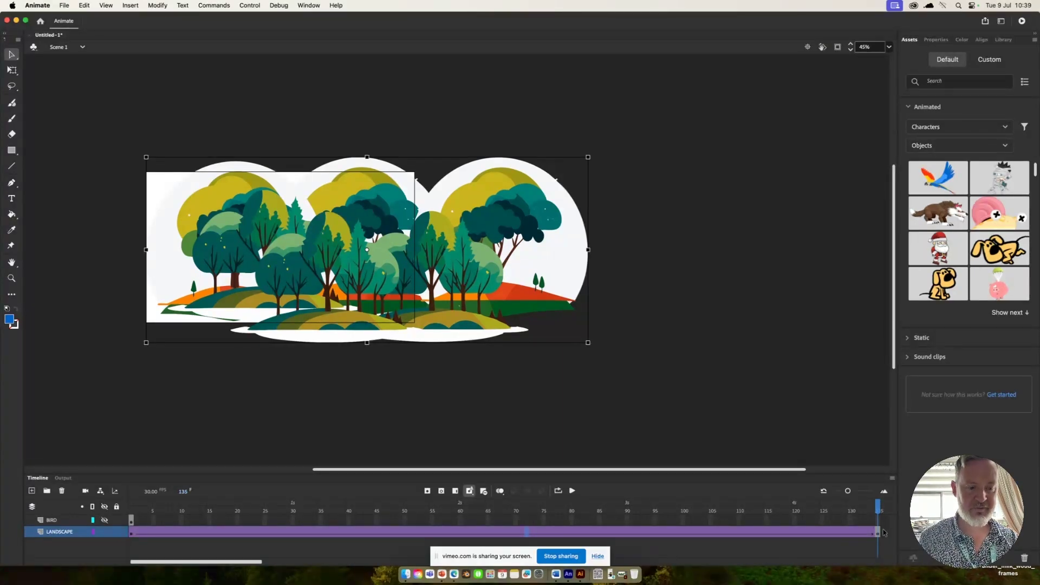
right_click(467, 535)
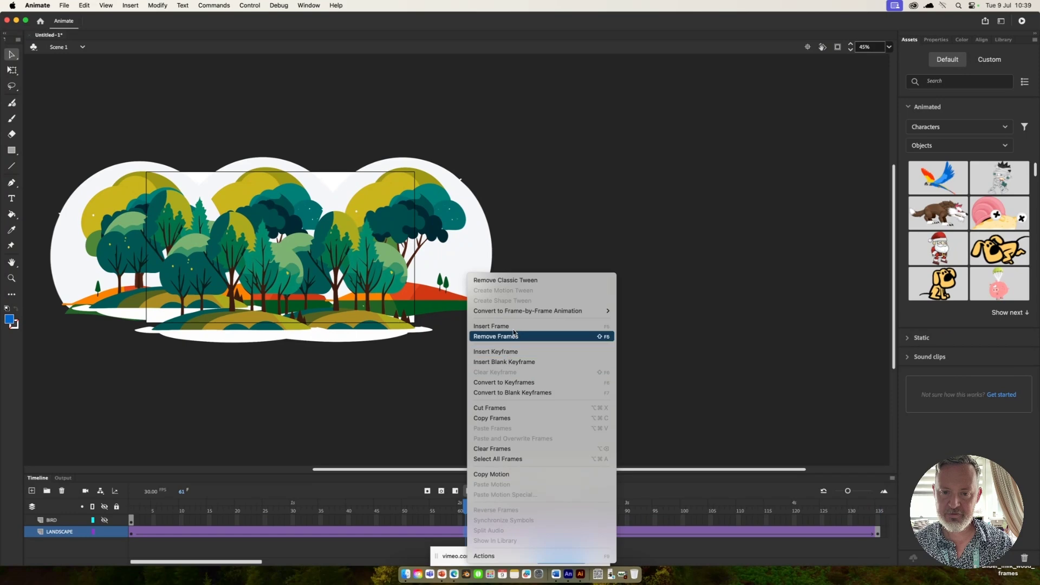
left_click(662, 363)
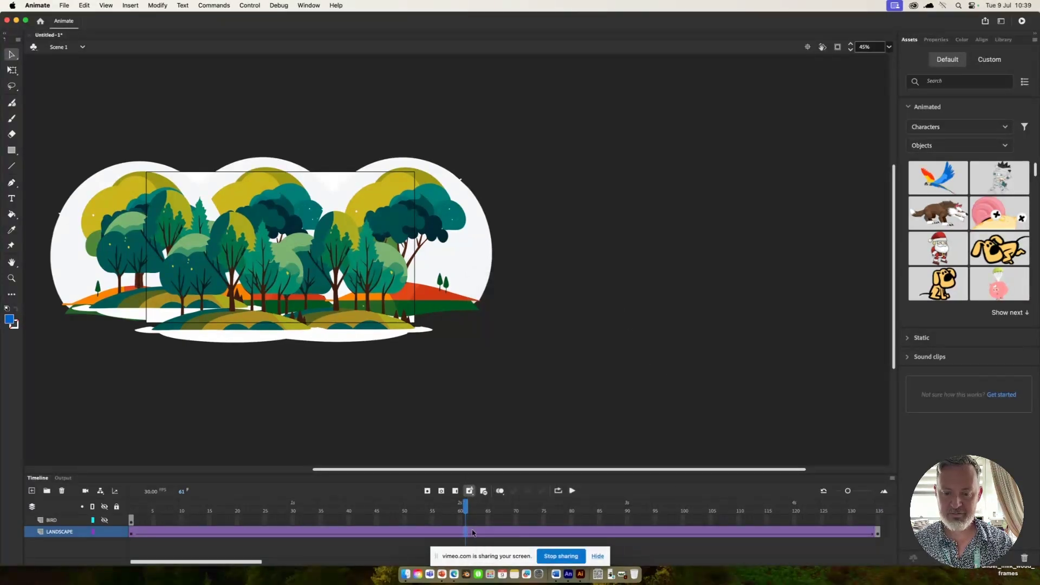
left_click_drag(464, 511, 403, 519)
left_click_drag(154, 537, 130, 523)
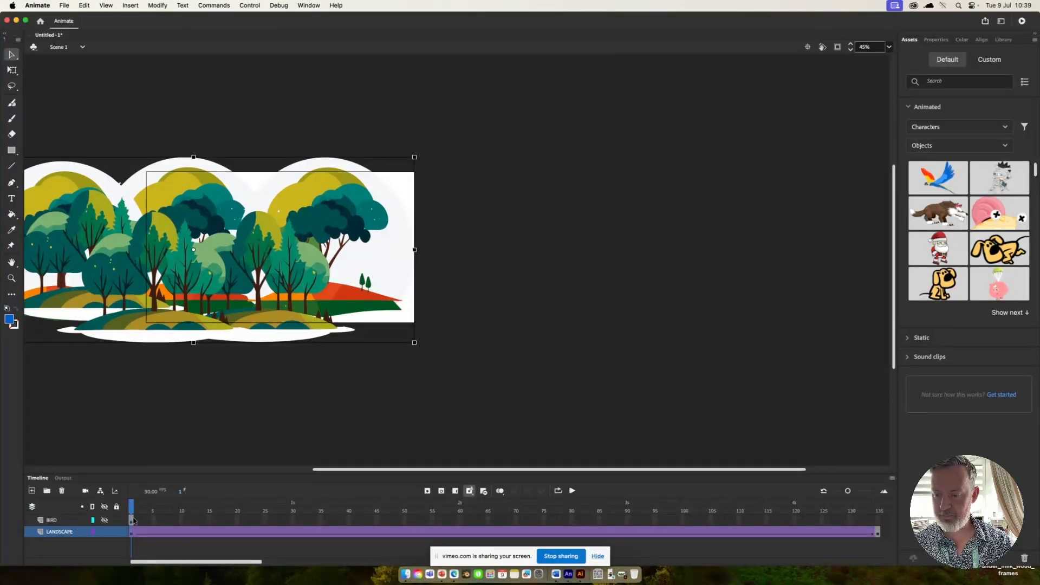
left_click_drag(132, 511, 71, 518)
Step: Make the BIRD layer visible and hide the LANDSCAPE layer
left_click(59, 522)
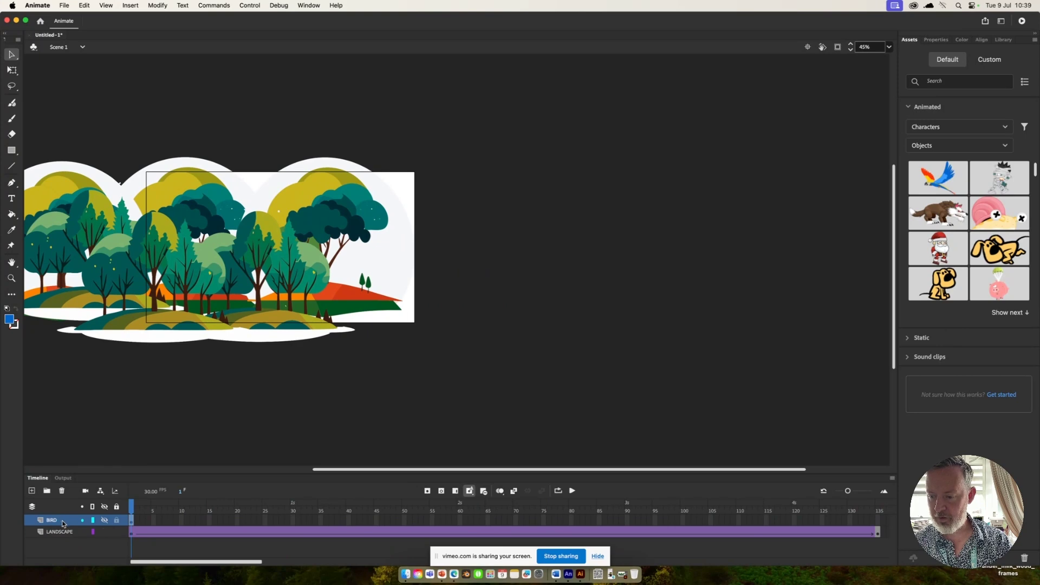
left_click(106, 522)
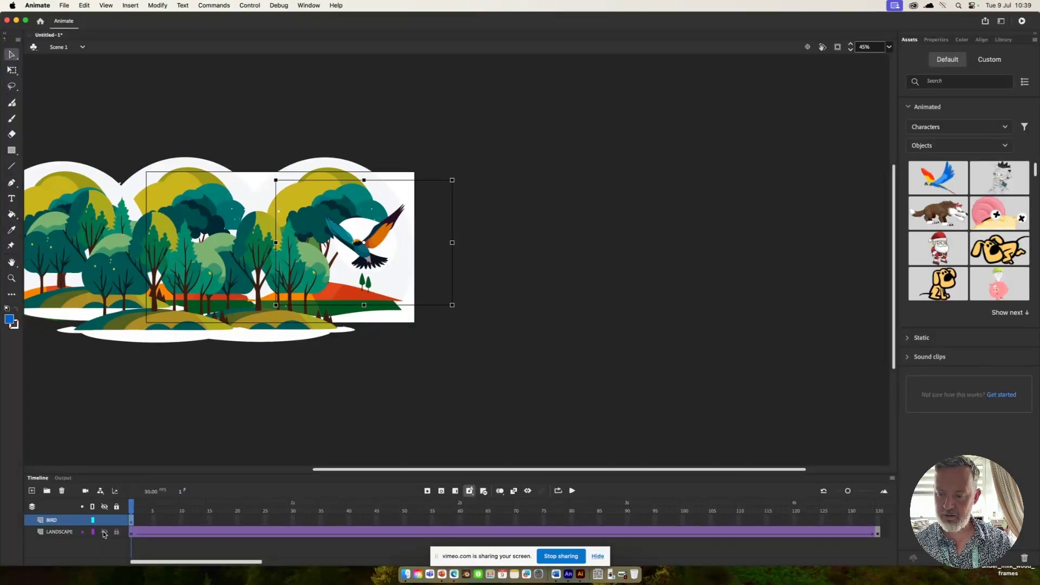
left_click(105, 533)
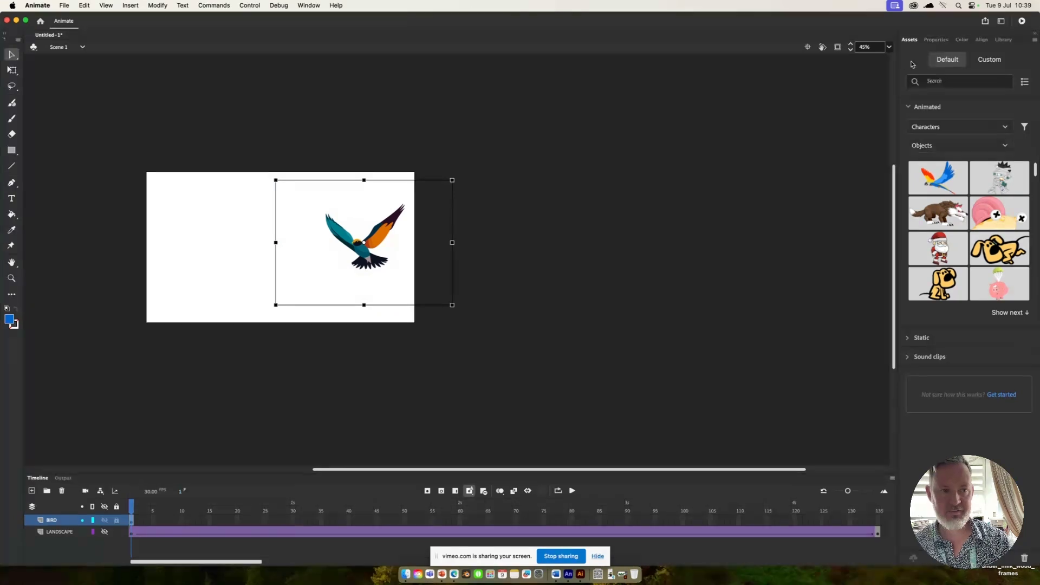
Step: Move the bird toward the middle of the stage and enlarge it to about 1.5 times its size
left_click(889, 47)
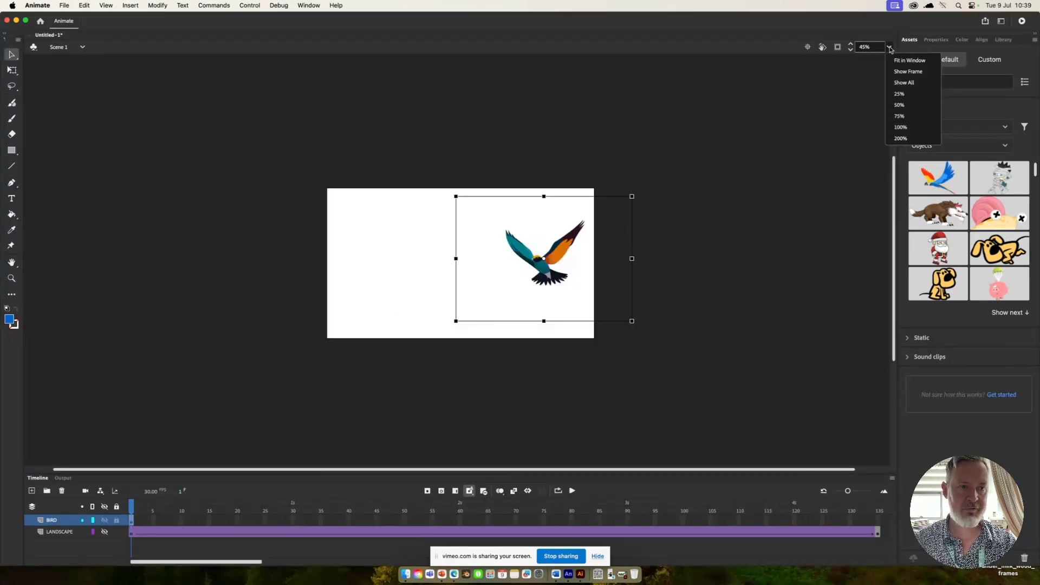
left_click(905, 83)
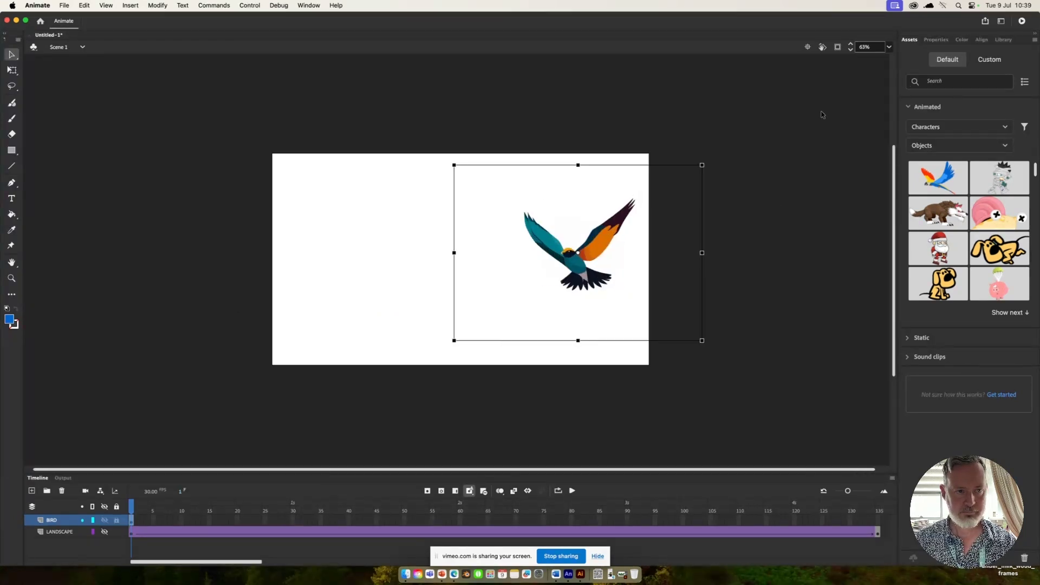
left_click(889, 47)
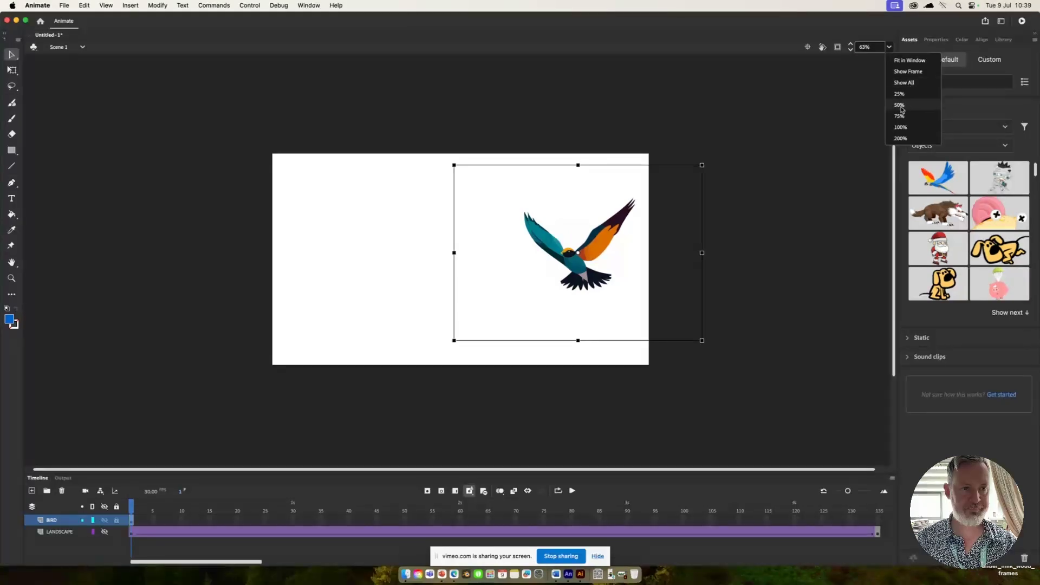
left_click(901, 128)
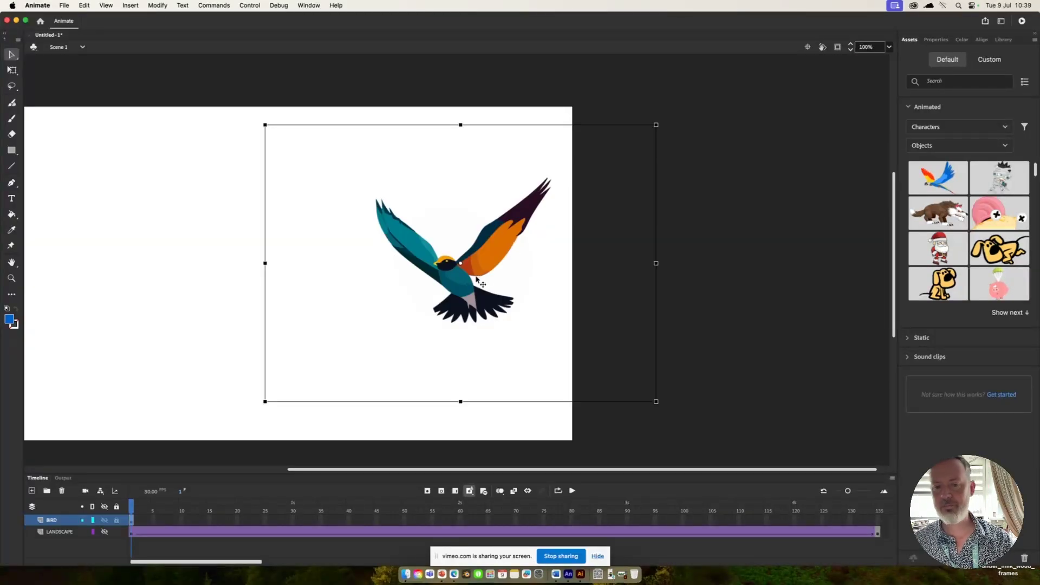
left_click_drag(476, 279, 284, 301)
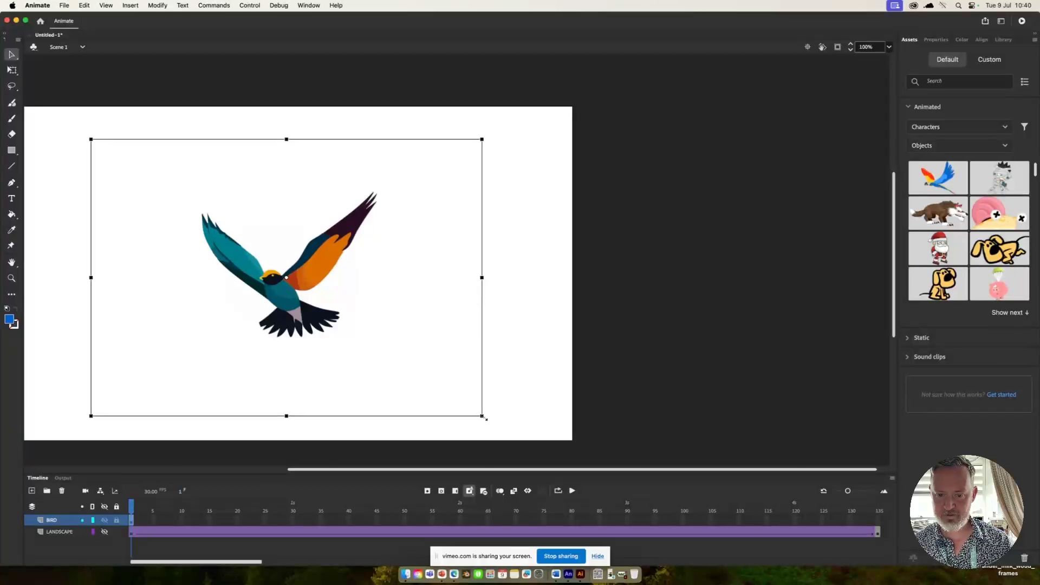
left_click_drag(507, 426, 604, 477)
left_click_drag(562, 83, 579, 71)
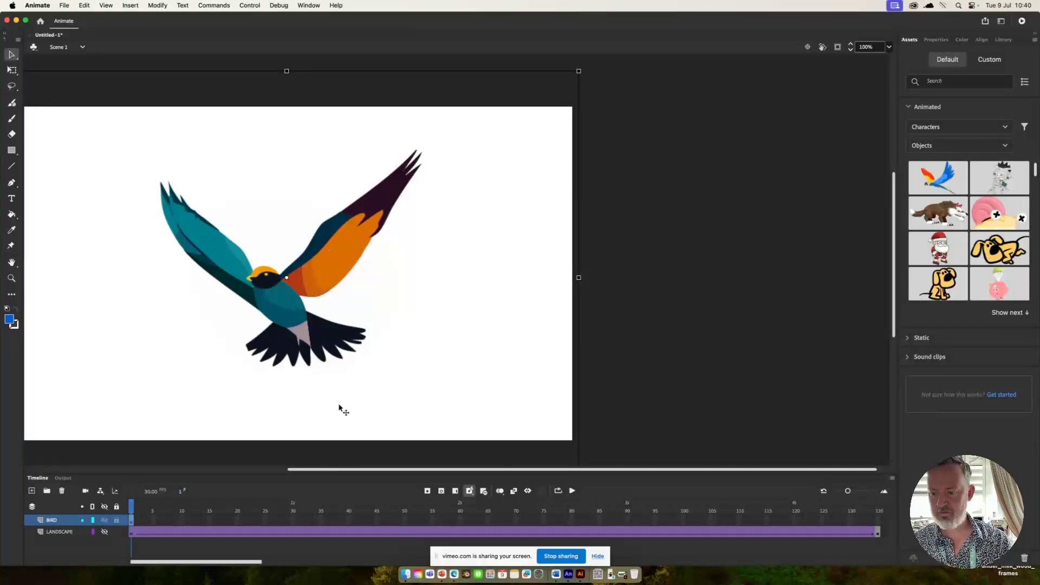
Step: Compare the enlarged bird with the LANDSCAPE layer by switching the landscape's visibility on and off, leaving it hidden
left_click(105, 533)
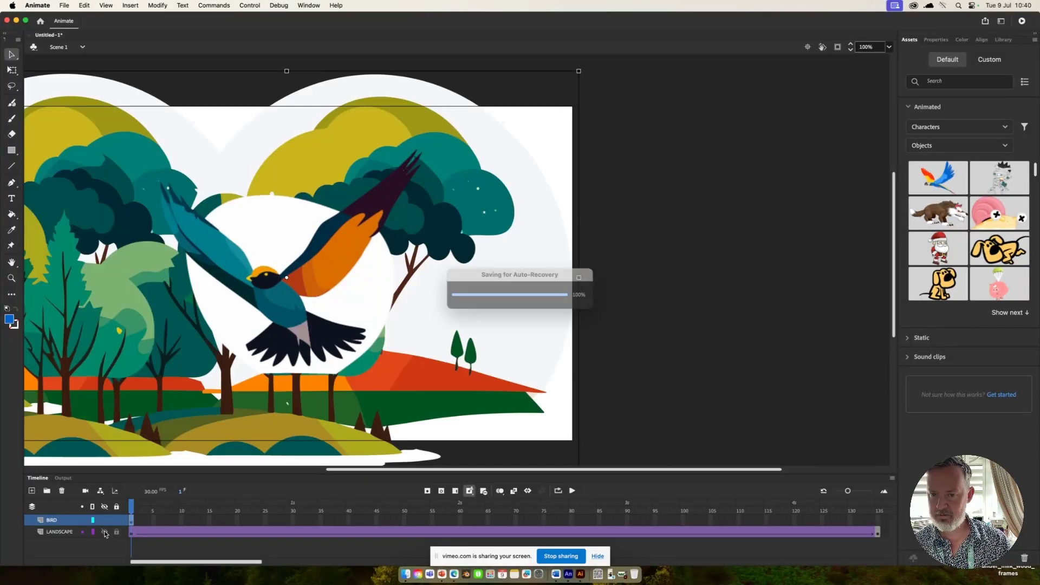
left_click(105, 532)
left_click(104, 532)
left_click(105, 532)
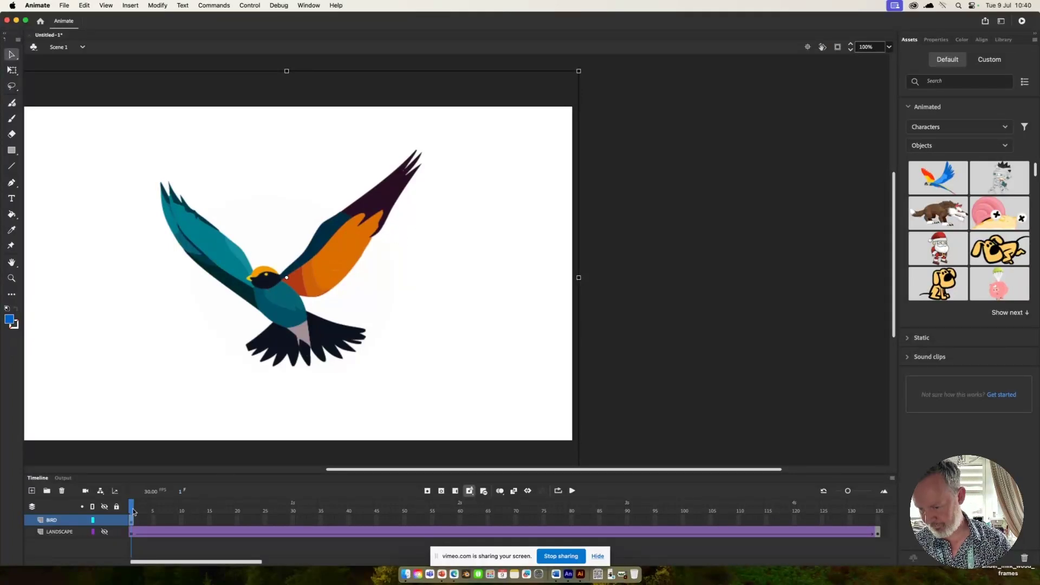
Step: Rig the bird with the Asset Warp tool, adding a chain of bones from the tail base through the body and head to the beak
left_click(12, 247)
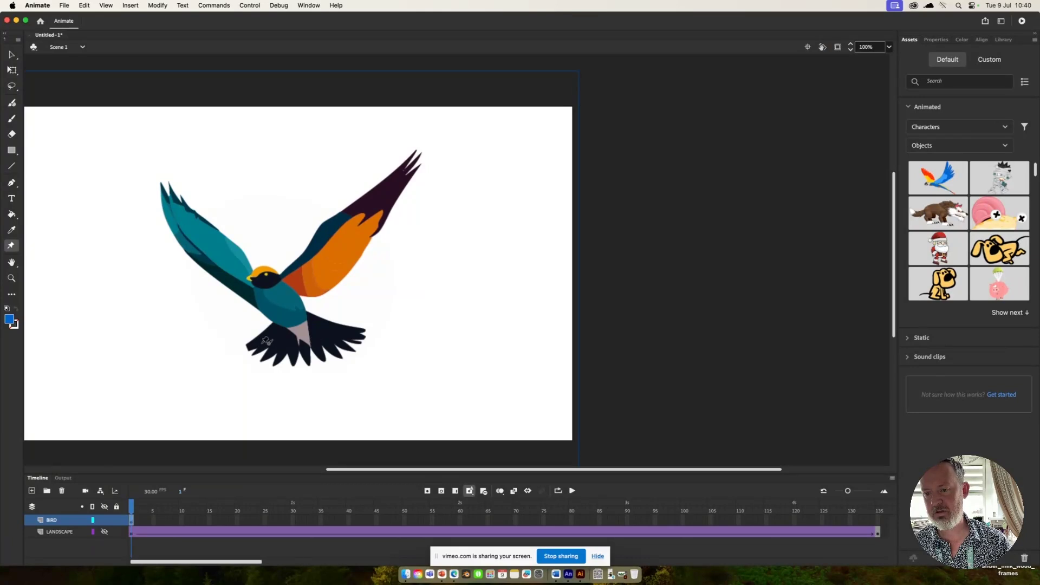
left_click(312, 340)
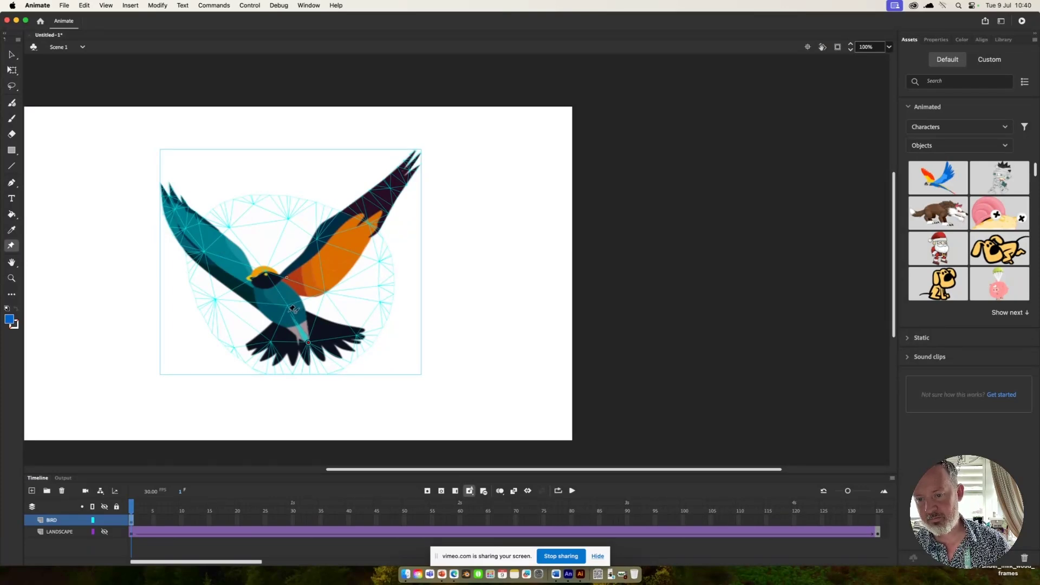
left_click(288, 312)
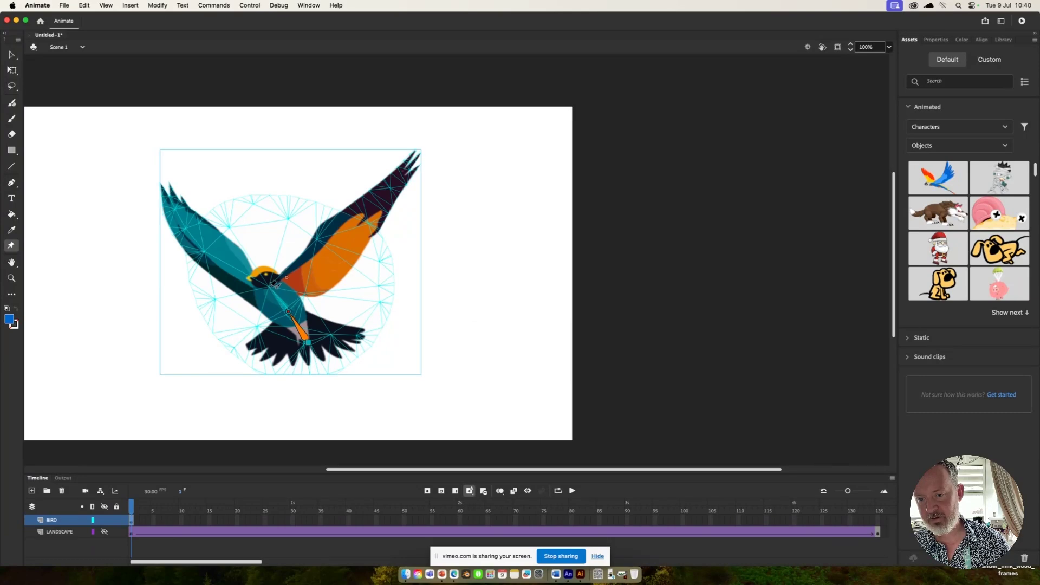
left_click(267, 280)
left_click(260, 269)
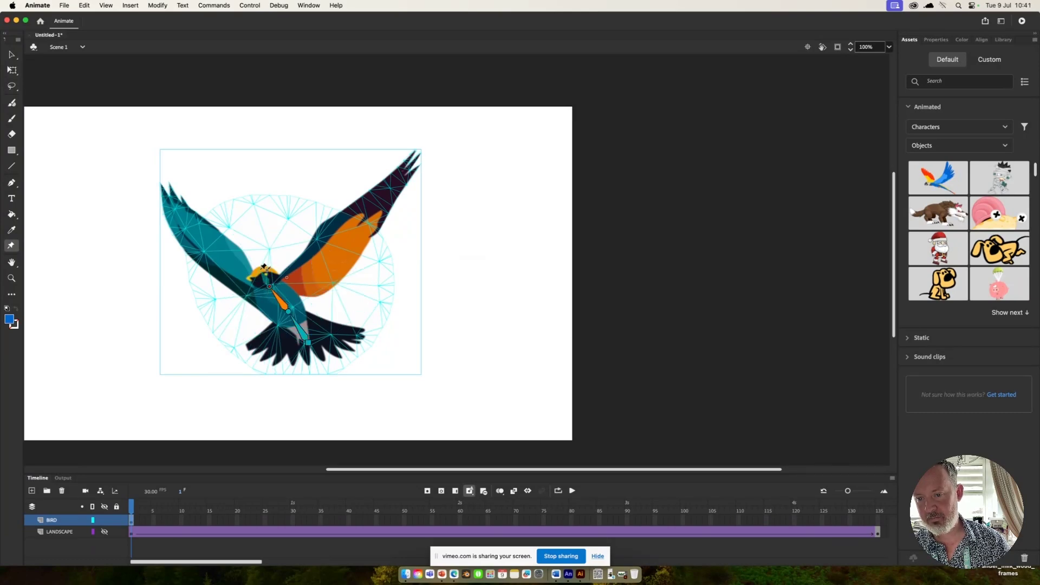
left_click(249, 279)
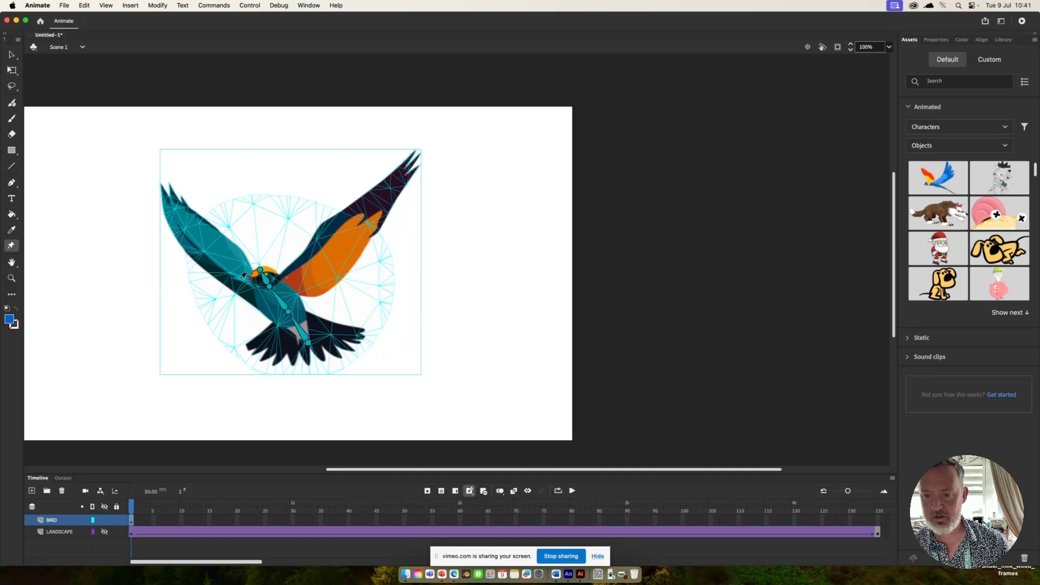
Step: Branch a chain of five bones from the mid-body joint along the orange and purple wing to its tip
left_click(289, 312)
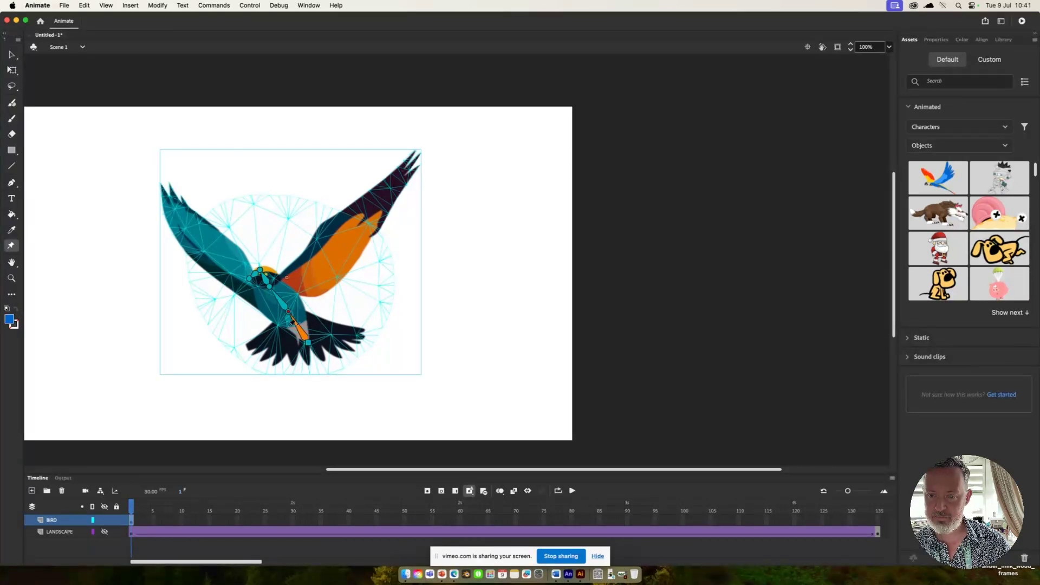
left_click(311, 266)
left_click(342, 239)
left_click(364, 215)
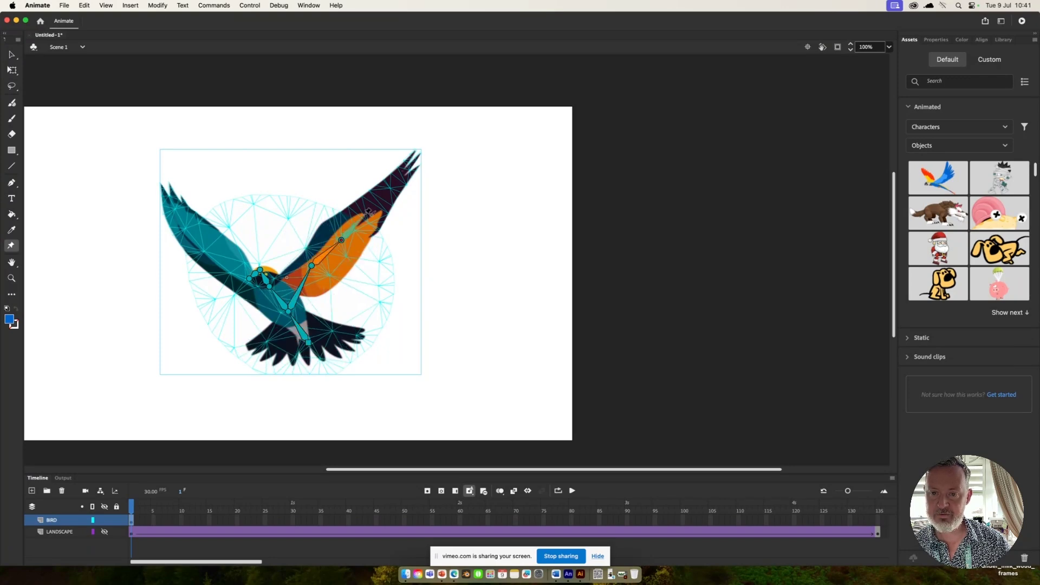
left_click(393, 187)
left_click(414, 161)
Step: Branch a chain of bones from the mid-body joint along the teal wing to its tip
left_click(289, 312)
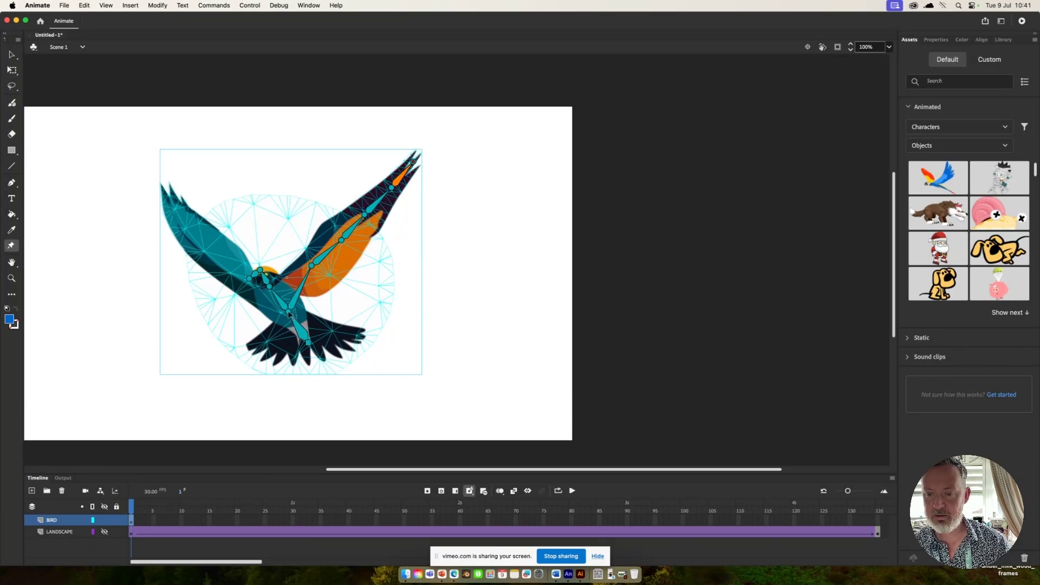
left_click(251, 298)
left_click(233, 267)
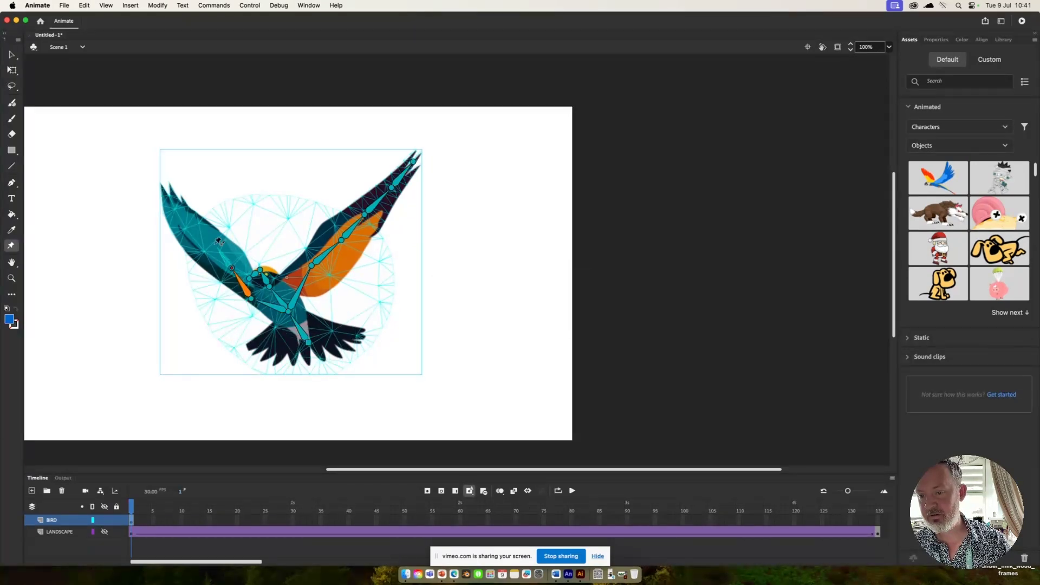
left_click(202, 246)
left_click(187, 216)
left_click(172, 205)
left_click(164, 187)
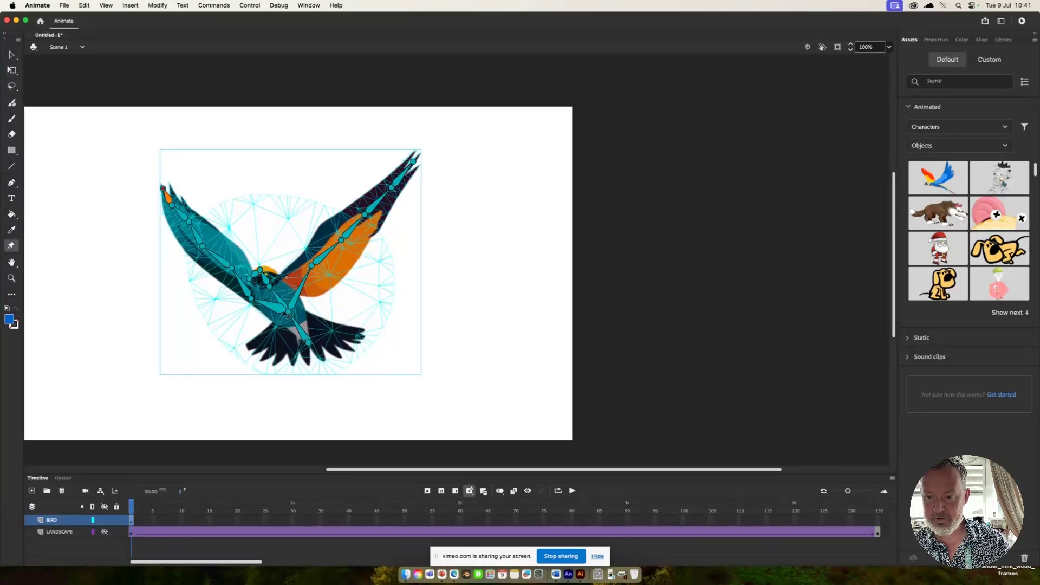
Step: Add two bones from the tail-base joint, one toward each side of the tail feathers, and leave the Asset Warp tool
left_click(291, 319)
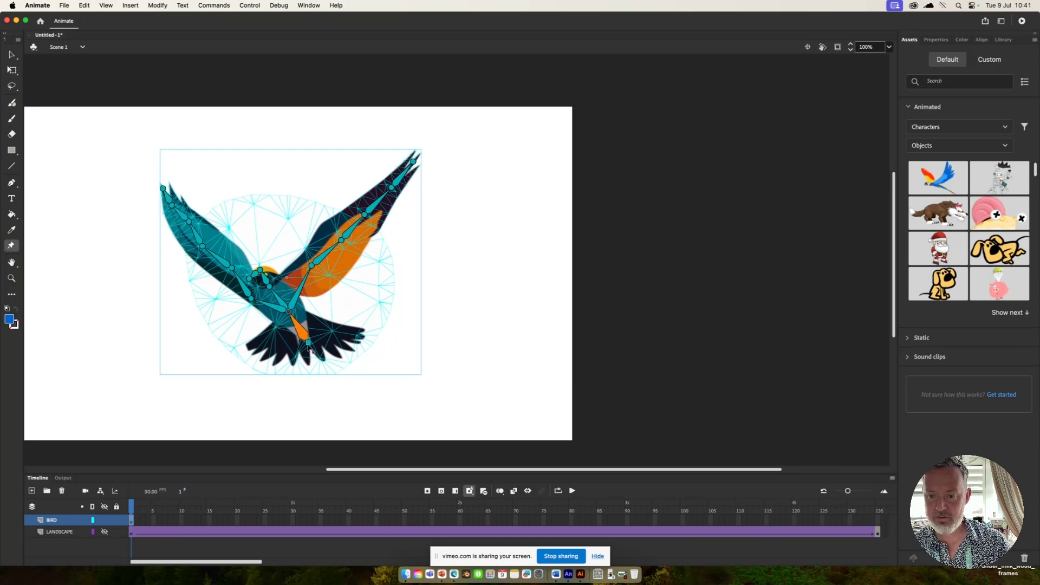
left_click(264, 344)
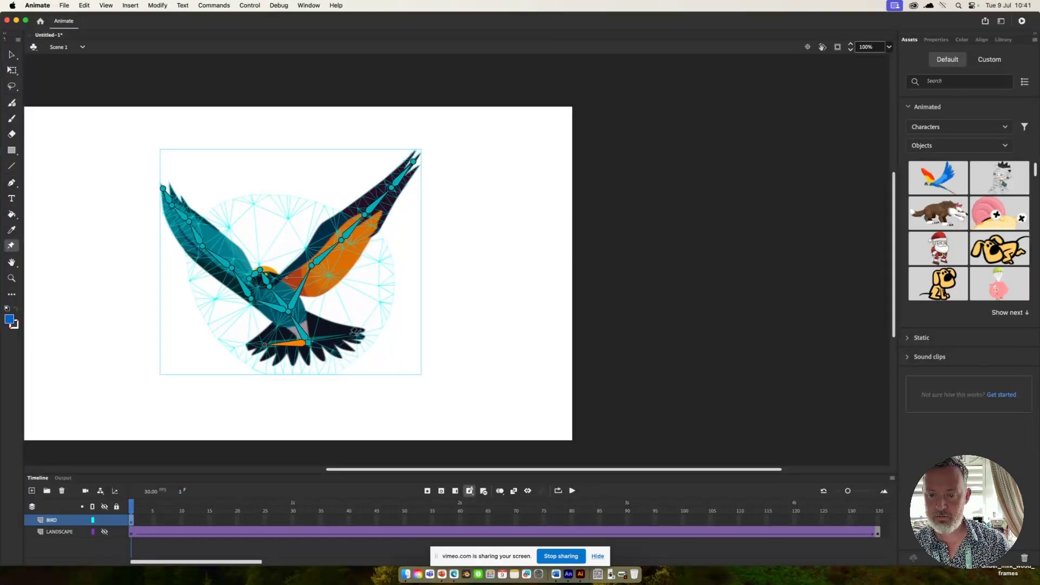
left_click(347, 332)
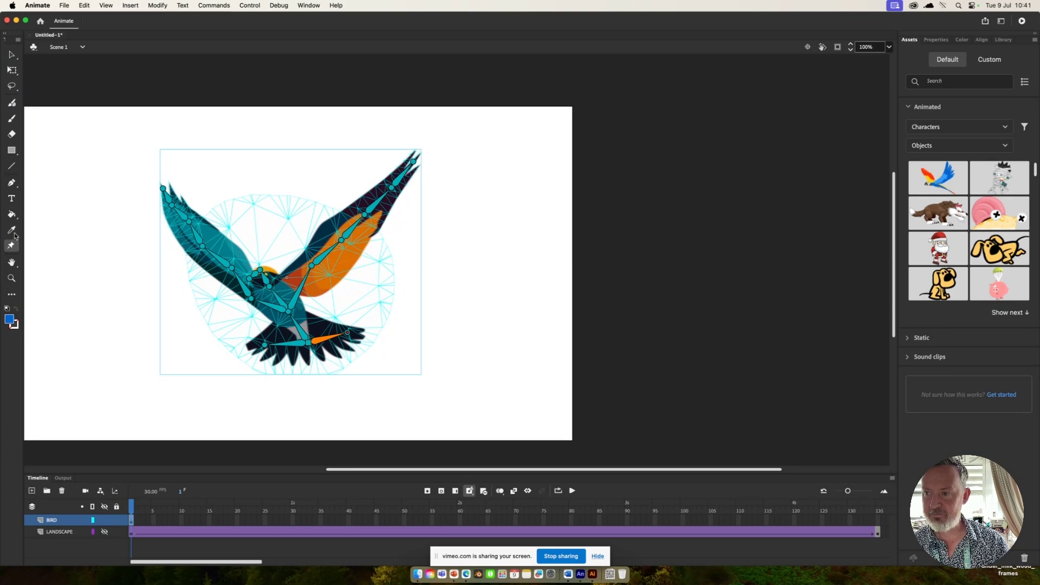
left_click(12, 55)
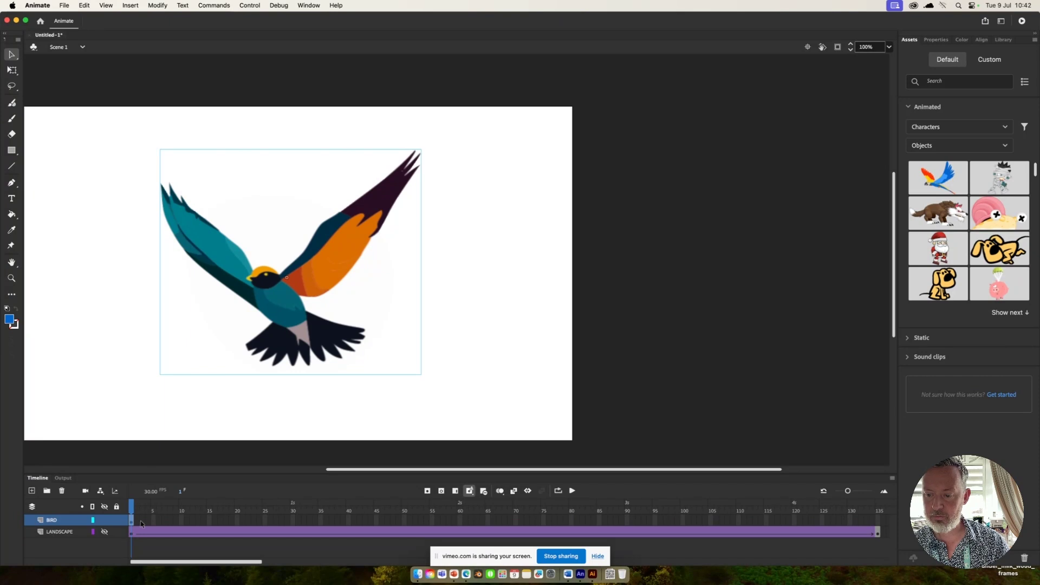
Step: Bend the outer part of the orange and purple wing and the whole teal wing downward using their Asset Warp joints
left_click(11, 246)
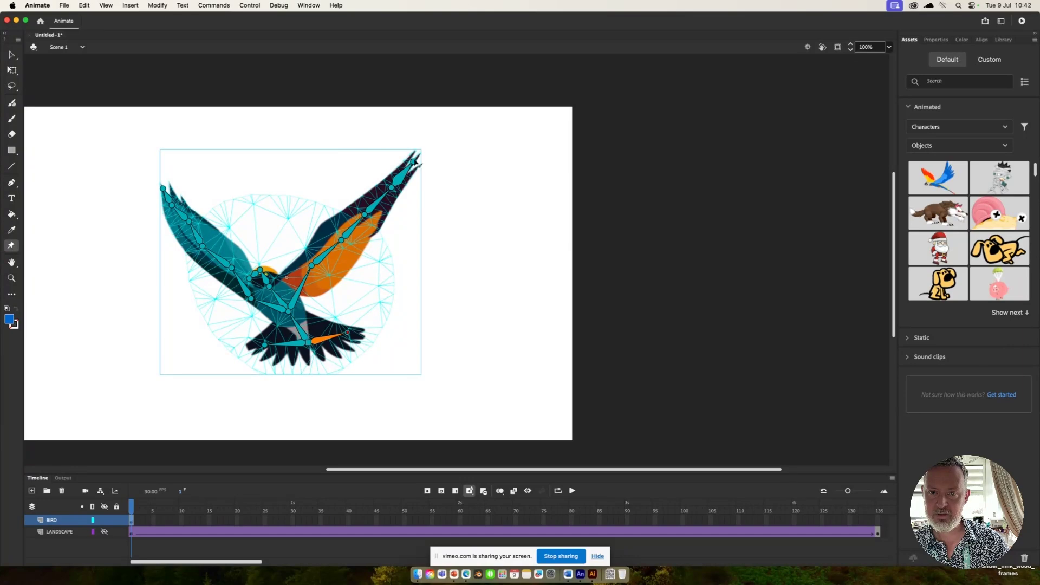
left_click(416, 163)
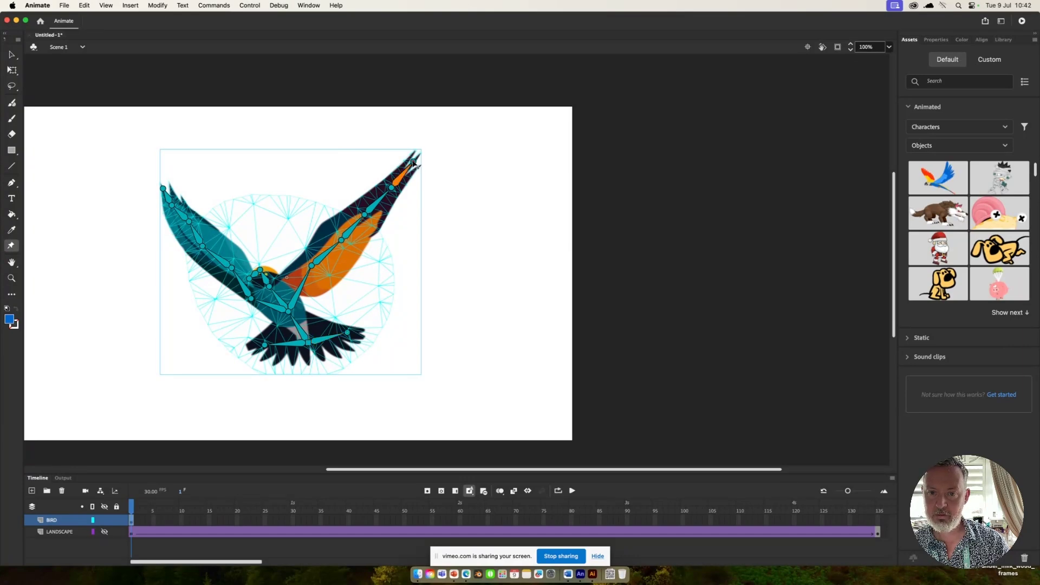
left_click_drag(415, 162, 418, 172)
left_click(392, 191)
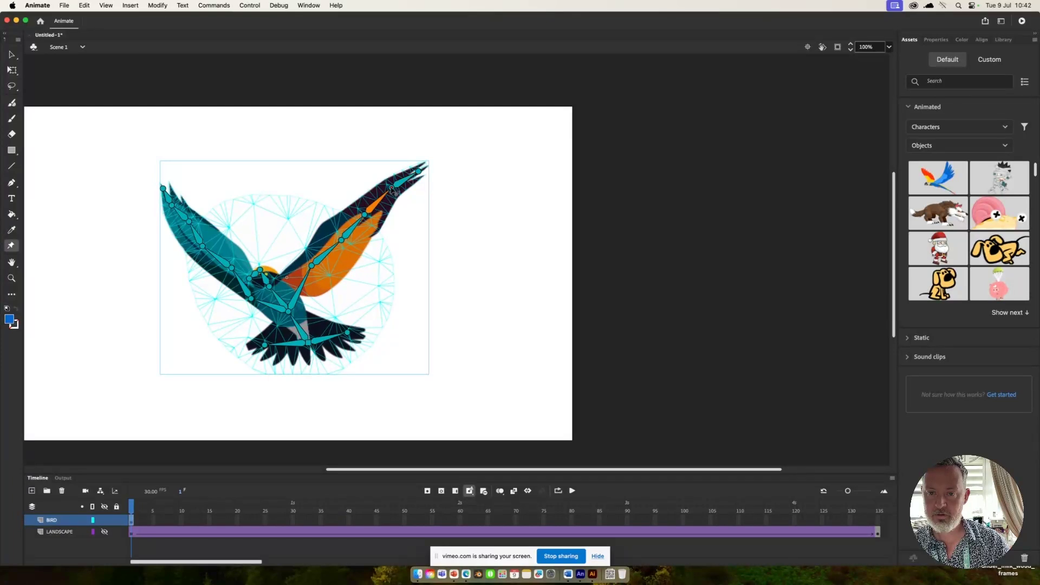
left_click_drag(393, 193, 370, 231)
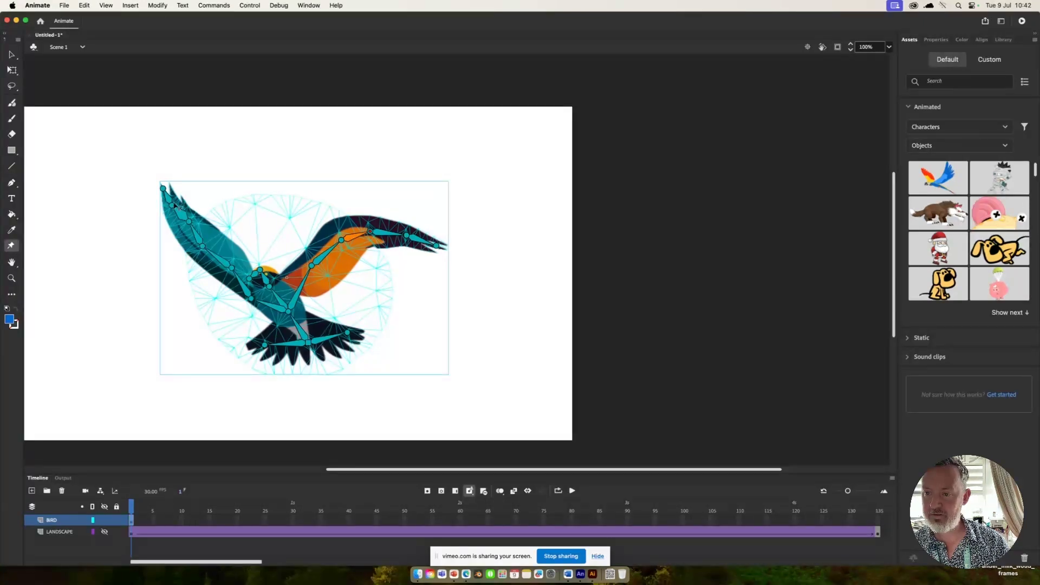
left_click(164, 190)
left_click_drag(163, 188, 247, 293)
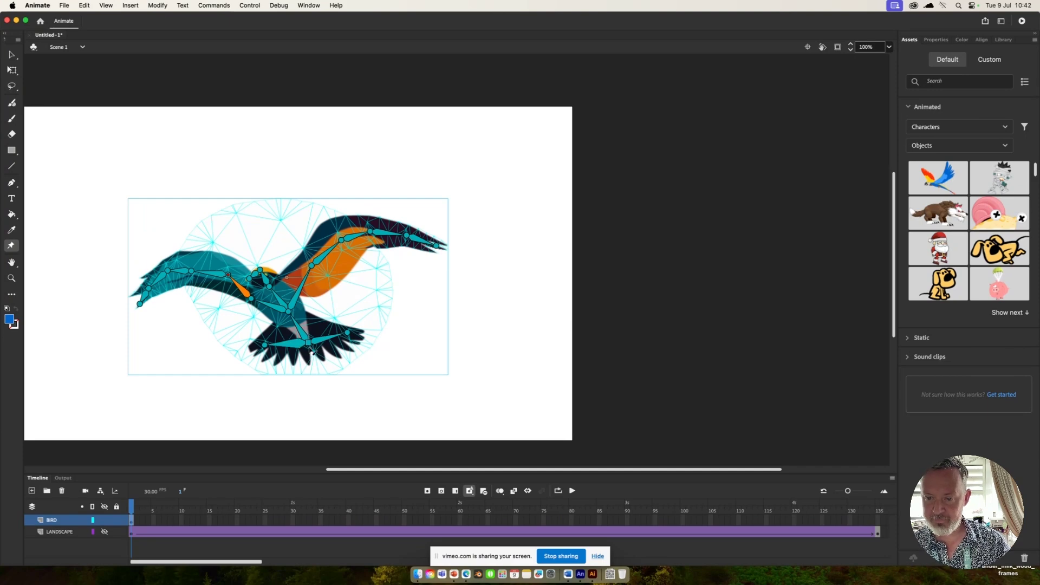
Step: Bend both sides of the bird's tail feathers downward and lower the head slightly using their Asset Warp joints
left_click(346, 335)
left_click_drag(349, 335, 352, 347)
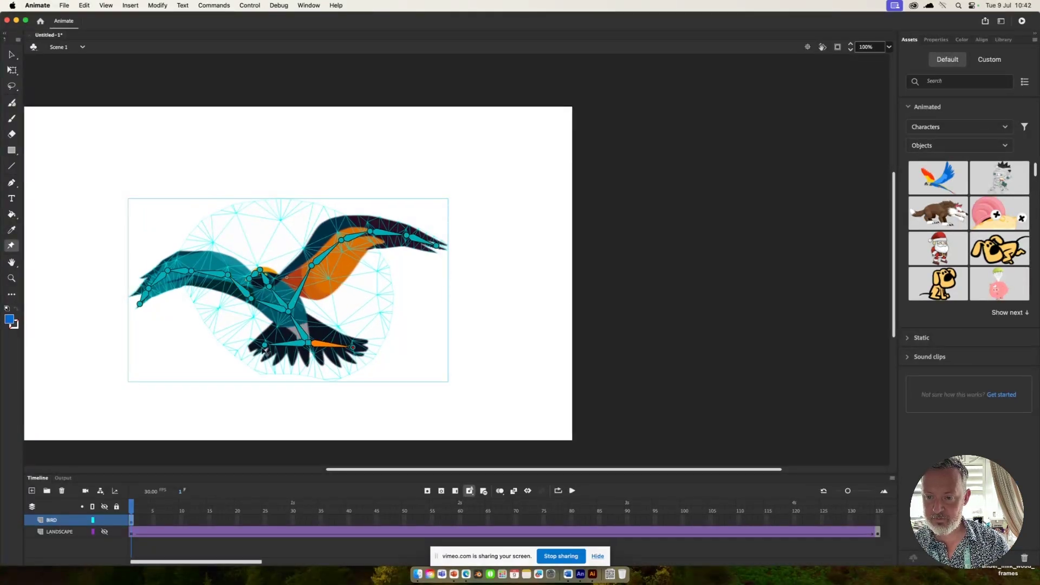
left_click_drag(268, 348, 267, 362)
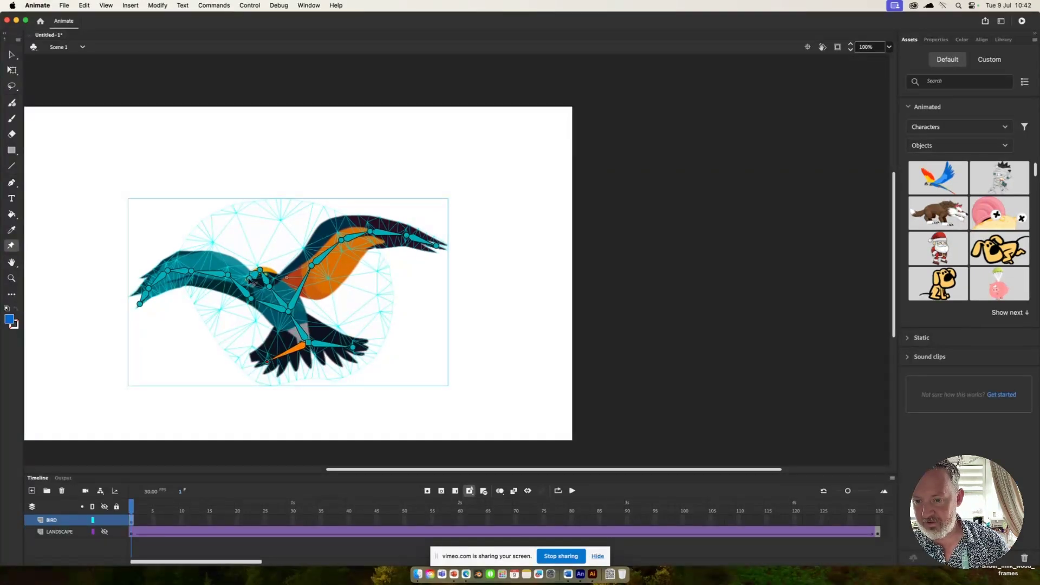
left_click(264, 275)
left_click_drag(261, 272, 264, 277)
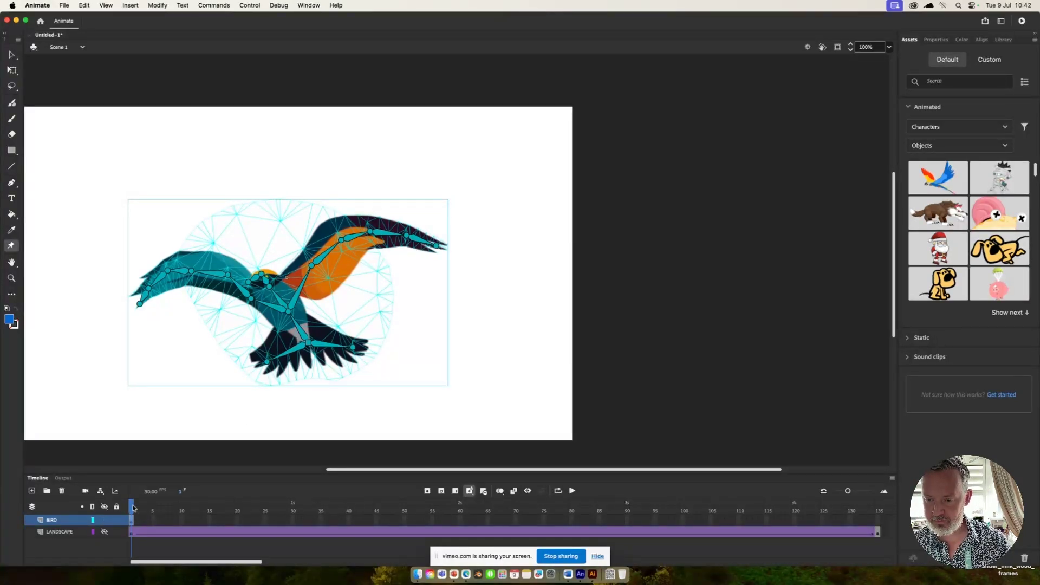
Step: Add a keyframe at frame 35 of the BIRD layer and bend the outer parts of both wings upward there
left_click(320, 521)
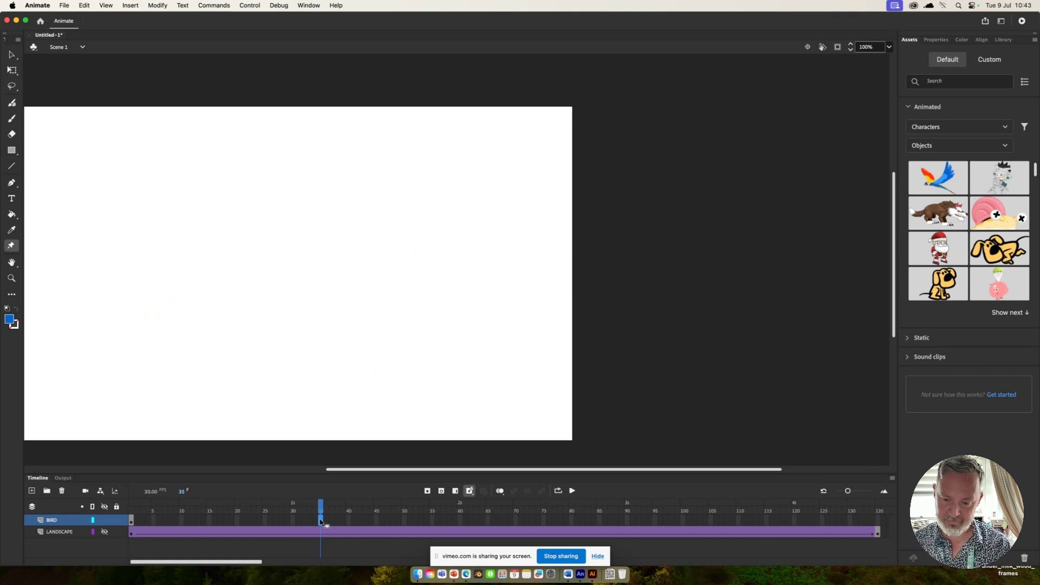
key("F5")
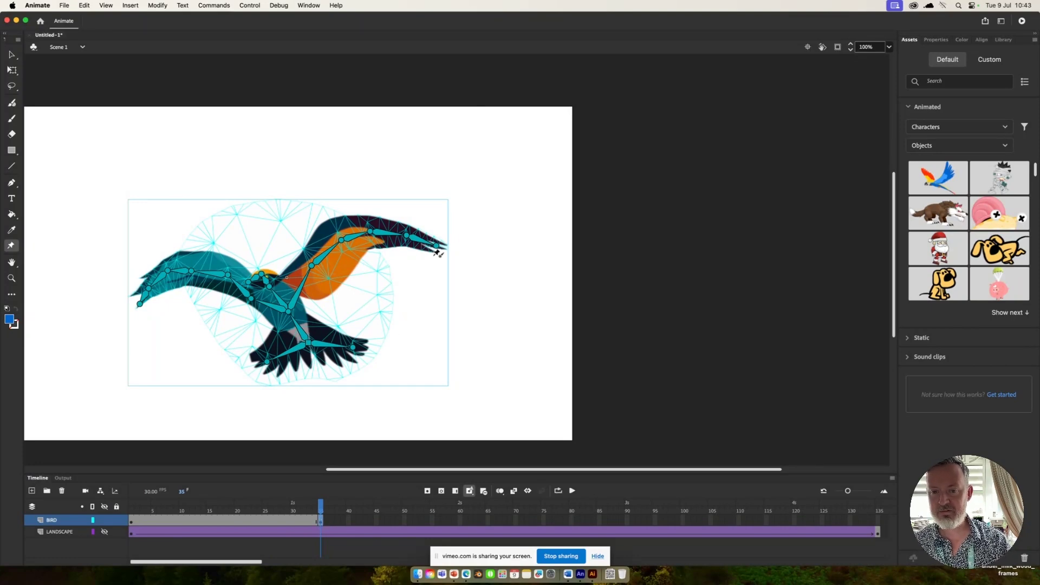
left_click_drag(440, 248, 431, 181)
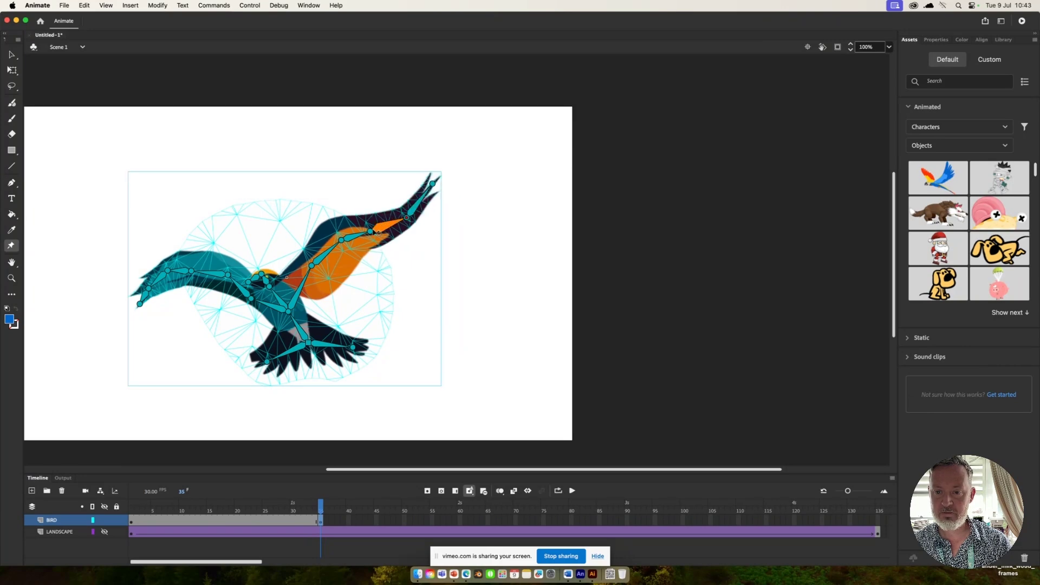
left_click_drag(377, 230, 376, 221)
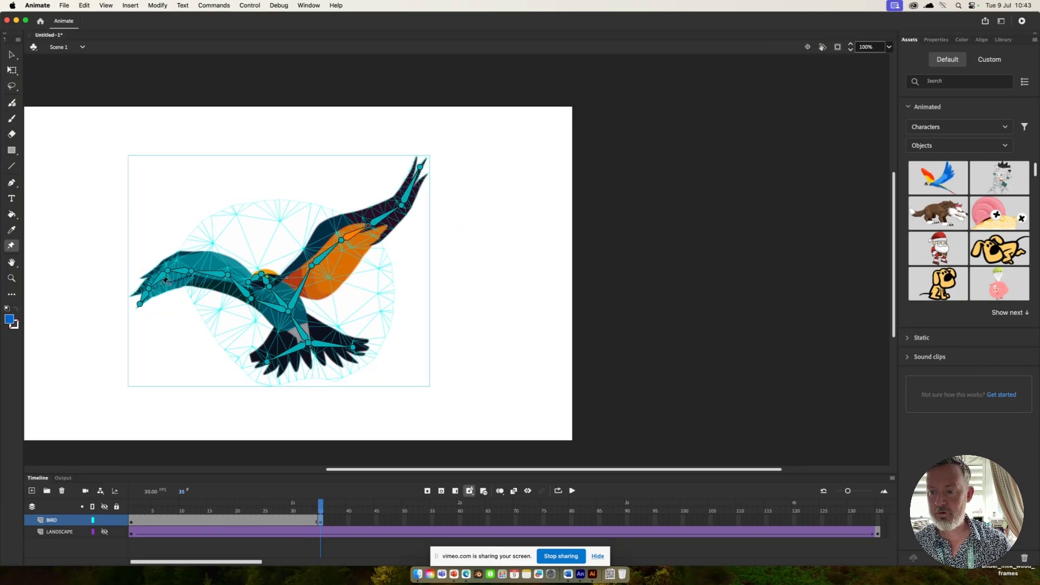
left_click_drag(140, 307, 114, 264)
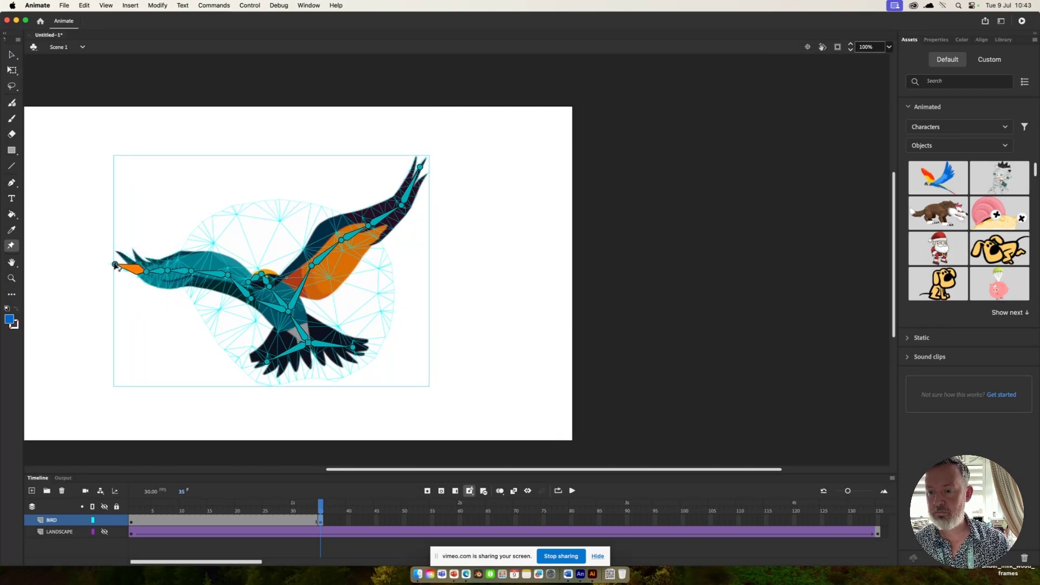
left_click_drag(190, 272, 194, 263)
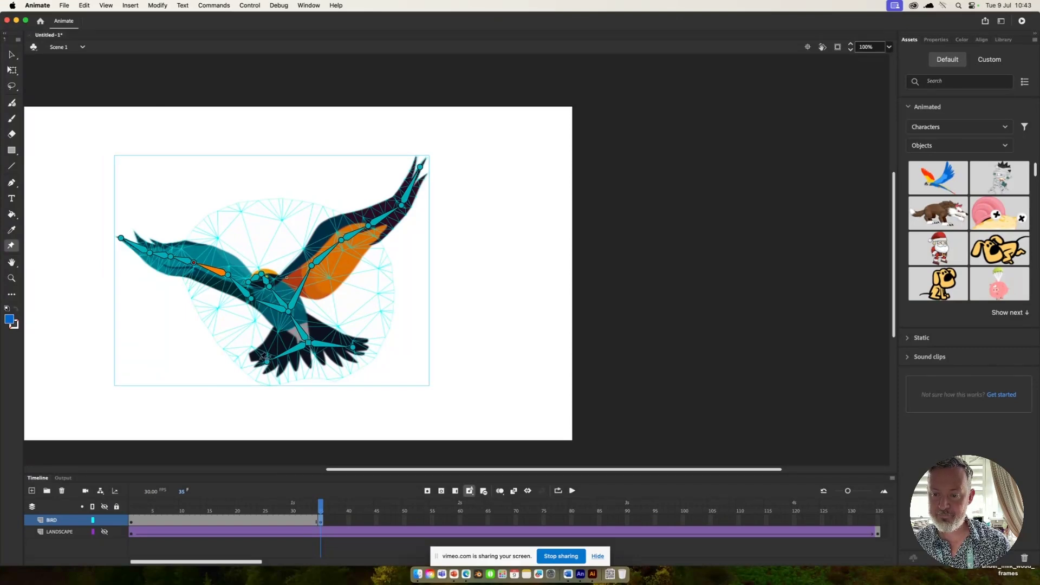
Step: At frame 35, draw both sides of the tail feathers downward, adjust the beak and lower the bird's neck and mid-body joints
left_click(271, 362)
mouse_move(267, 363)
left_mouse_down()
mouse_move(258, 374)
mouse_move(274, 378)
left_mouse_up()
left_click_drag(359, 351, 354, 370)
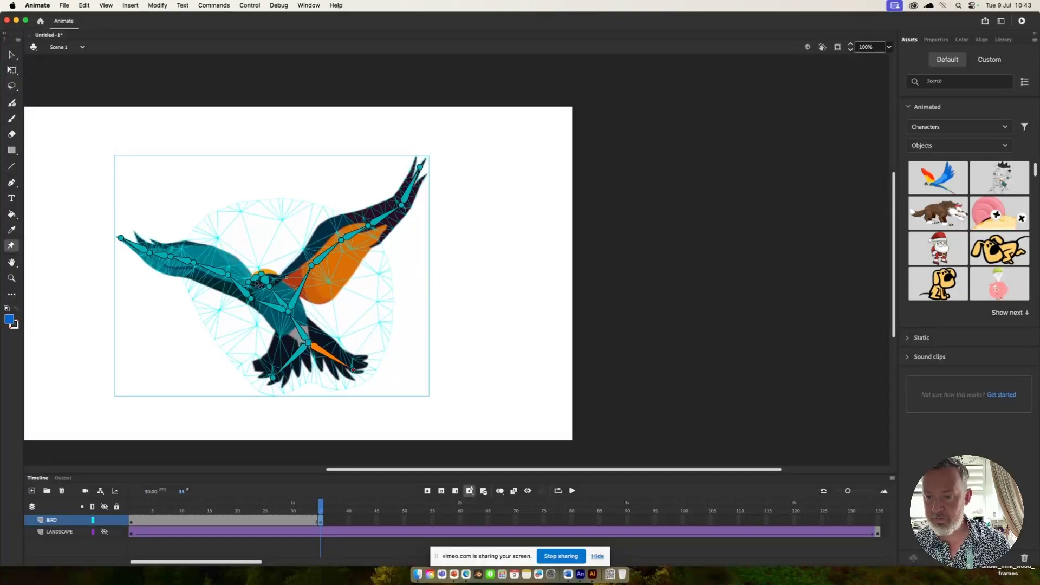
left_click(252, 274)
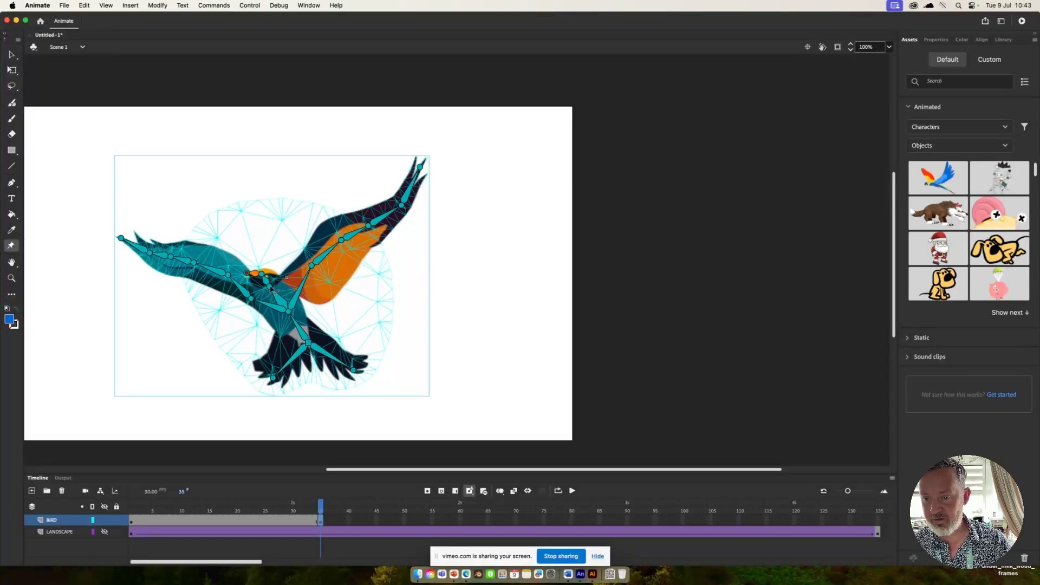
left_click_drag(270, 288, 291, 322)
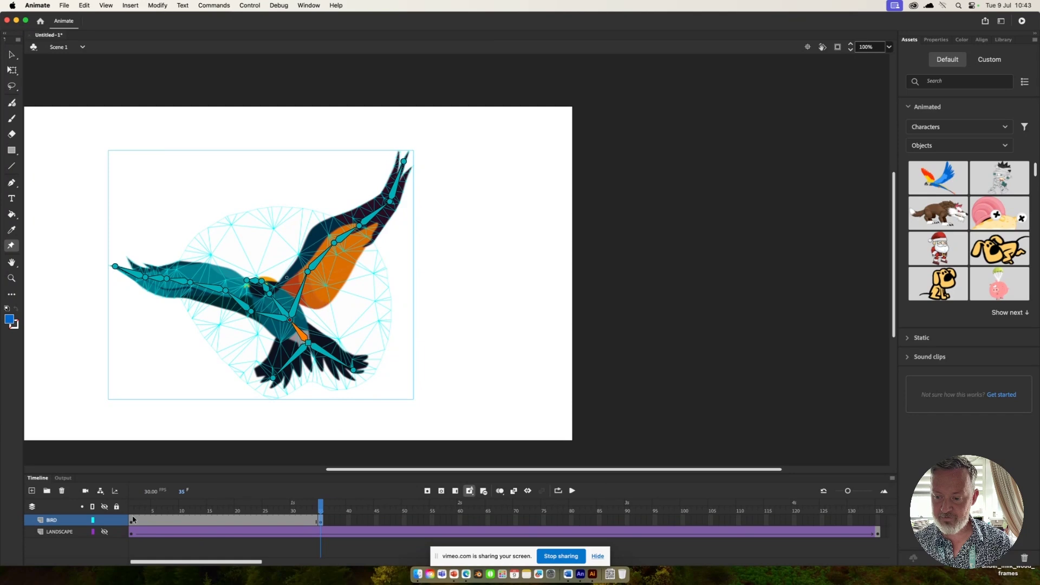
Step: Add a keyframe at frame 65 of the BIRD layer, with both wings bent downward and the tail feathers drawn closer together
left_click_drag(321, 507, 490, 513)
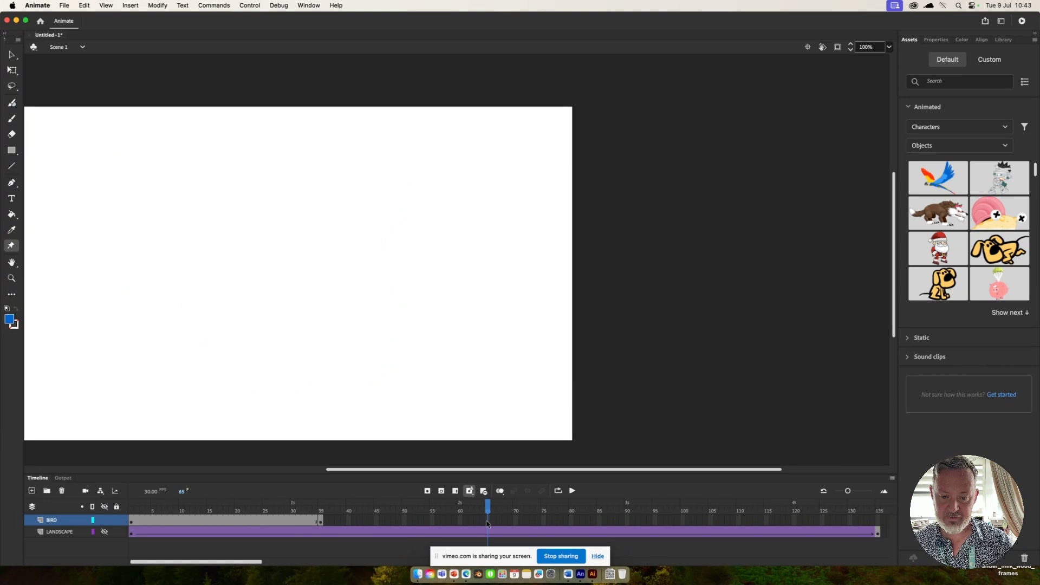
left_click(489, 522)
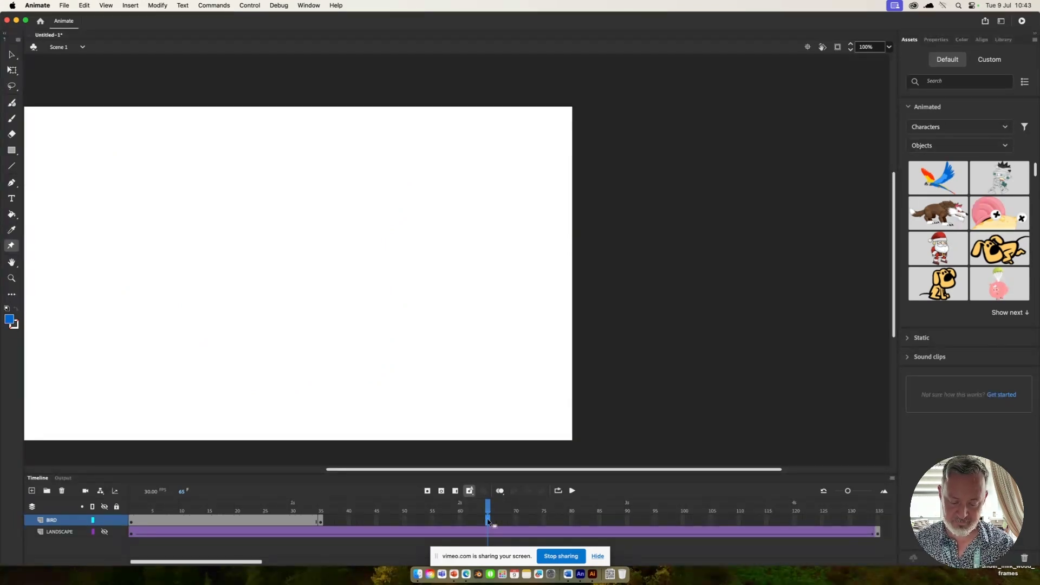
key("F5")
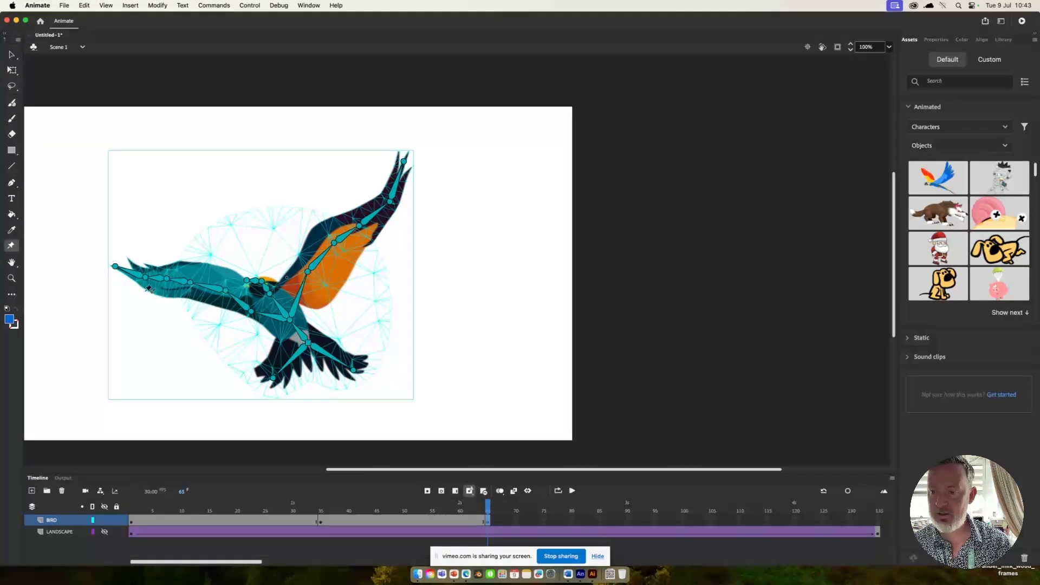
left_click_drag(115, 269, 171, 289)
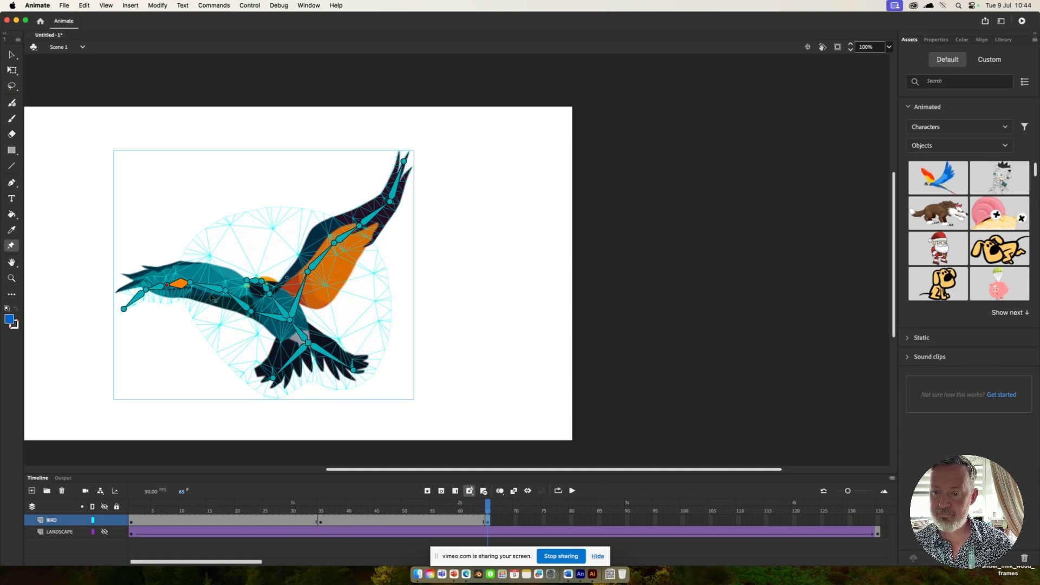
left_click_drag(408, 163, 339, 337)
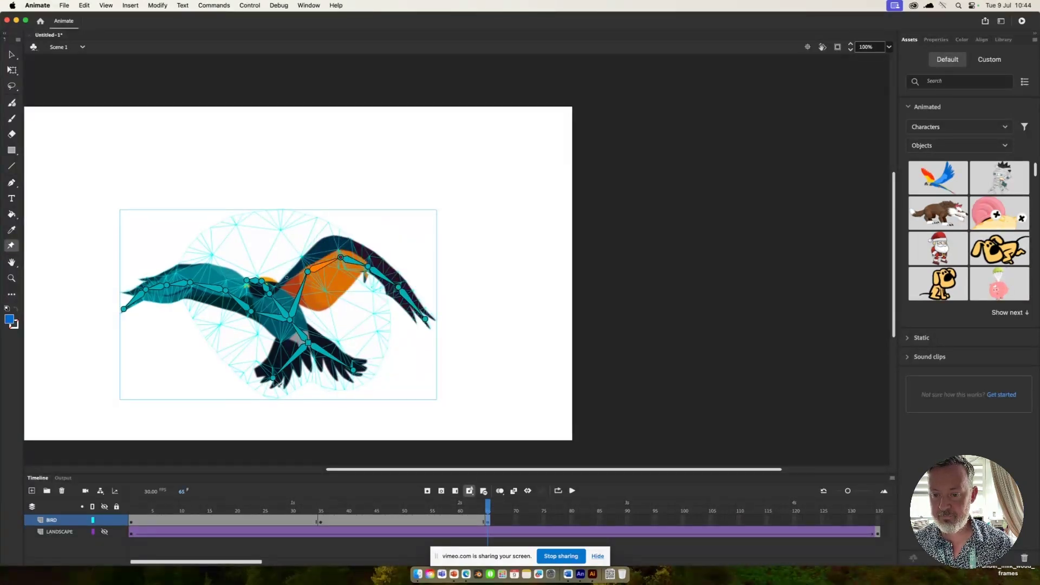
left_click_drag(277, 382, 293, 390)
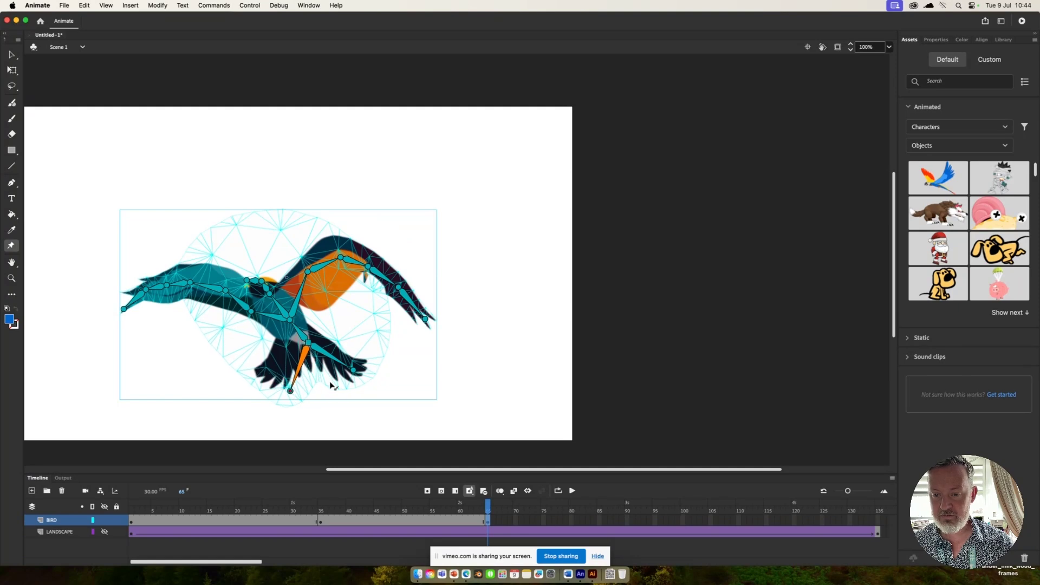
left_click_drag(356, 374, 340, 383)
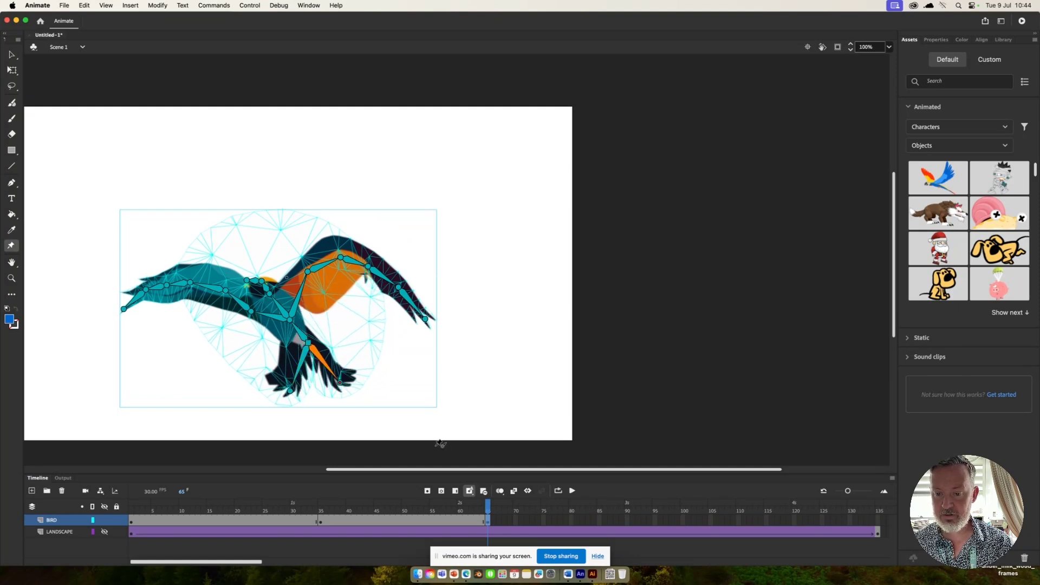
Step: Add a keyframe at frame 90 of the BIRD layer and raise both wings high in that pose
left_click(629, 519)
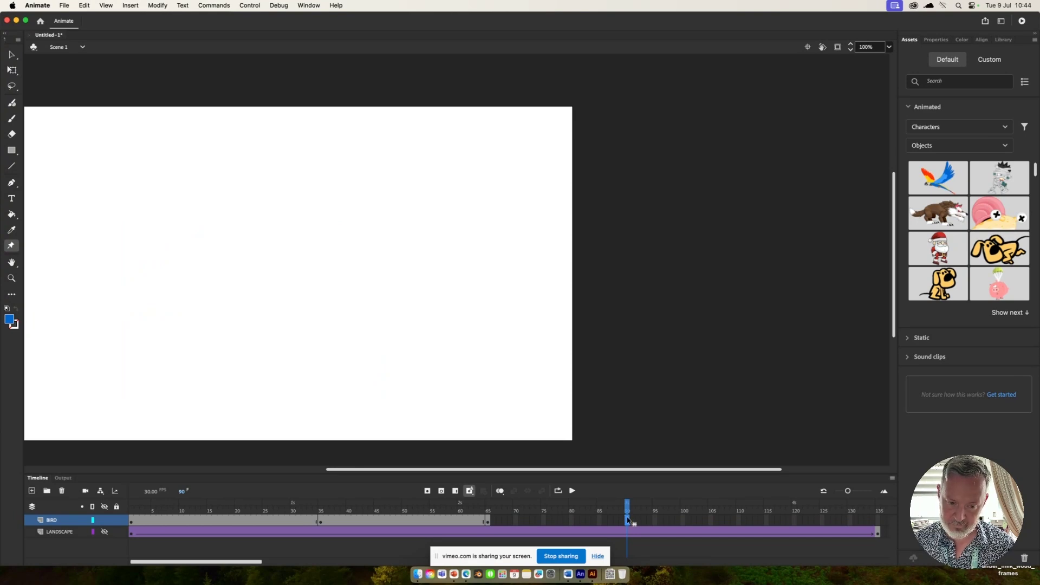
key("F6")
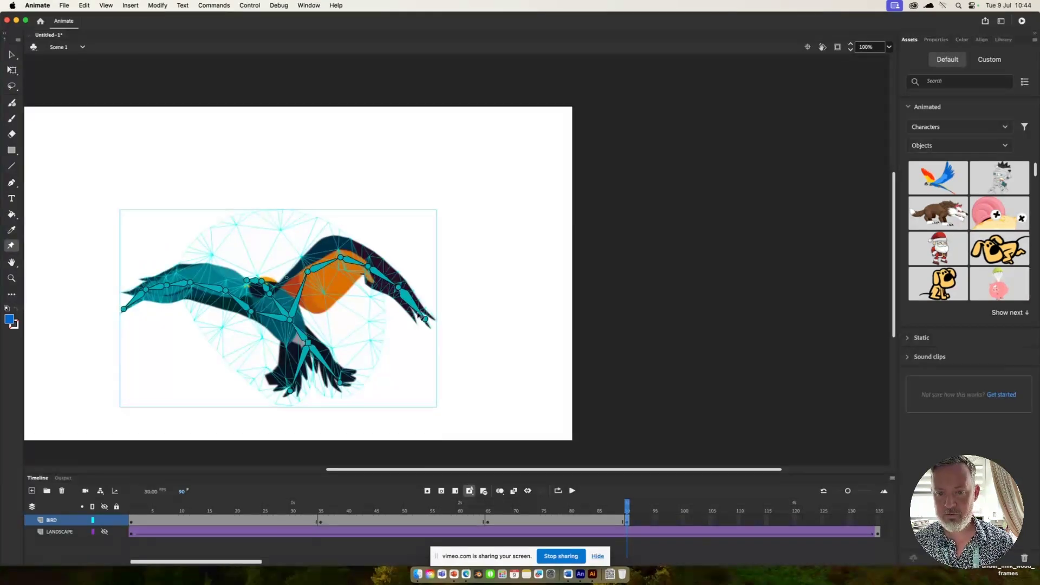
left_click_drag(426, 319, 380, 236)
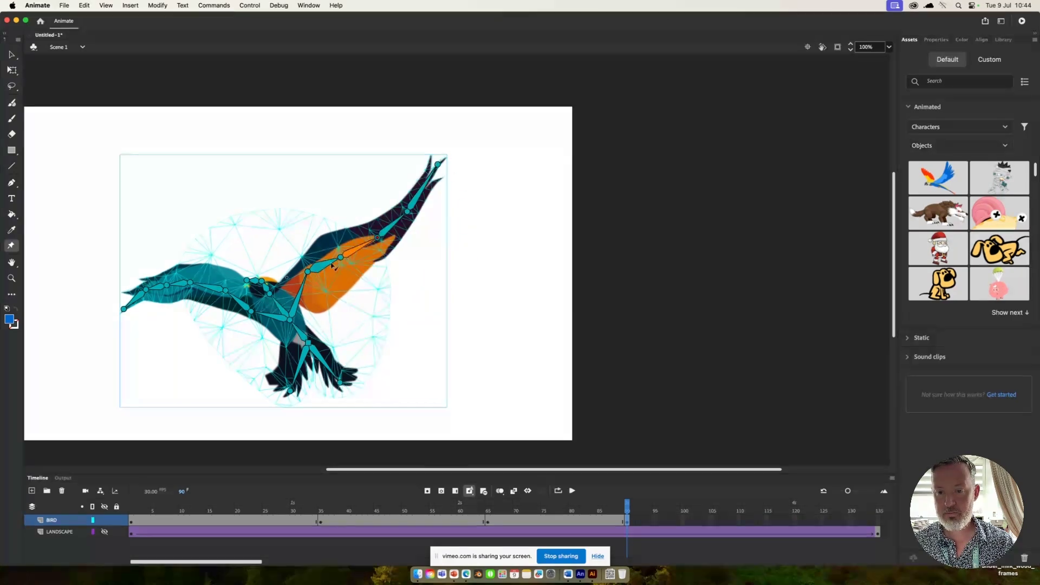
left_click_drag(125, 308, 228, 288)
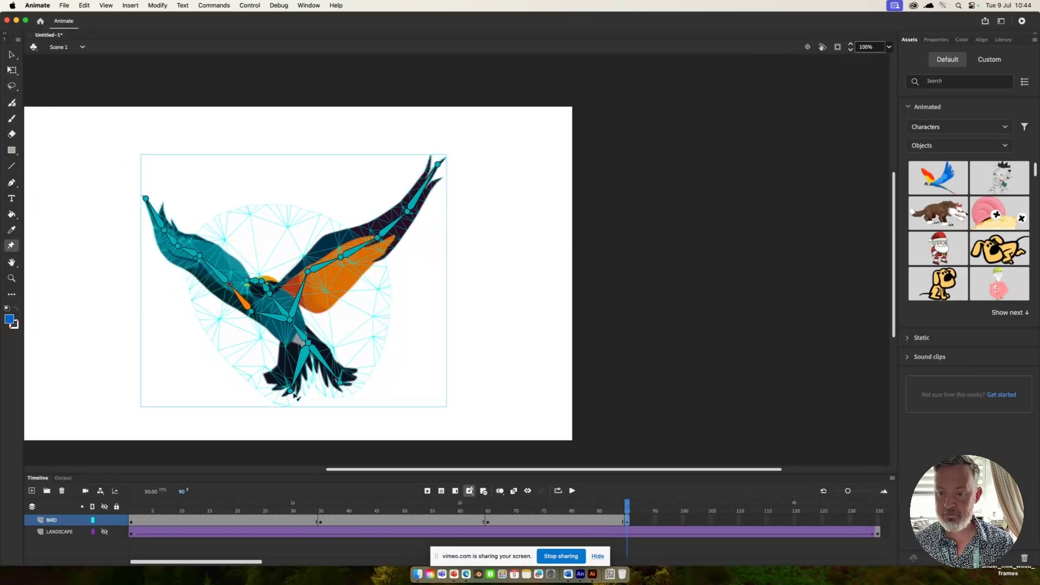
Step: At frame 90, swing both tail bones toward the orange and purple wing's side and tilt the beak and head upward
left_click_drag(293, 393, 348, 379)
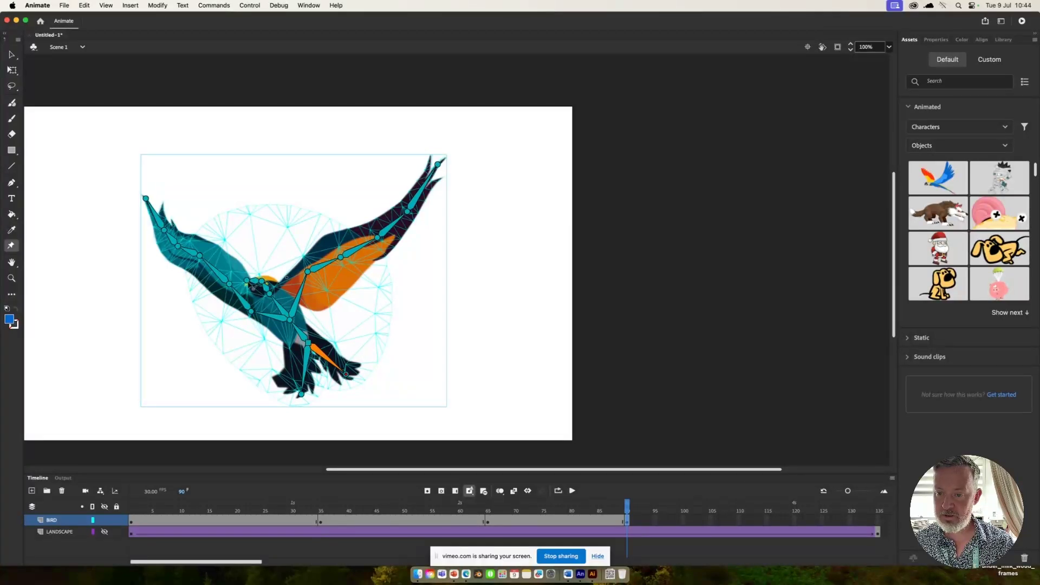
left_click(248, 282)
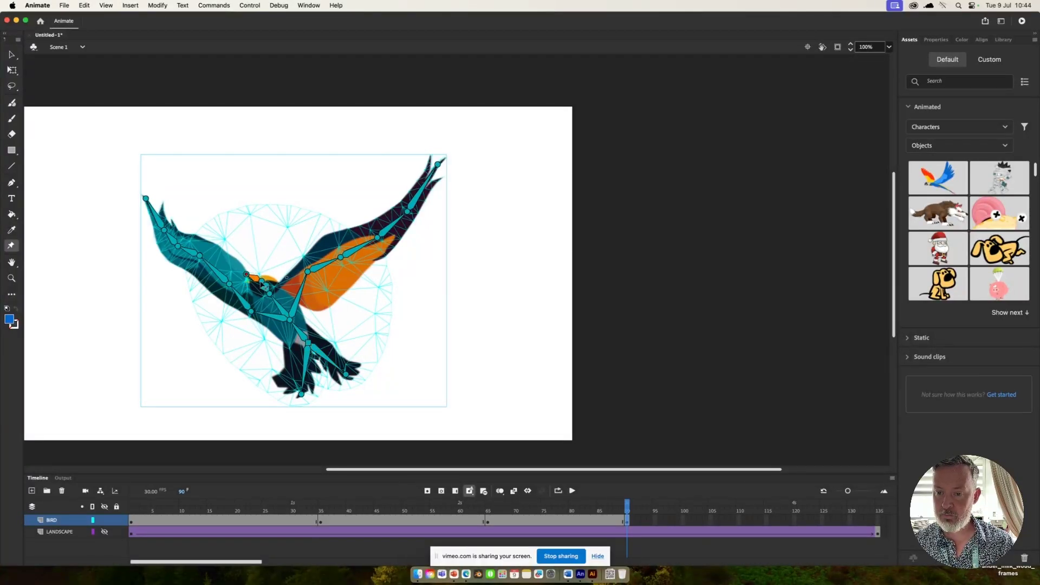
left_click_drag(269, 293, 273, 289)
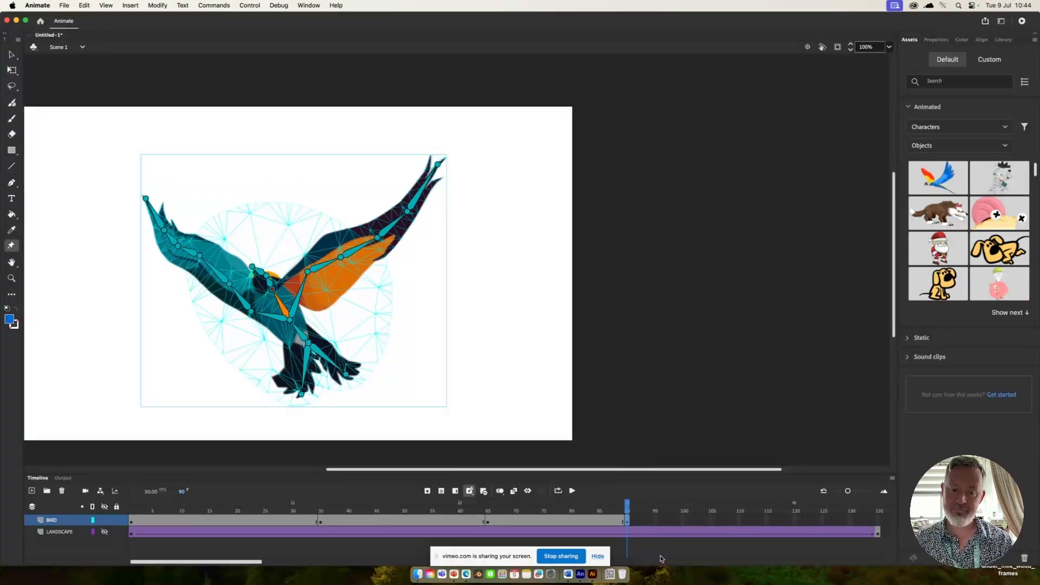
Step: Add a keyframe at frame 120 of the BIRD layer and bend both wings down along their bone chains
left_click(796, 520)
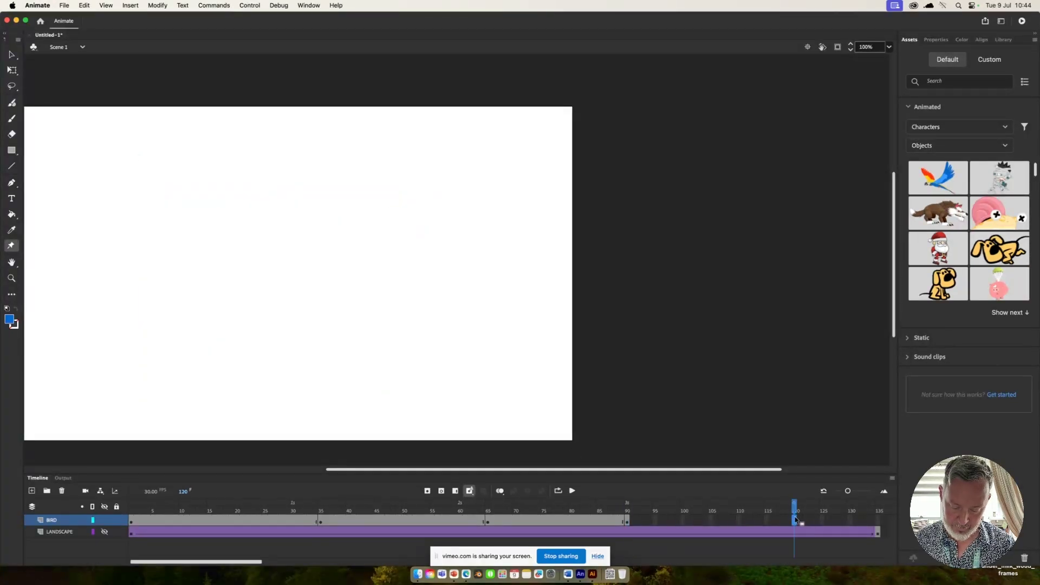
key("F6")
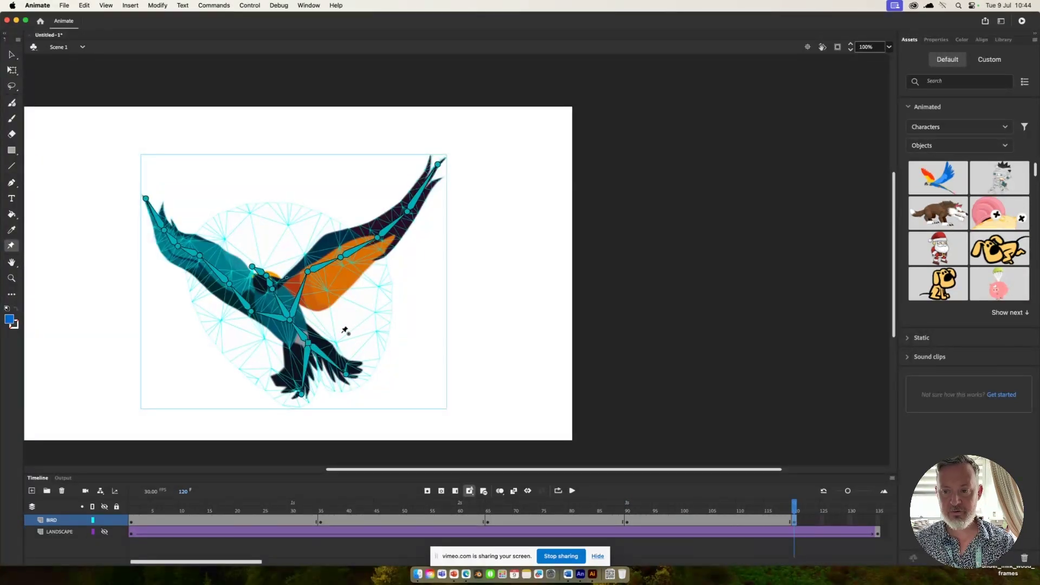
left_click_drag(147, 199, 225, 306)
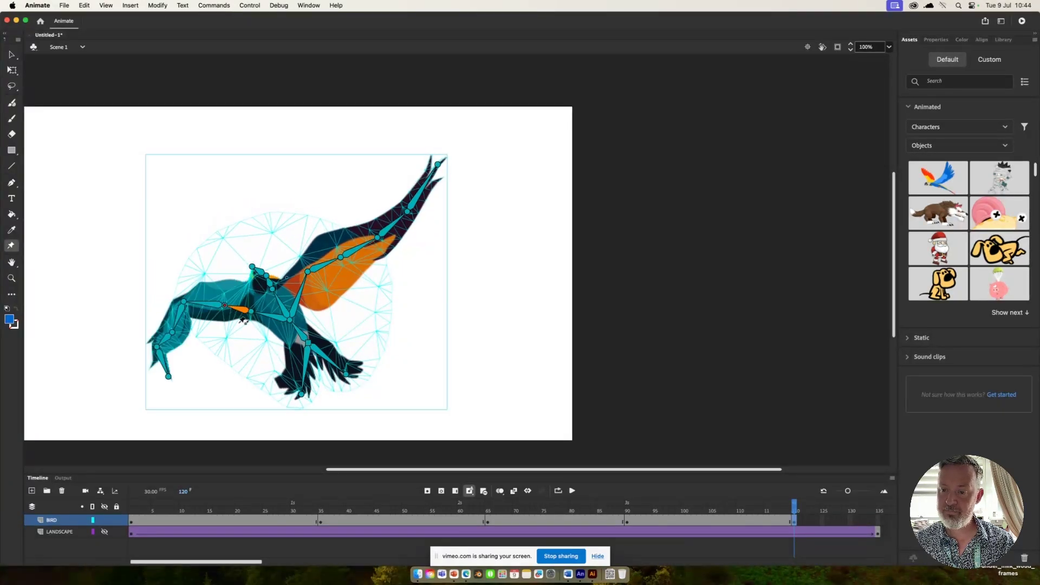
left_click_drag(438, 165, 464, 189)
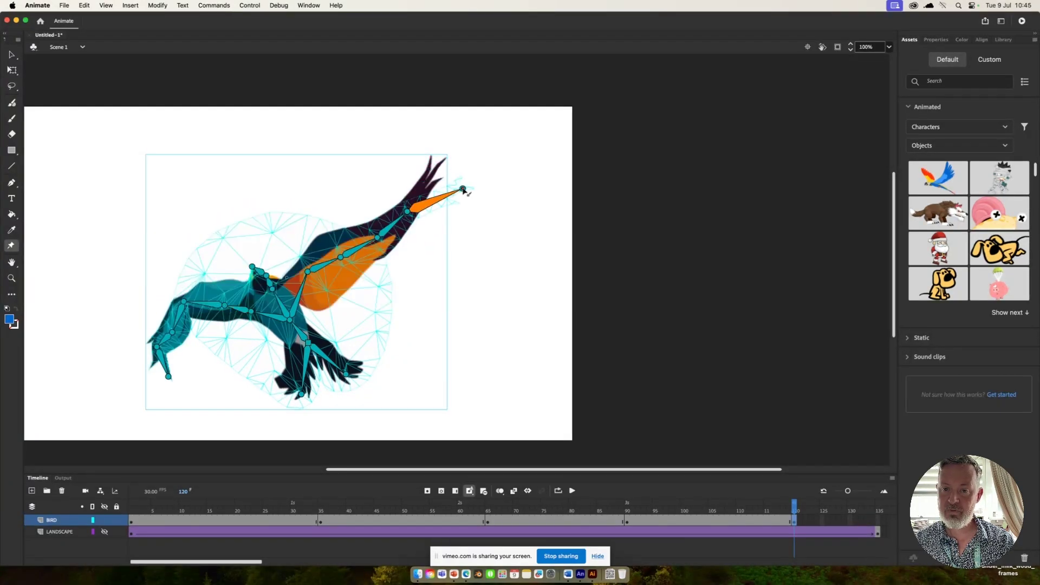
left_click_drag(410, 216, 472, 286)
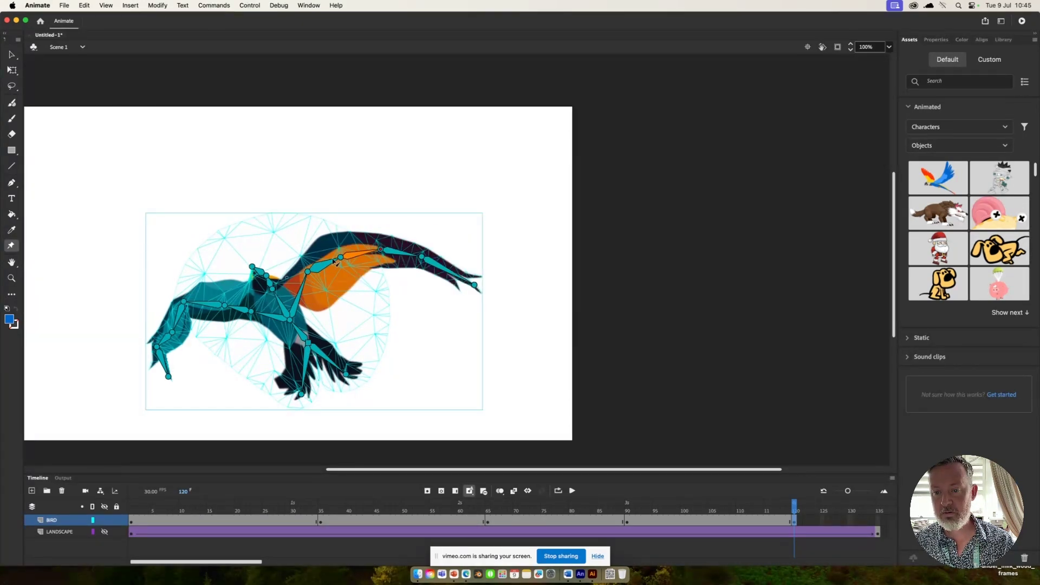
mouse_move(343, 260)
left_mouse_down()
mouse_move(346, 250)
mouse_move(343, 266)
left_mouse_up()
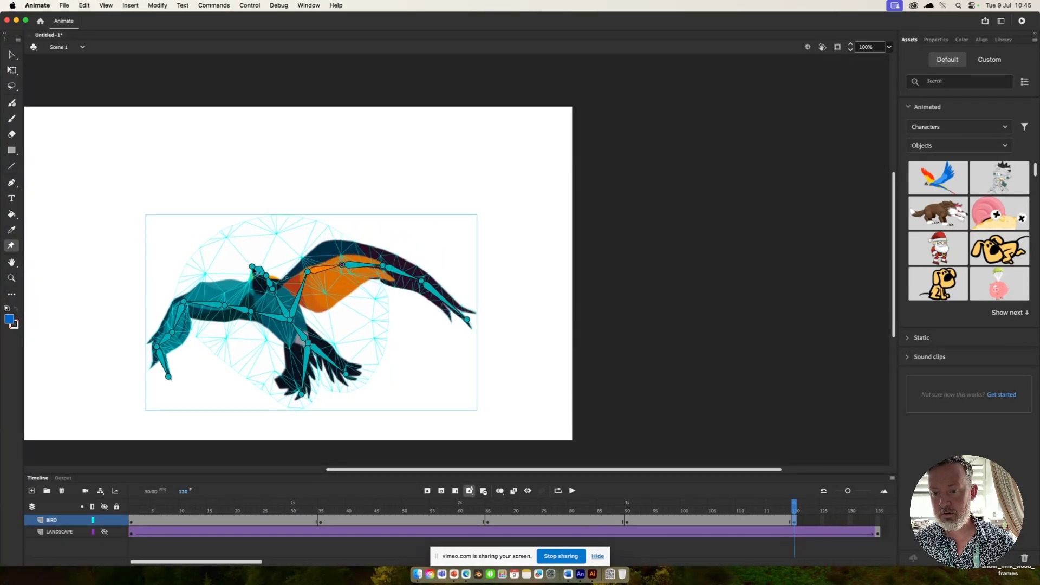
Step: At frame 120, lift the beak slightly and spread the two sides of the tail feathers apart
left_click_drag(255, 269, 254, 264)
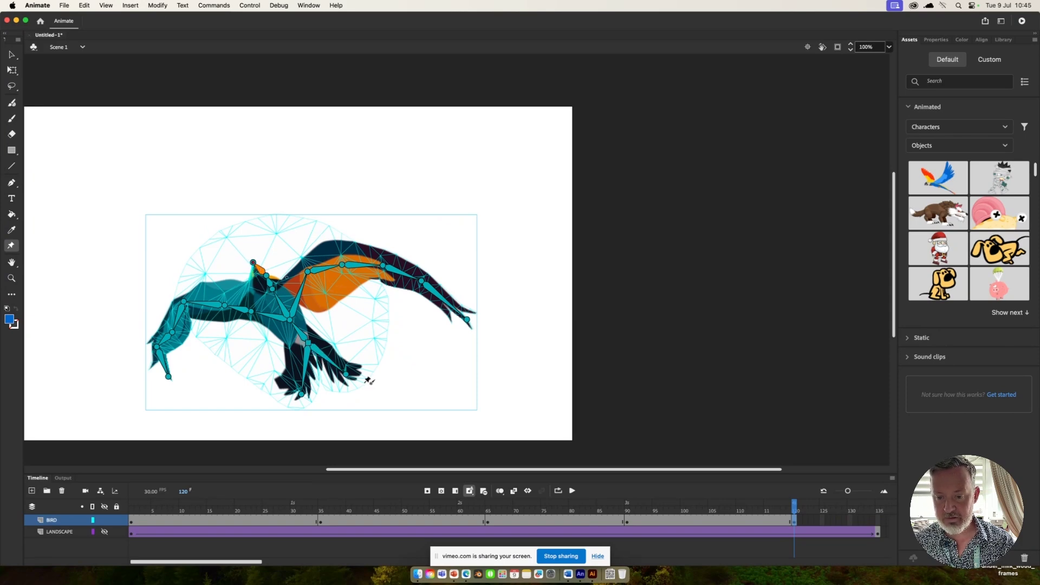
left_click_drag(355, 376, 352, 369)
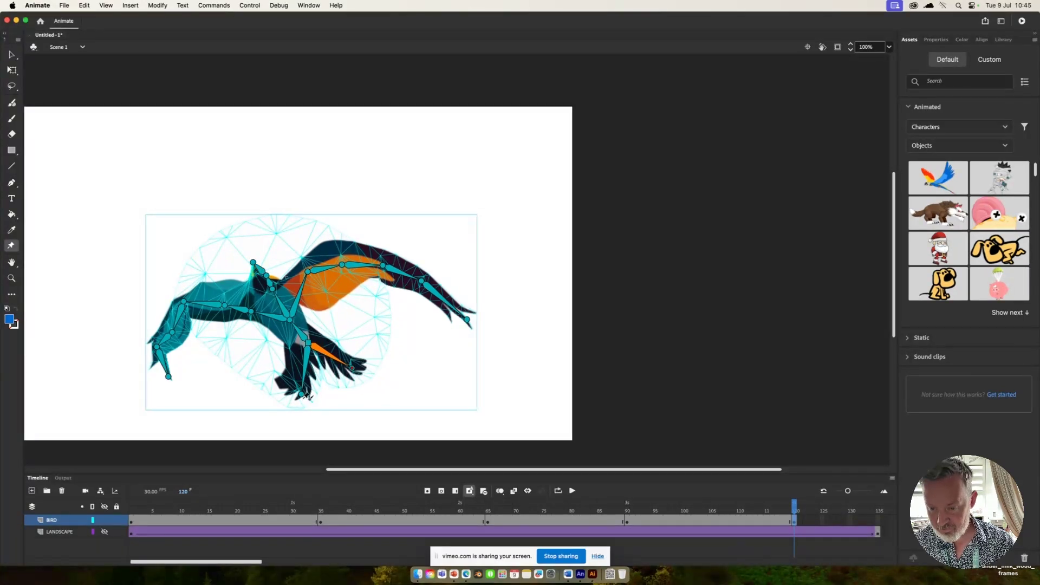
left_click_drag(303, 401, 293, 391)
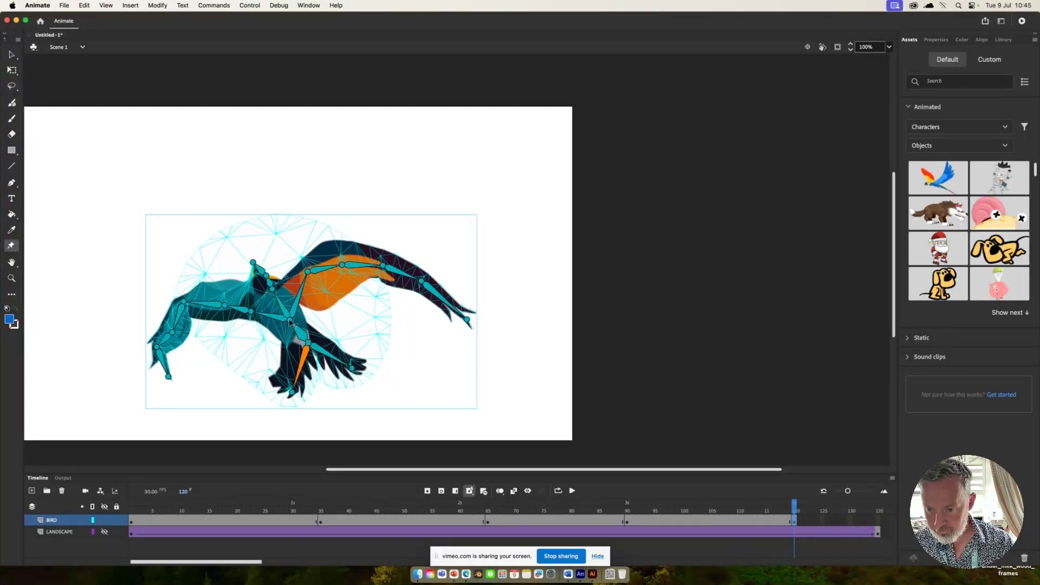
Step: Nudge the bird's chest joint slightly down toward the teal wing at frame 120, and add a BIRD layer keyframe at frame 135
left_click_drag(291, 320, 287, 324)
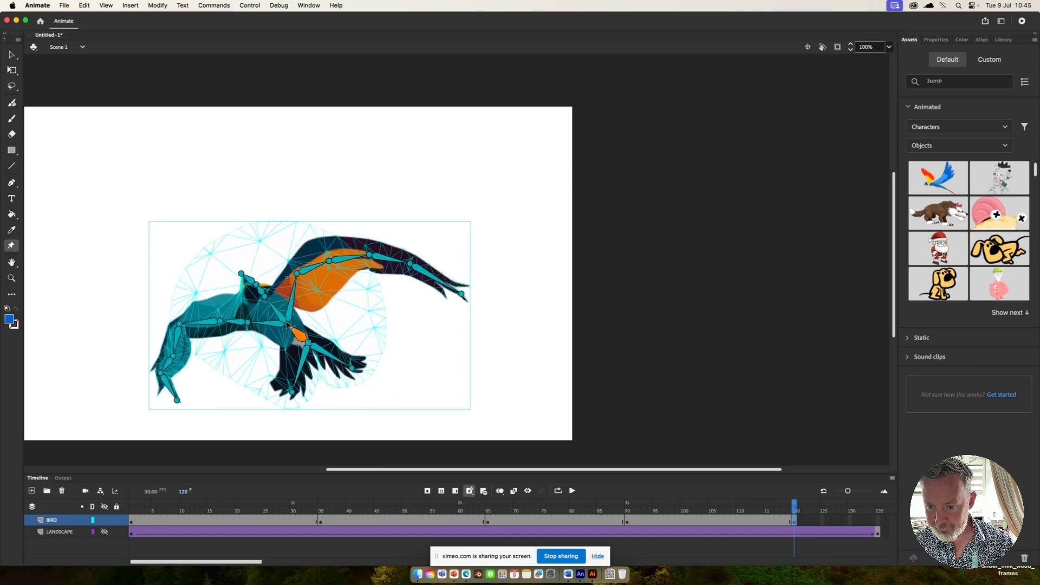
left_click(879, 522)
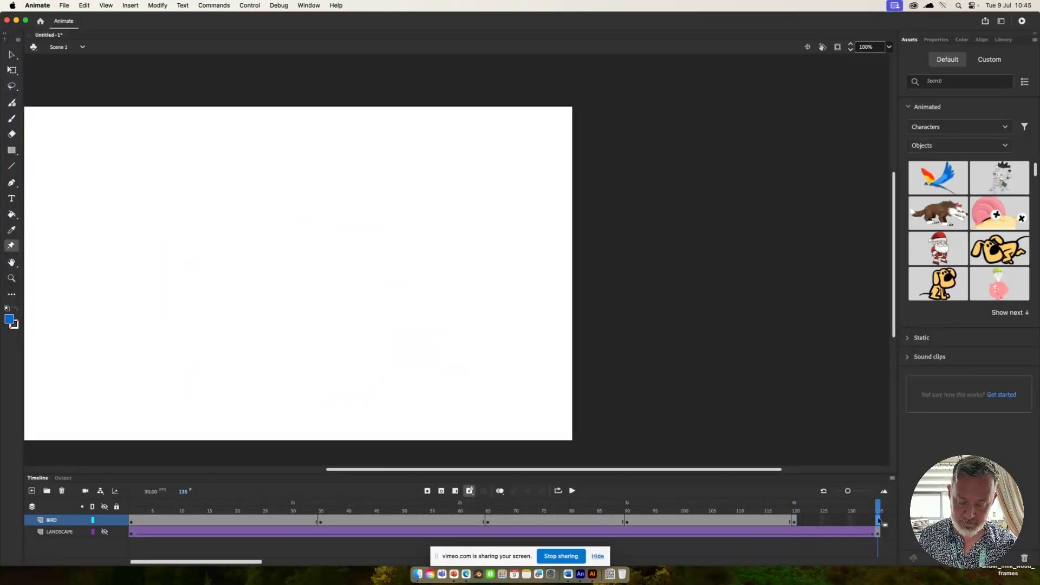
key("F5")
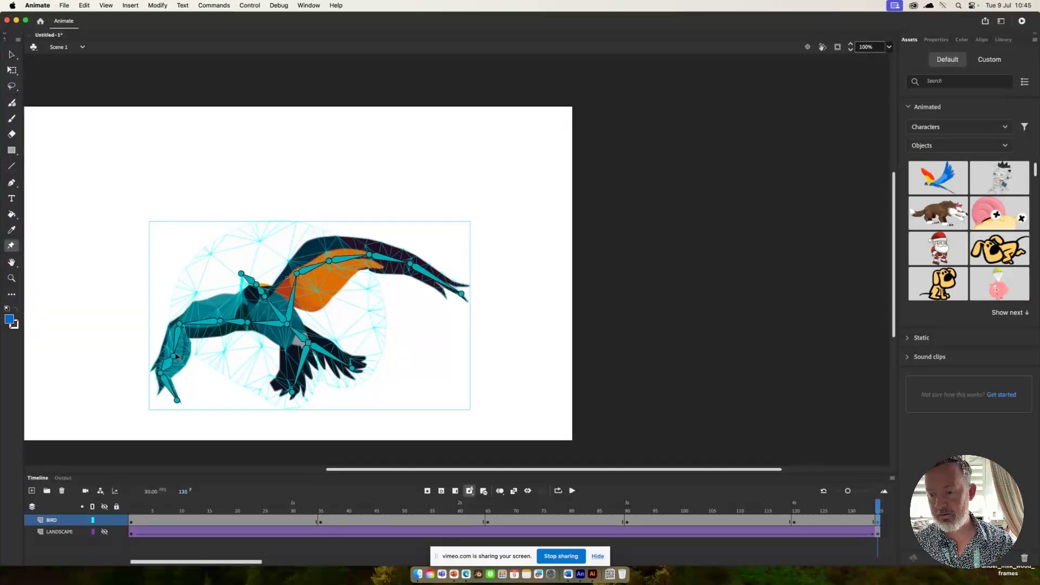
Step: At frame 135, straighten the teal wing outward and raise the orange and purple wing along its bone chain
left_click_drag(174, 355, 159, 329)
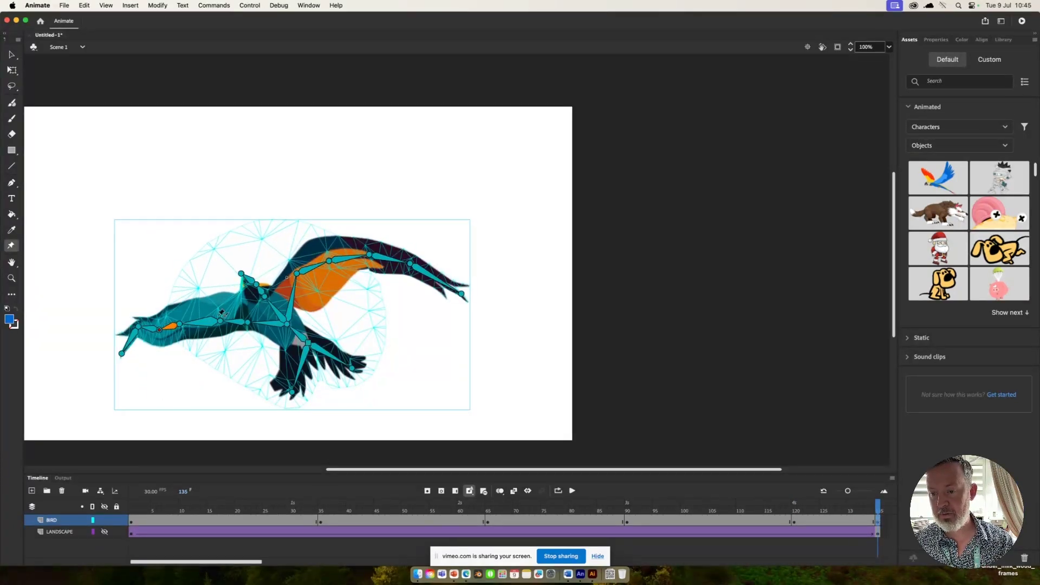
left_click_drag(413, 268, 407, 235)
left_click(326, 260)
left_click_drag(326, 260, 321, 253)
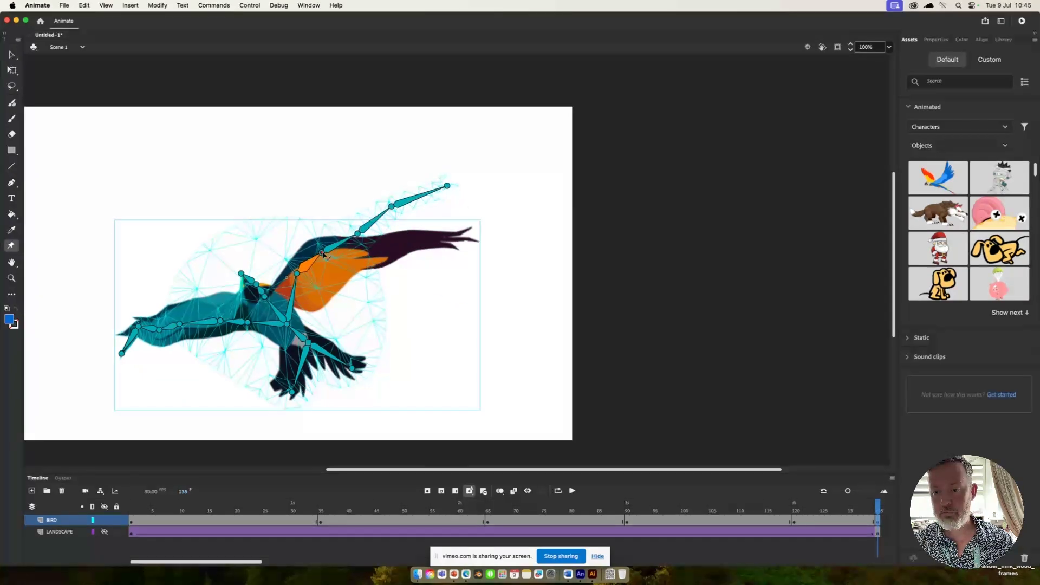
Step: At frame 135, shift the chest joint up toward the teal wing, swing both tail bones toward the other wing's side and lift the beak
left_click_drag(289, 328, 272, 314)
left_click_drag(355, 373, 362, 350)
left_click_drag(291, 393, 325, 386)
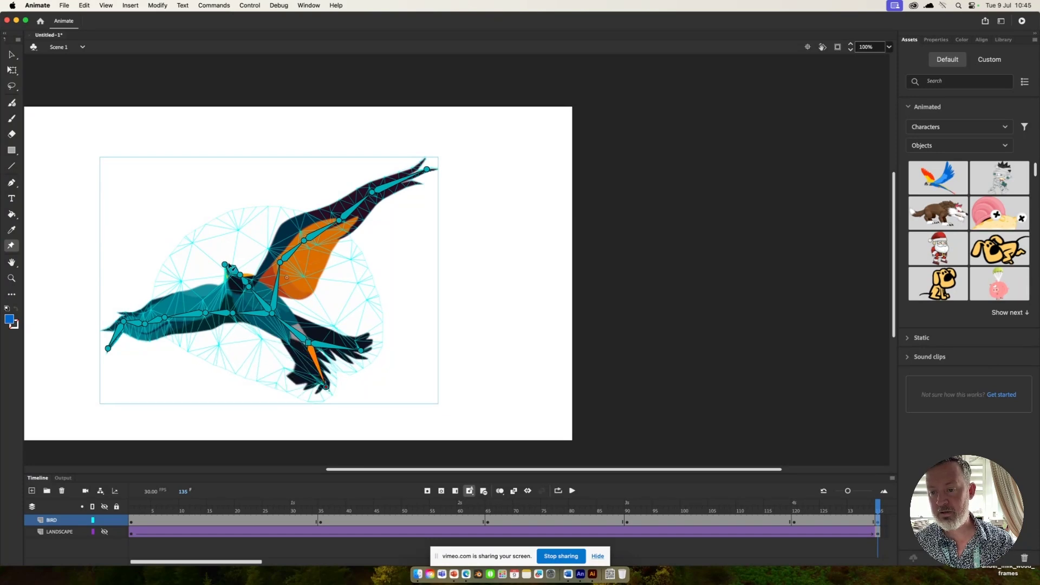
left_click_drag(225, 264, 227, 253)
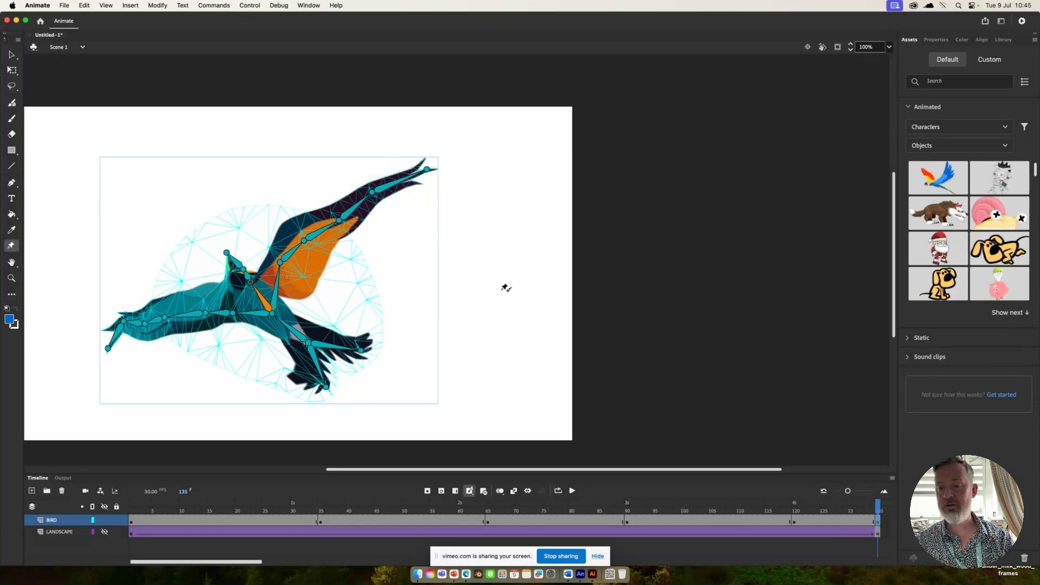
Step: Scrub and play the timeline to review the bird's untweened poses, and return the playhead to frame 1
left_click_drag(875, 509, 203, 516)
left_click_drag(250, 539, 576, 512)
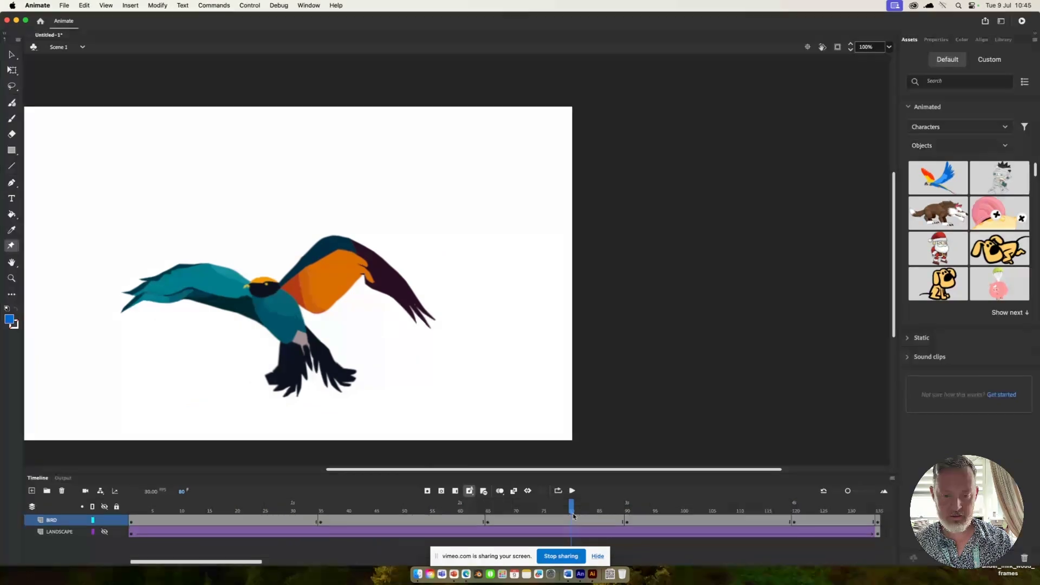
left_click(573, 491)
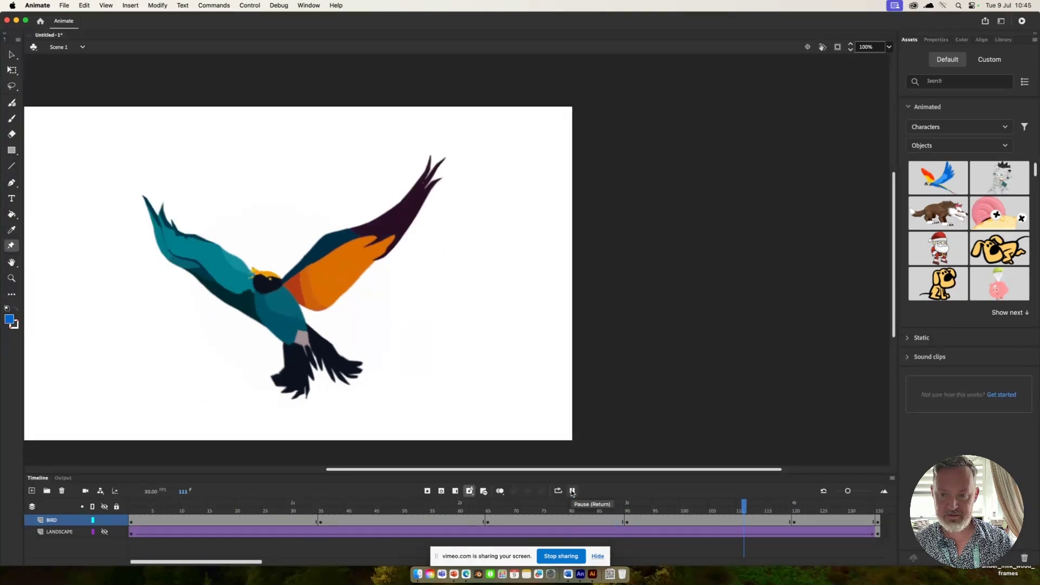
left_click(572, 491)
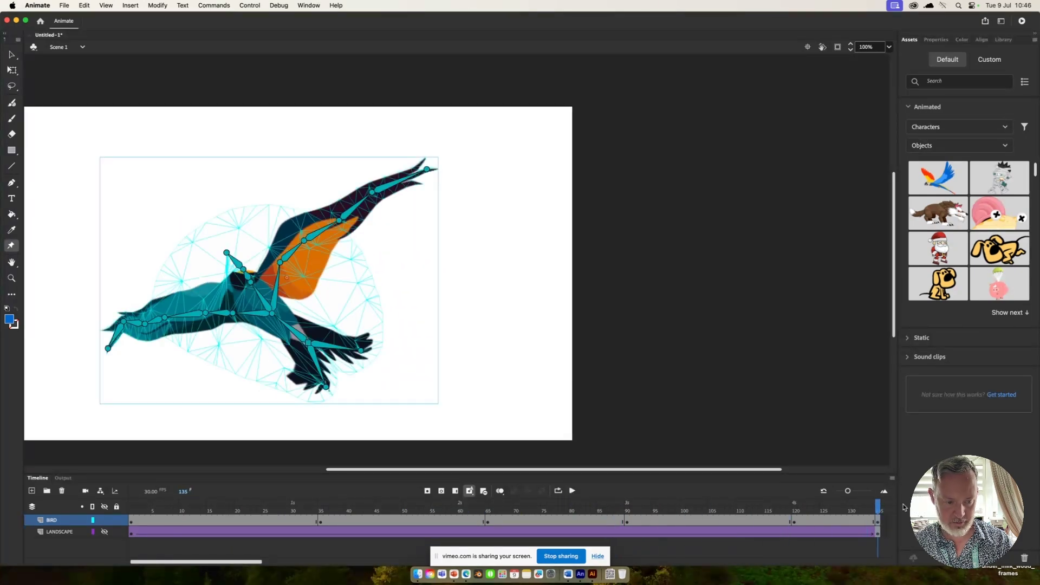
left_click_drag(878, 508, 132, 524)
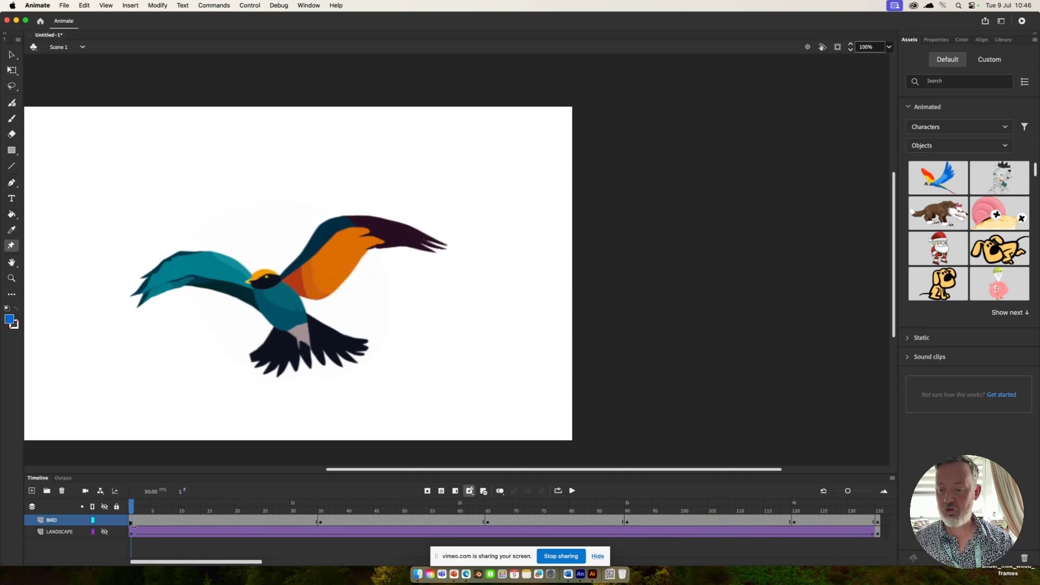
Step: Create classic tweens on the BIRD layer between the keyframes at frames 1 and 35 and at frames 35 and 65
left_click(221, 522)
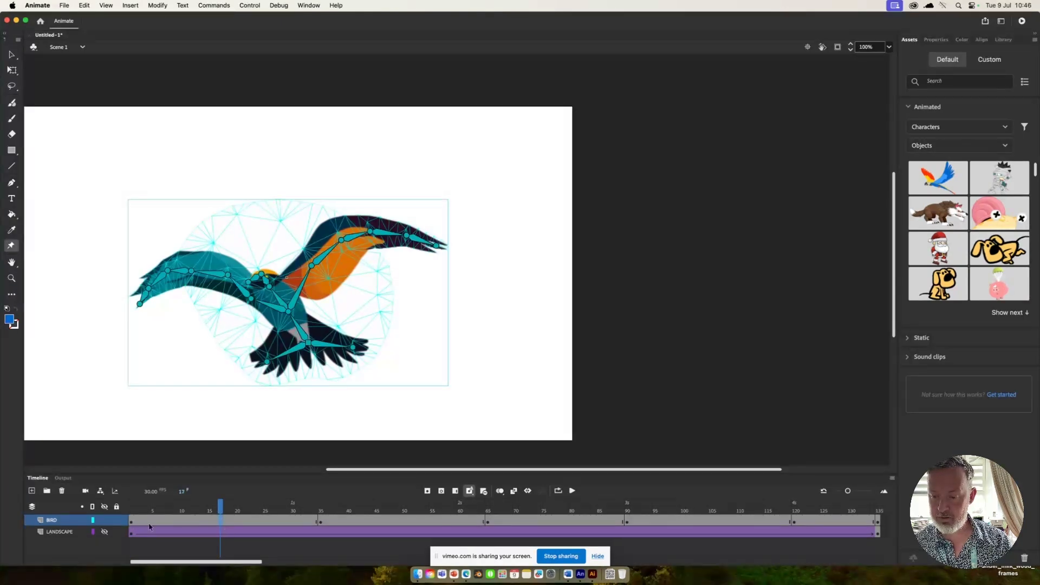
right_click(220, 522)
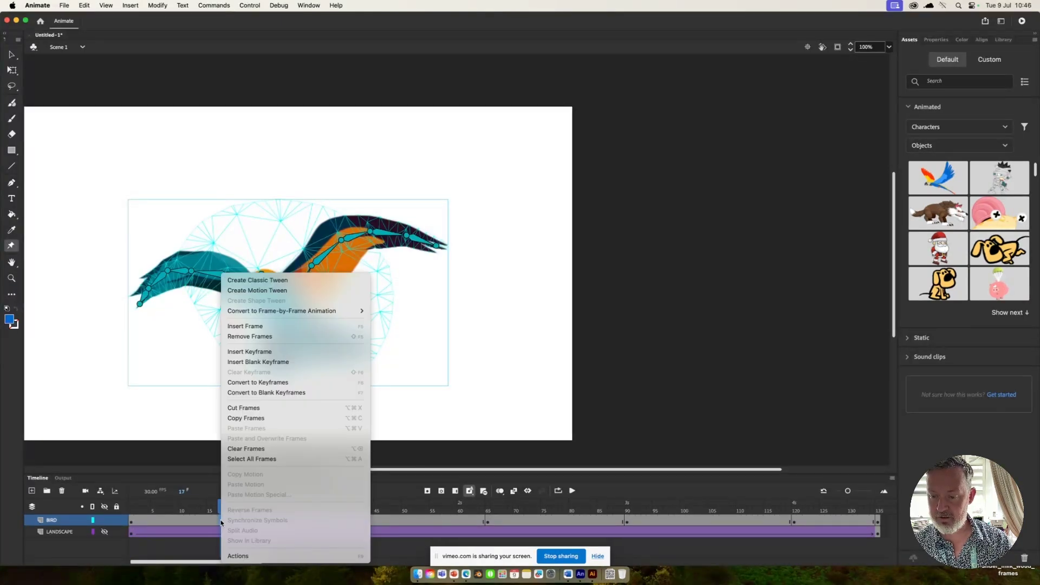
left_click(278, 281)
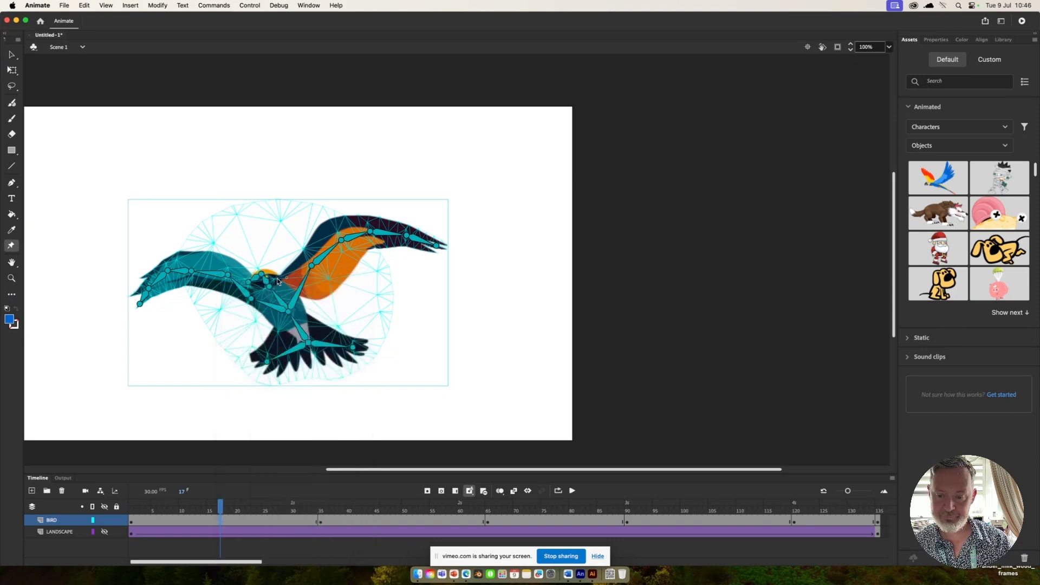
left_click(407, 520)
right_click(410, 521)
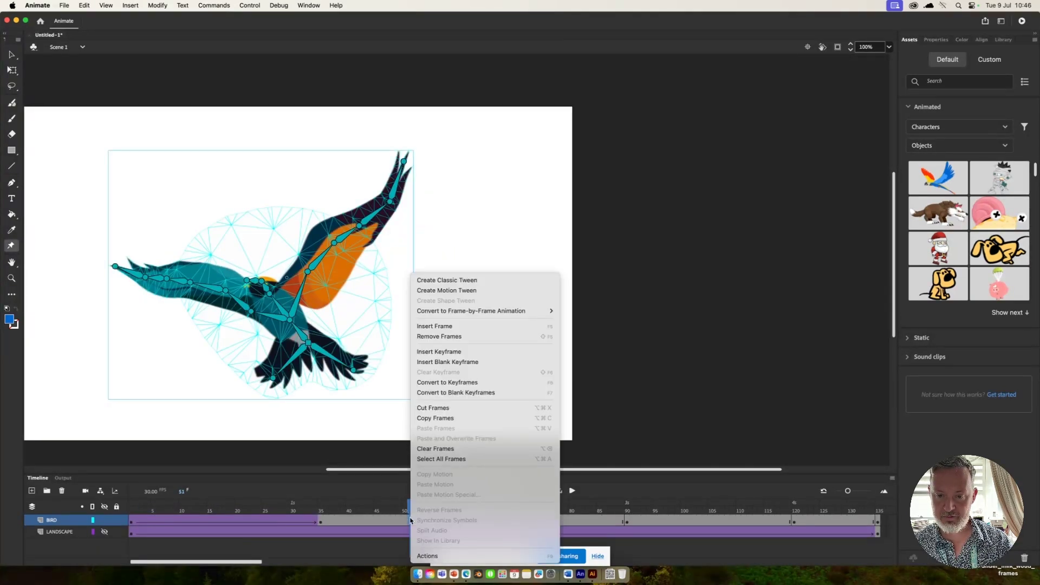
left_click(446, 280)
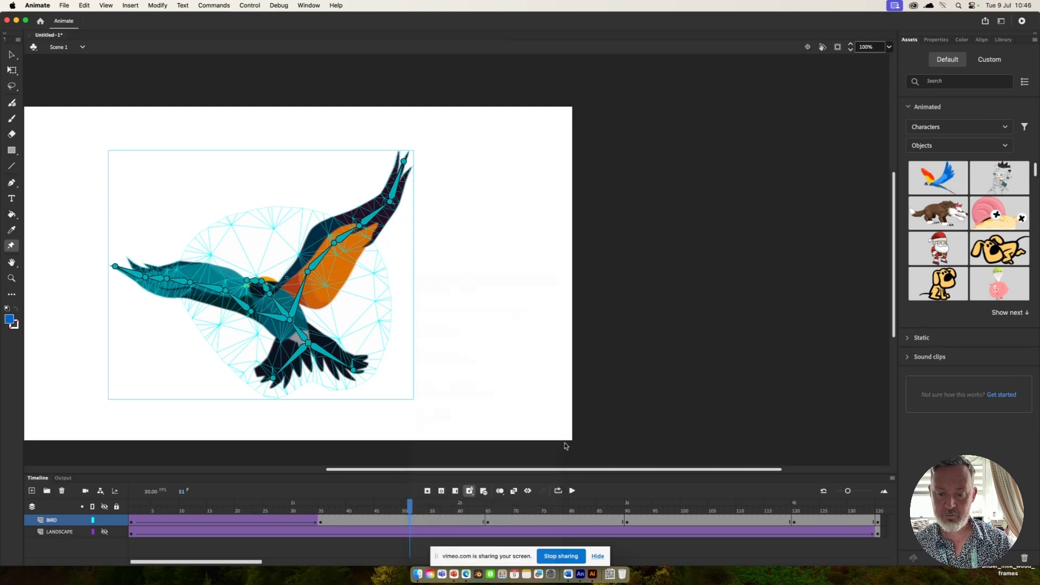
Step: Create classic tweens on the BIRD layer's three remaining spans, between the keyframes at frames 65, 90, 120 and 135
left_click(560, 521)
right_click(561, 523)
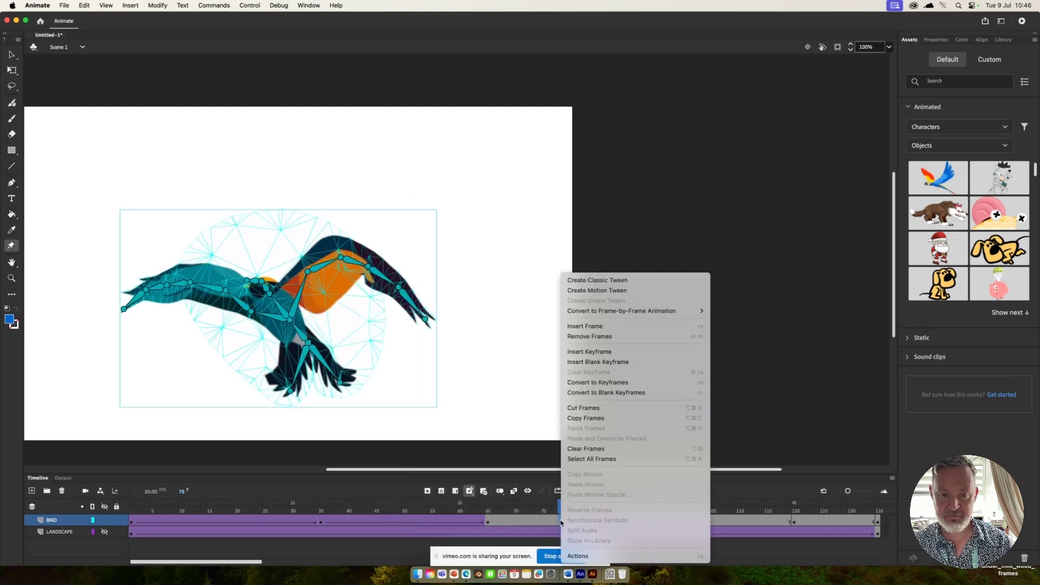
left_click(603, 281)
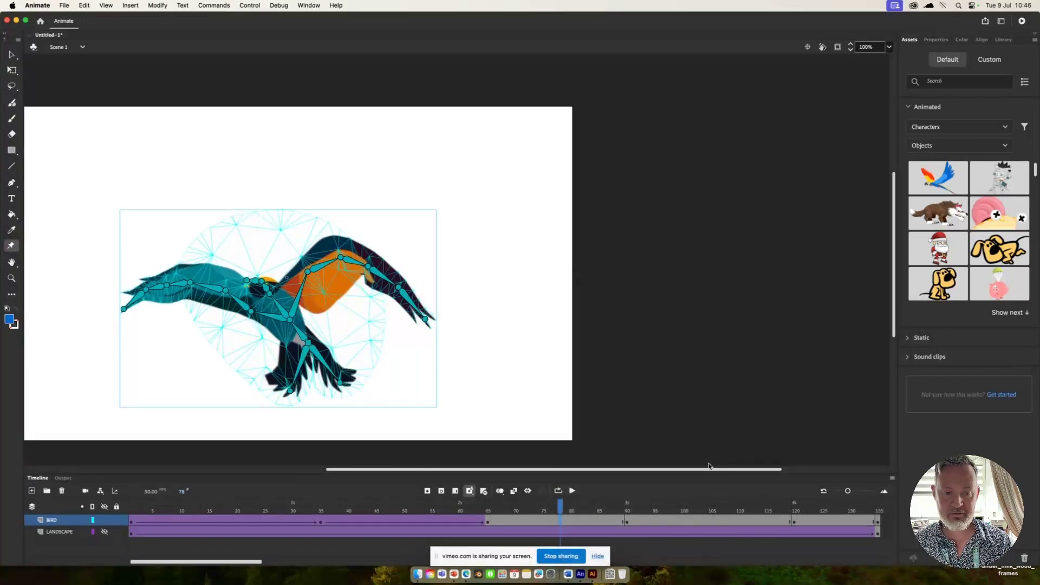
left_click(710, 521)
right_click(710, 521)
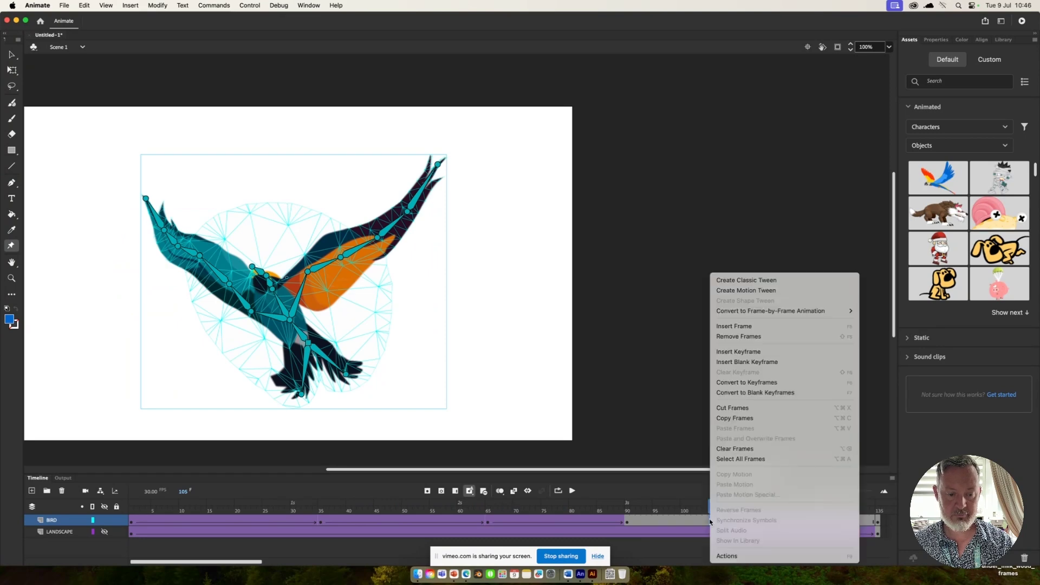
left_click(741, 285)
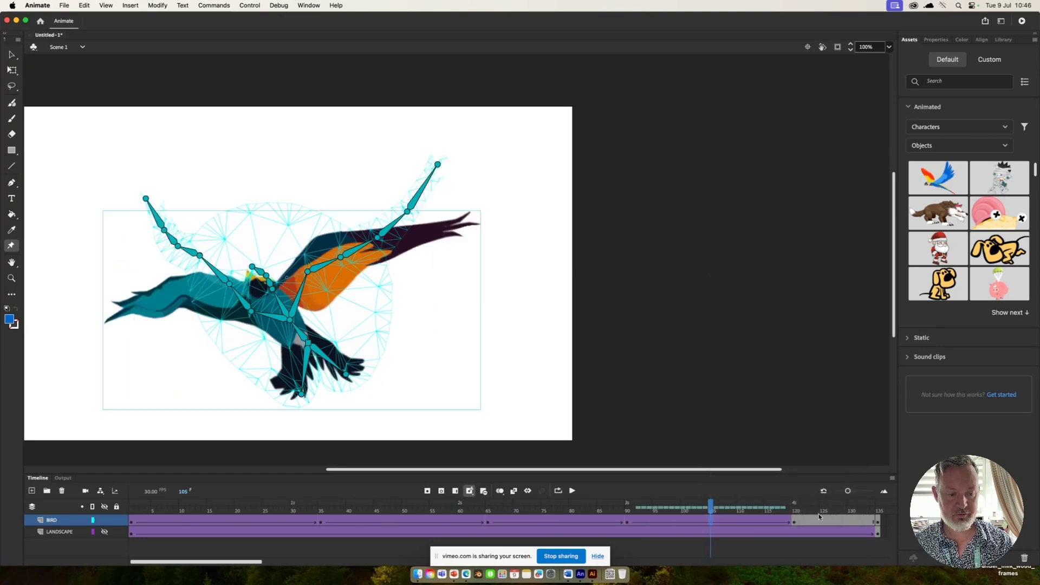
left_click(840, 522)
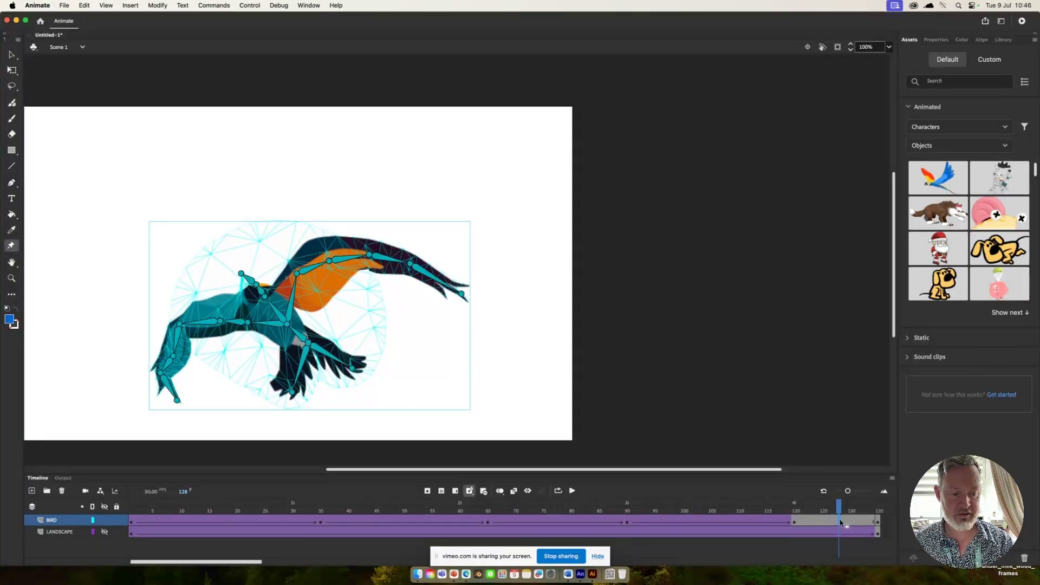
right_click(841, 521)
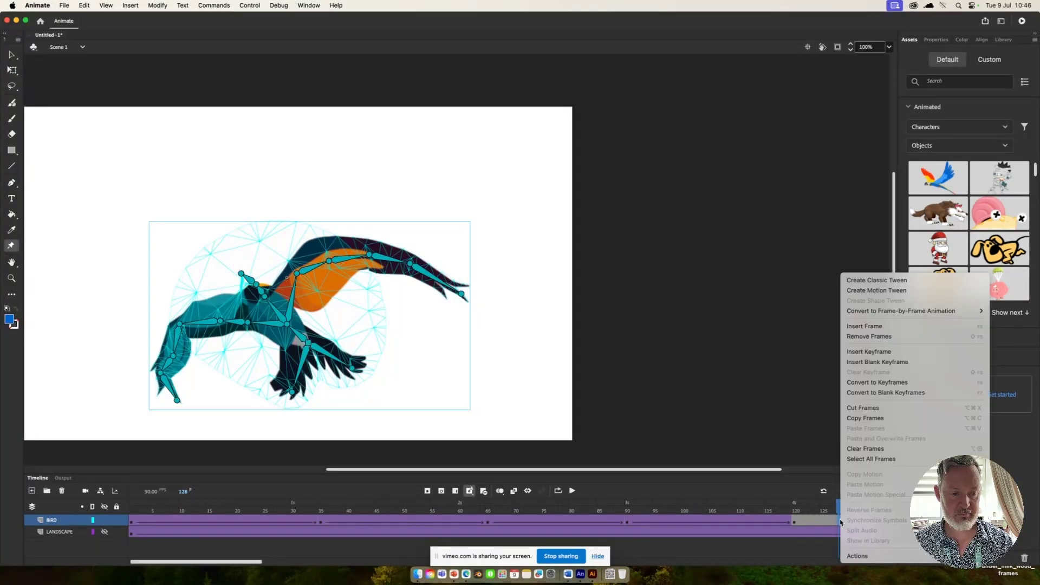
left_click(858, 285)
Step: Play the tweened bird animation from frame 1, and make the hidden LANDSCAPE layer visible again
left_click_drag(840, 508, 132, 507)
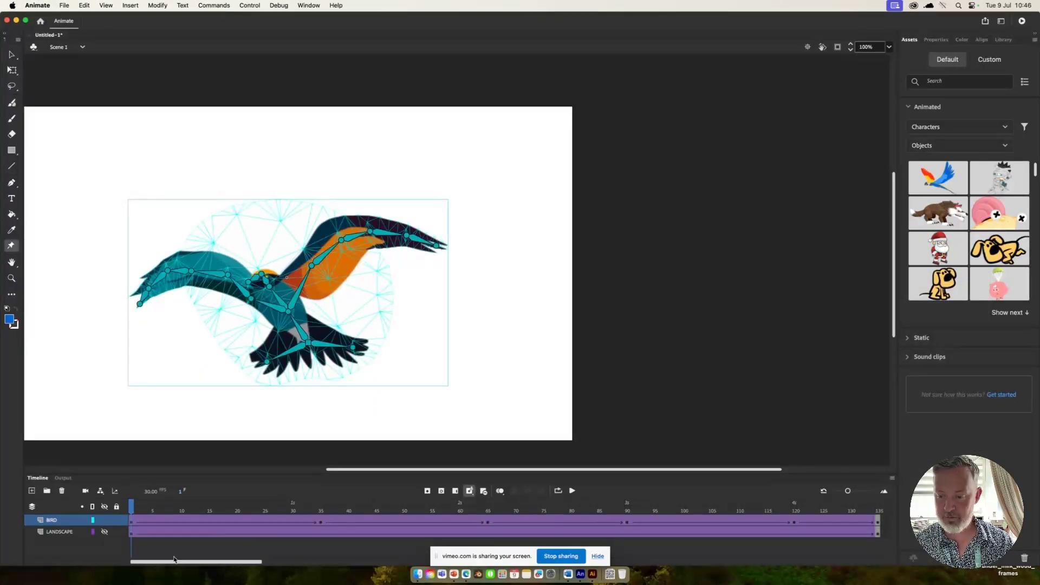
left_click(572, 492)
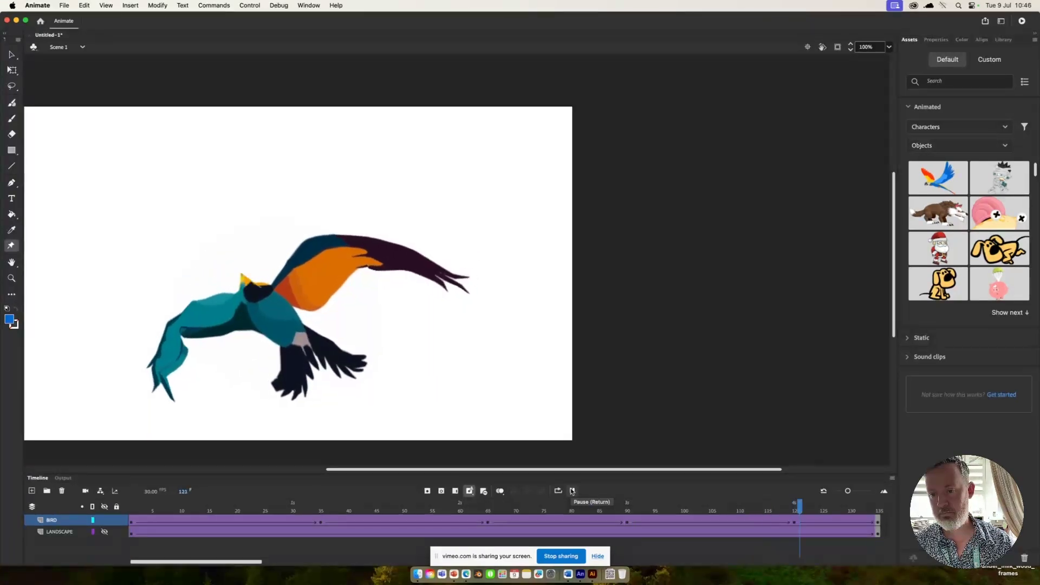
left_click(104, 532)
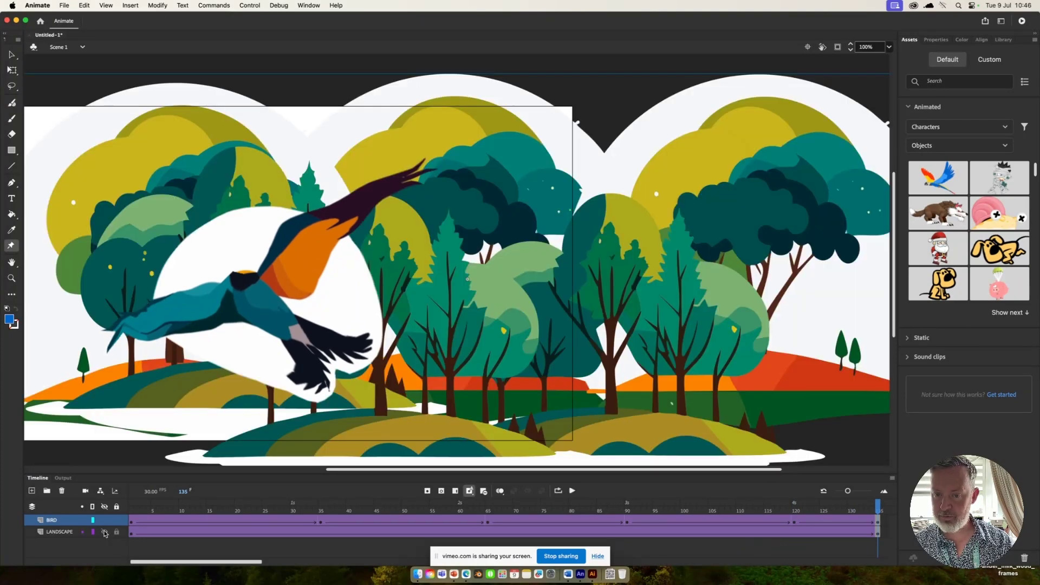
Step: Play the full scene several times to check the bird's flapping against the scrolling landscape
left_click(573, 492)
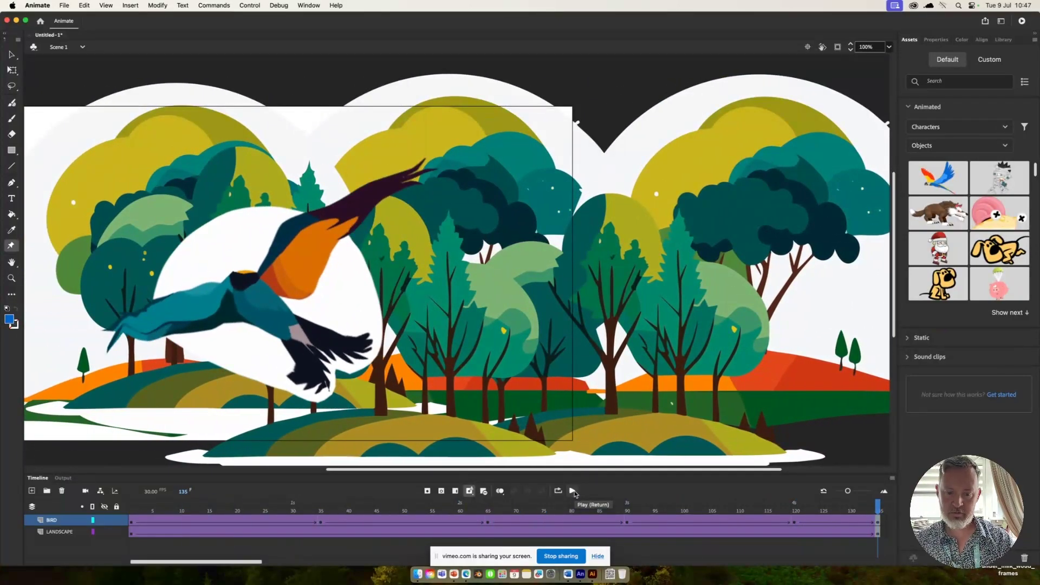
left_click(573, 491)
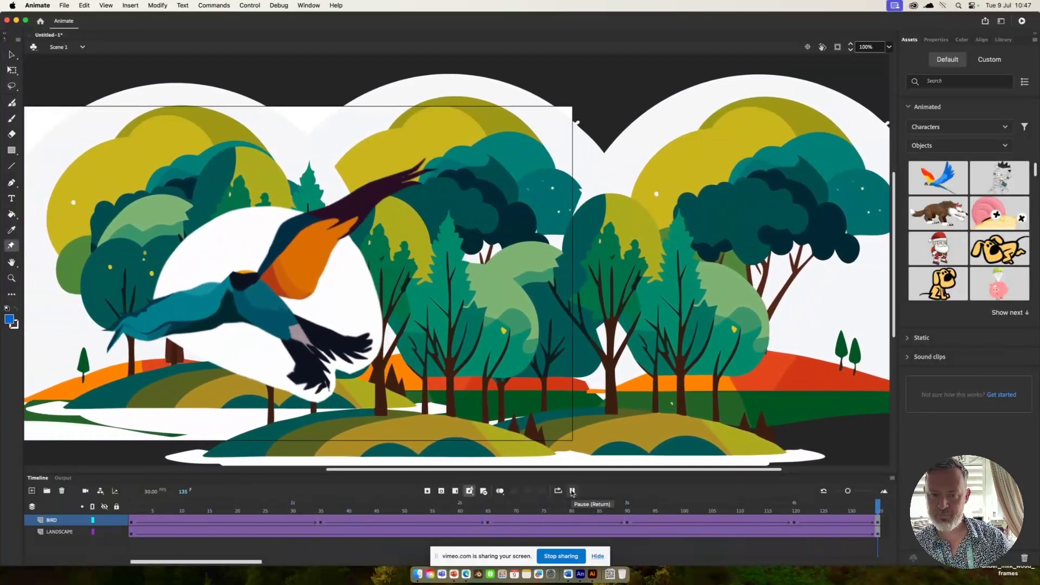
left_click(573, 492)
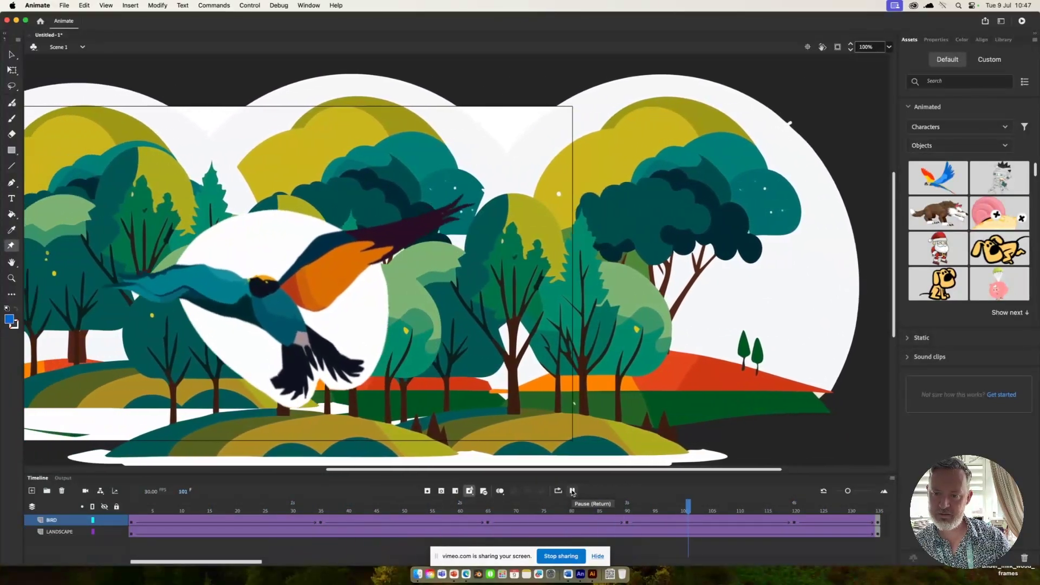
left_click(572, 491)
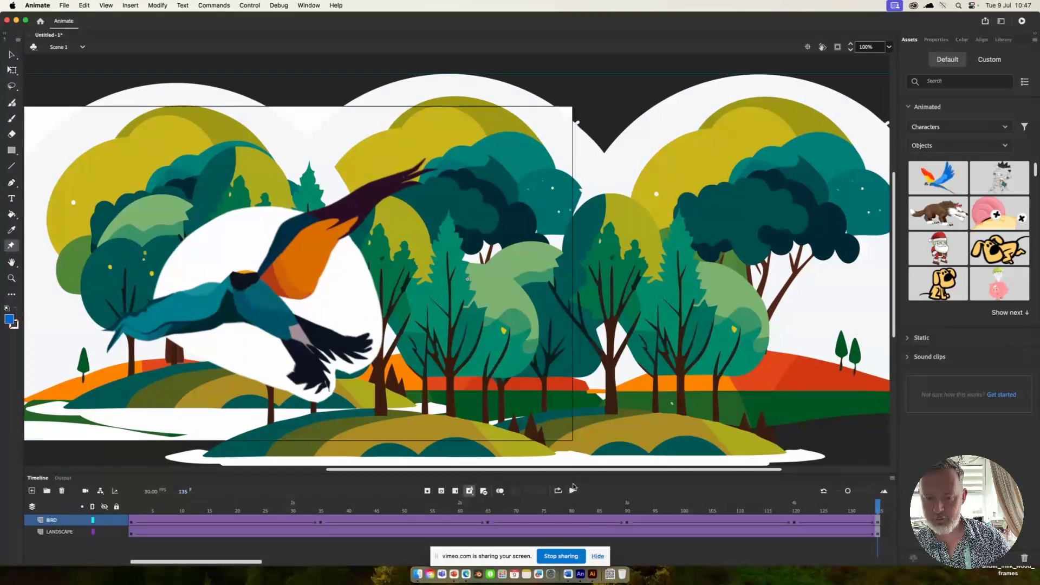
left_click(572, 491)
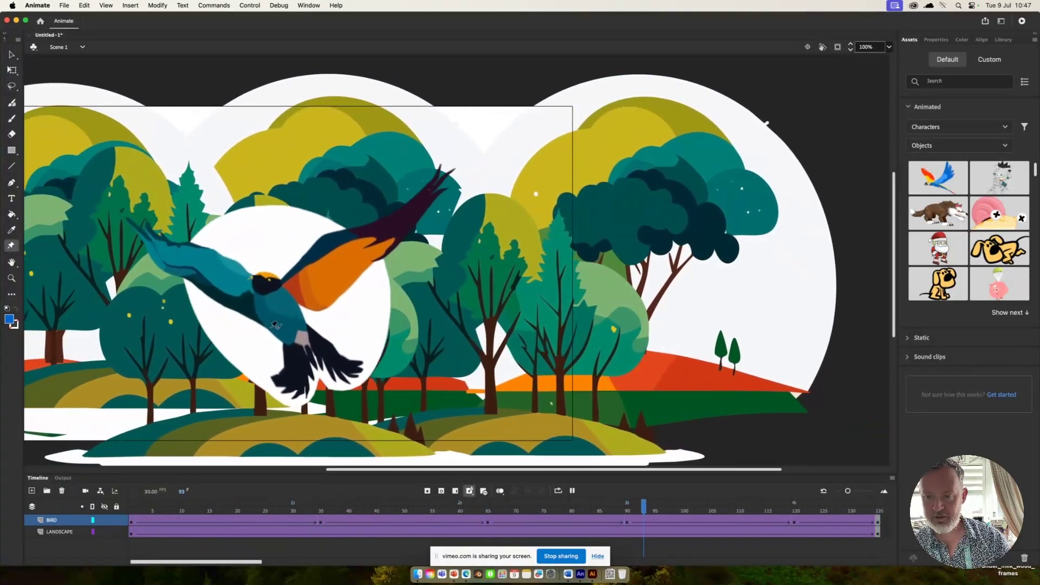
left_click(573, 491)
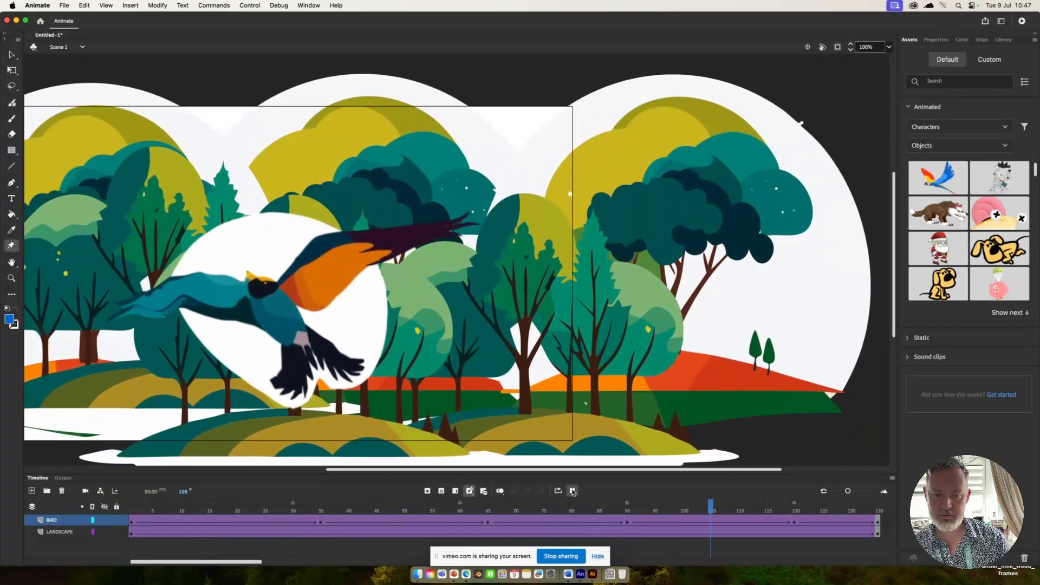
left_click(572, 491)
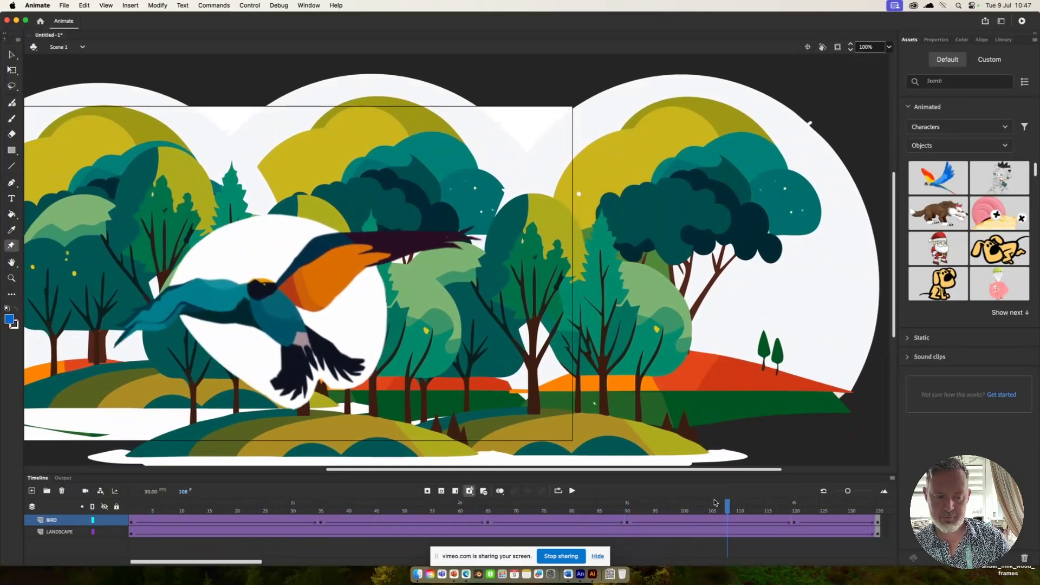
Step: Return the playhead to frame 1, turn on loop playback and start playing the scene
left_click_drag(727, 506, 130, 512)
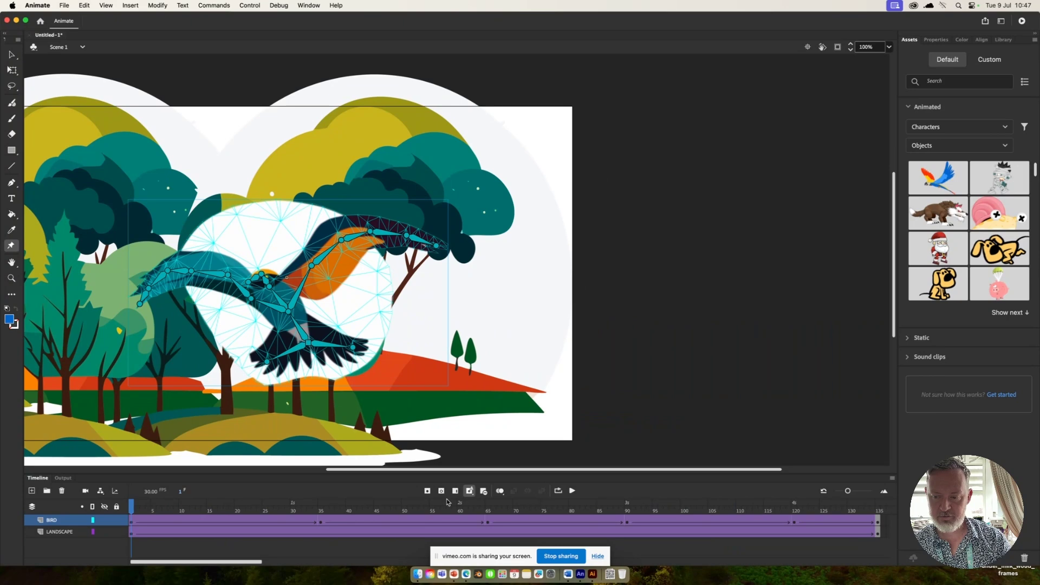
left_click(558, 492)
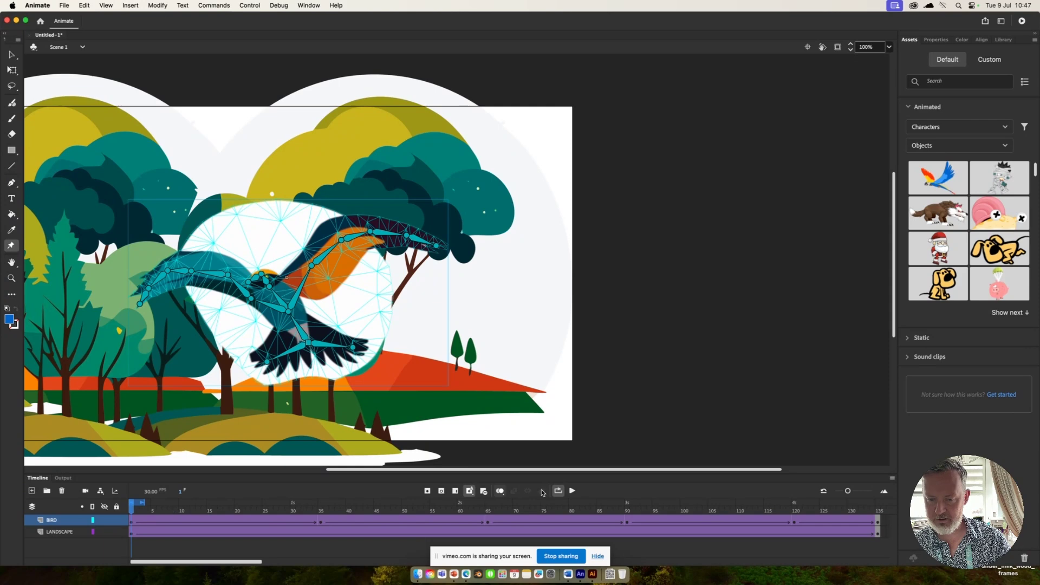
left_click(573, 491)
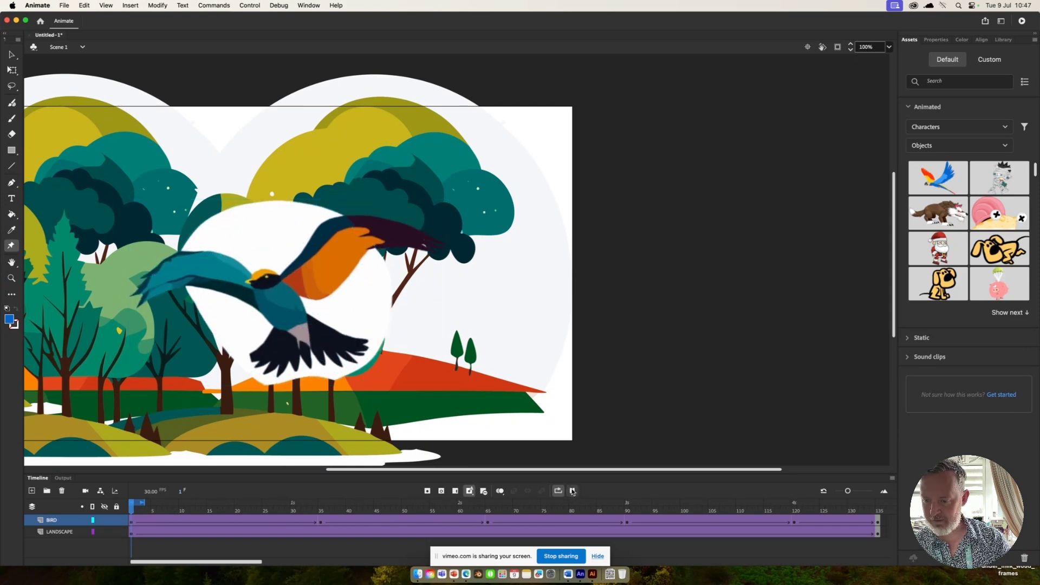
Step: Extend the loop range across the full timeline to about frame 135, play the looping scene and pause it
left_click(141, 504)
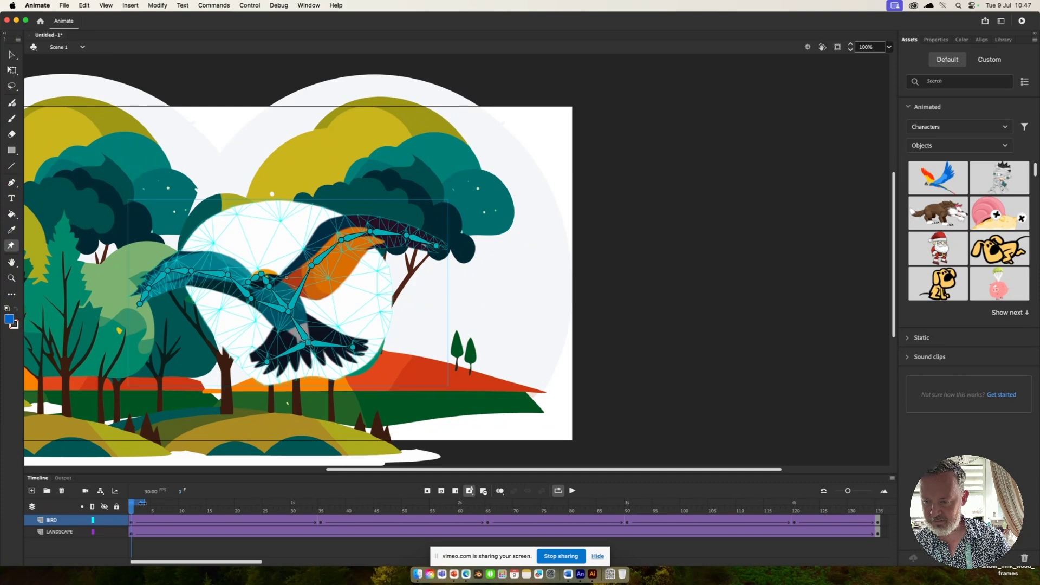
left_click_drag(183, 503, 872, 511)
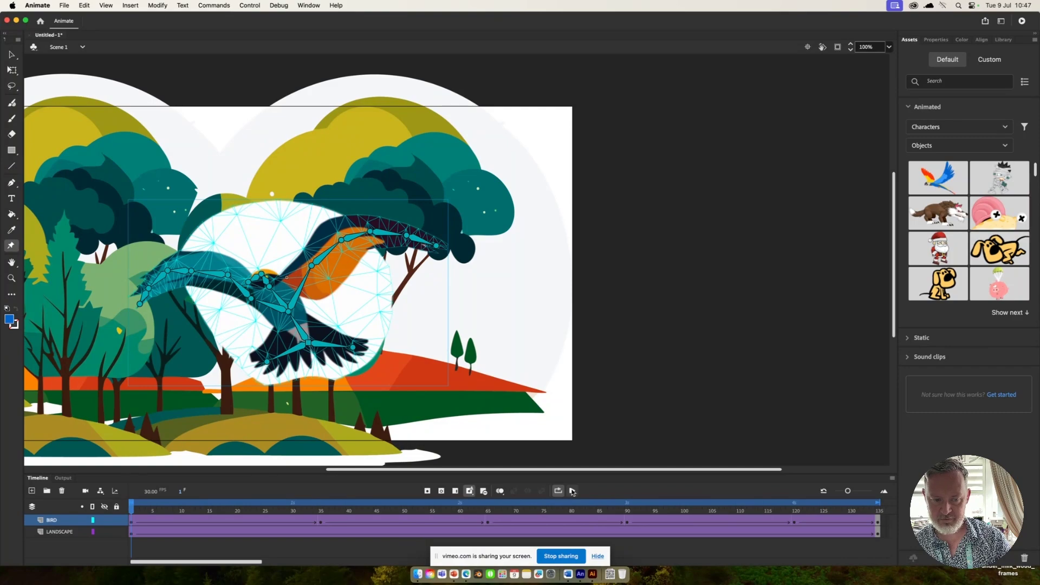
left_click(572, 491)
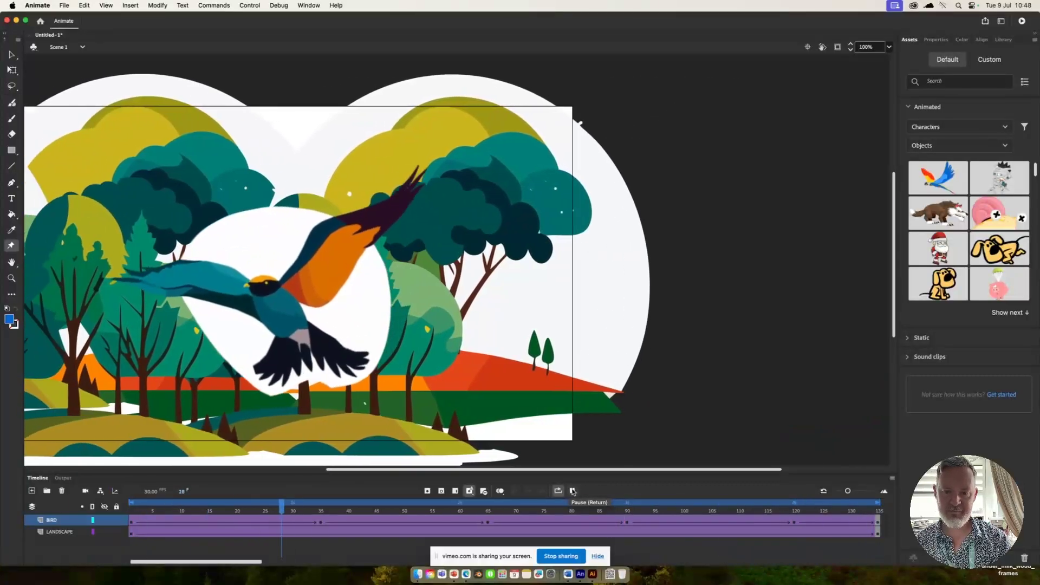
left_click(573, 492)
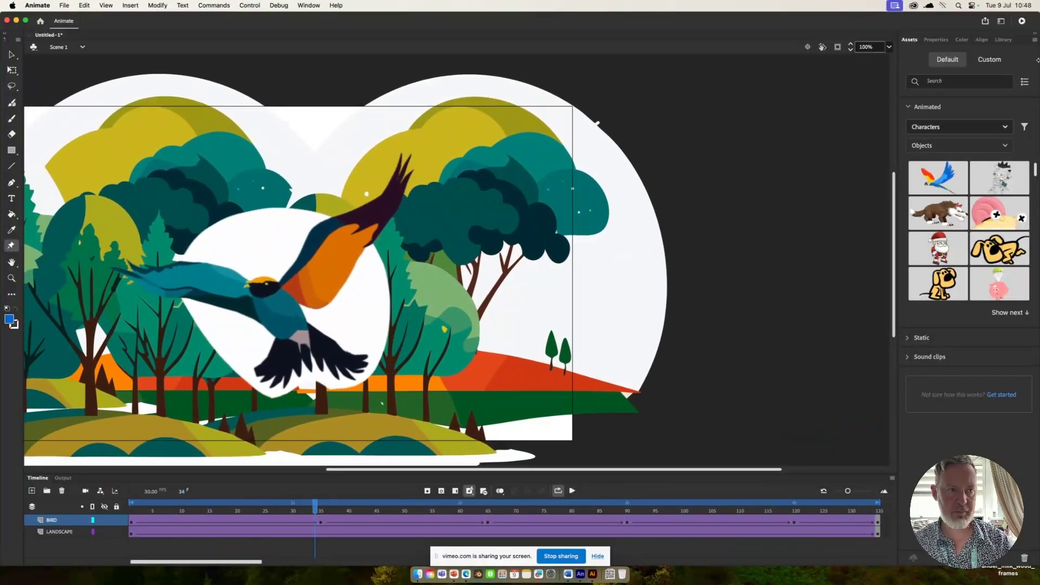
Step: Examine the publish options for exporting the animation, and briefly replay the looping scene
left_click(985, 22)
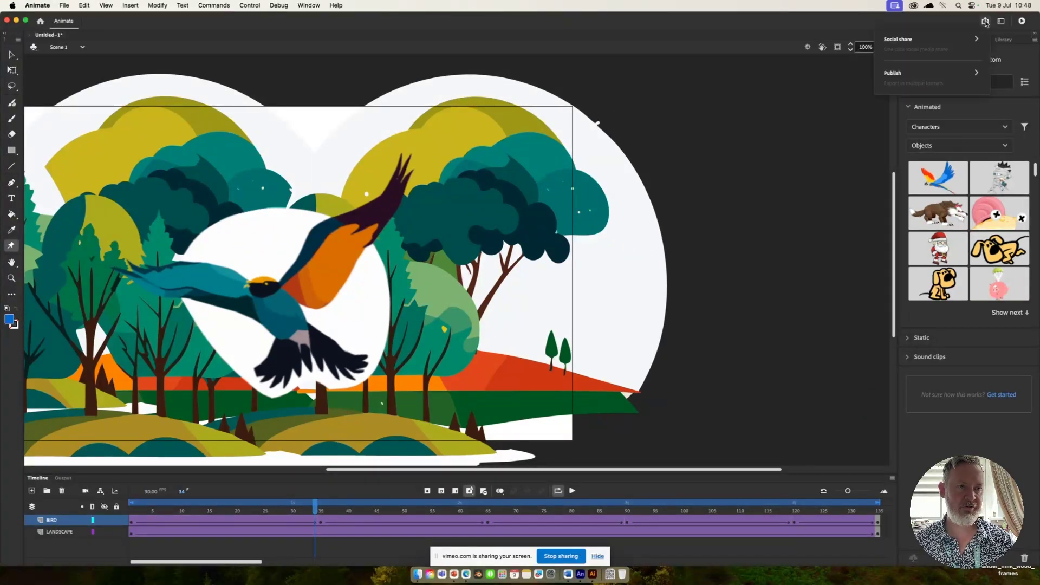
left_click(935, 77)
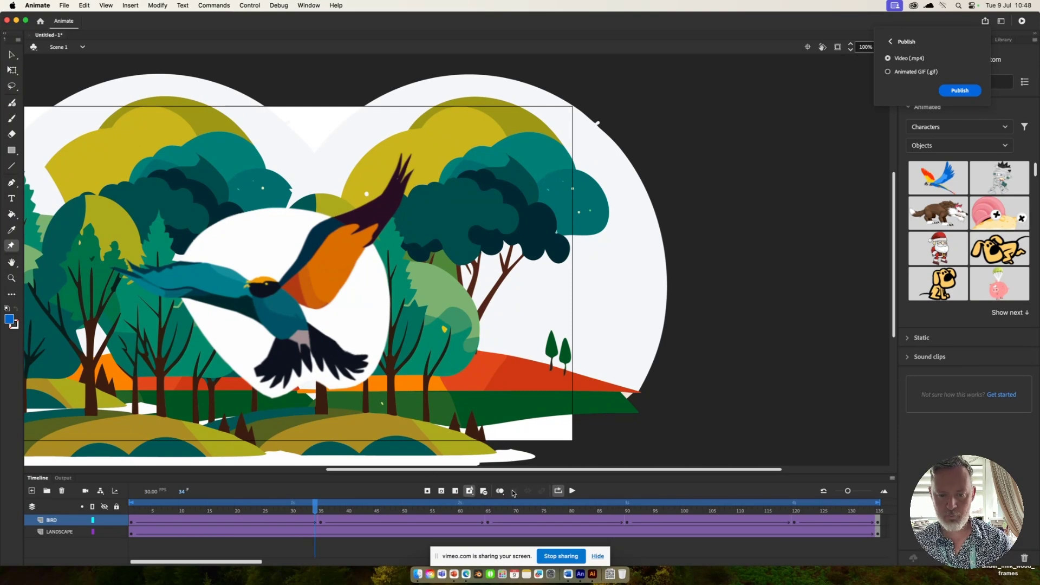
left_click(575, 492)
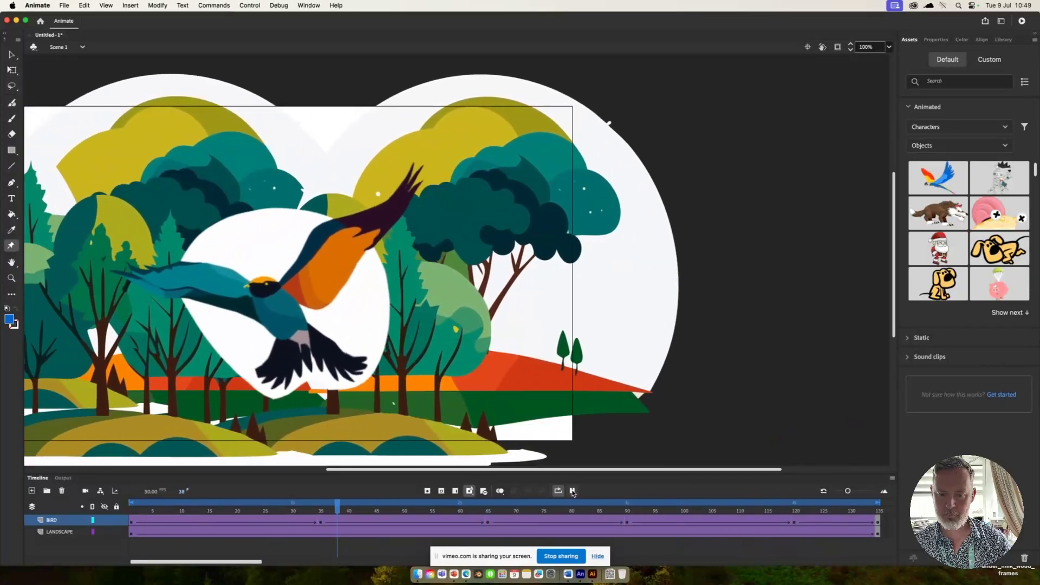
left_click(572, 491)
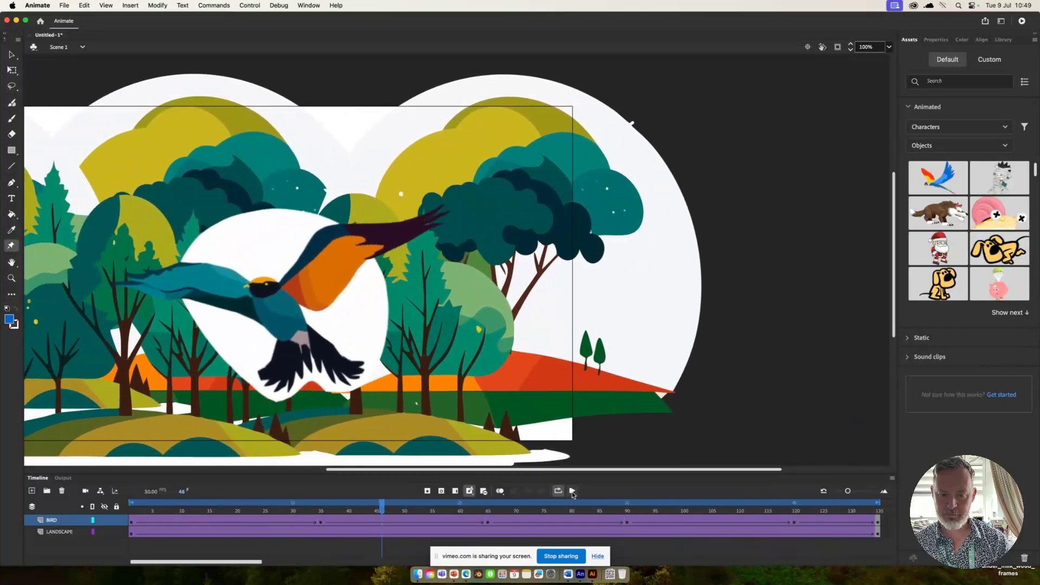